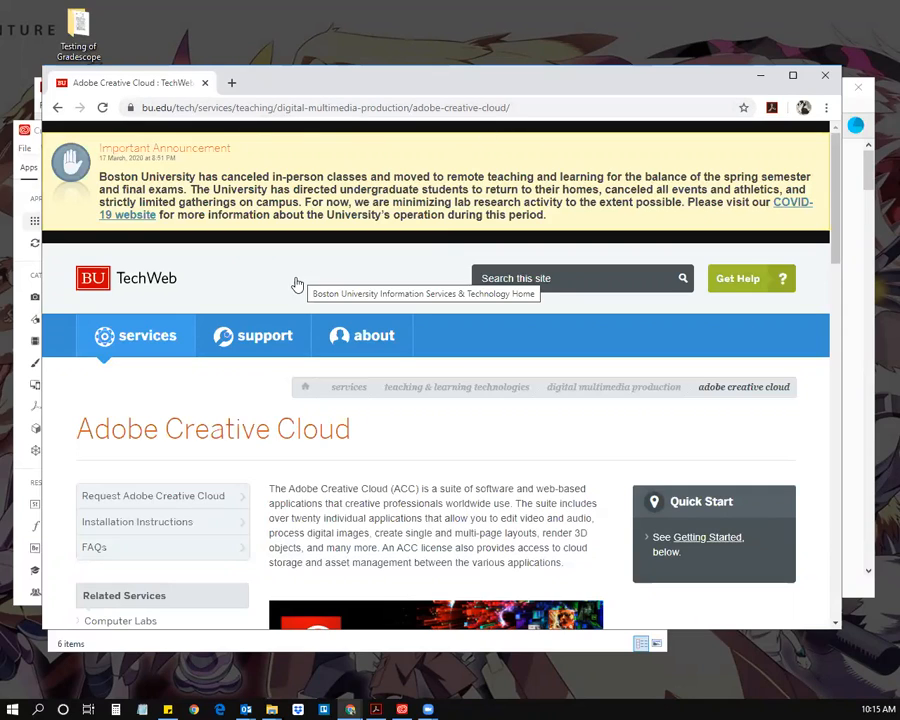
Step: Browse the TechWeb home page and open its Adobe Creative Cloud service page
click(140, 283)
scroll(180, 318, down, 2)
scroll(183, 321, up, 2)
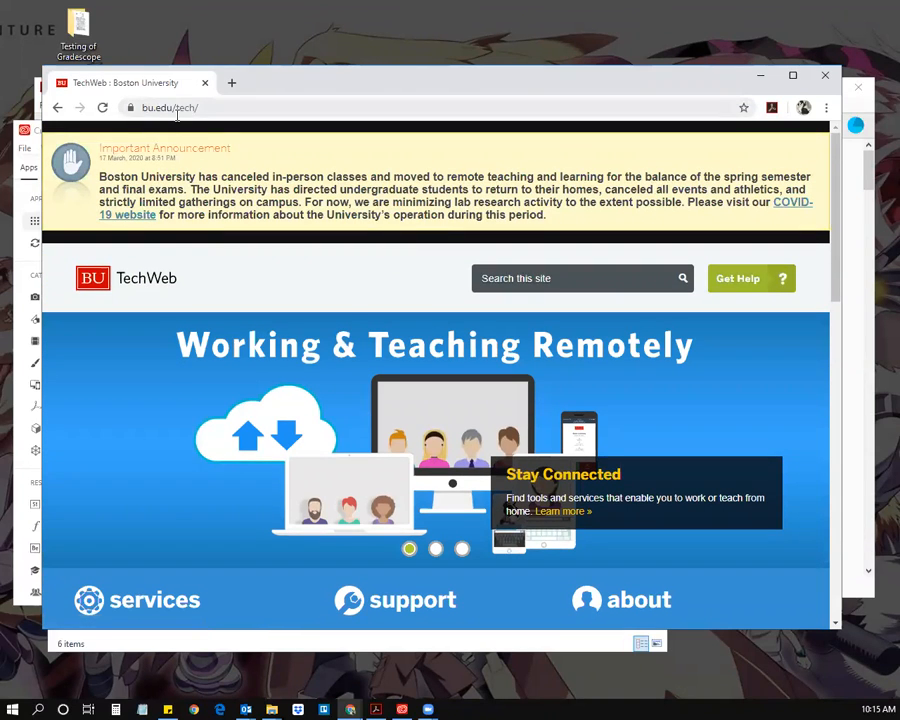
scroll(196, 310, down, 3)
scroll(196, 310, down, 1)
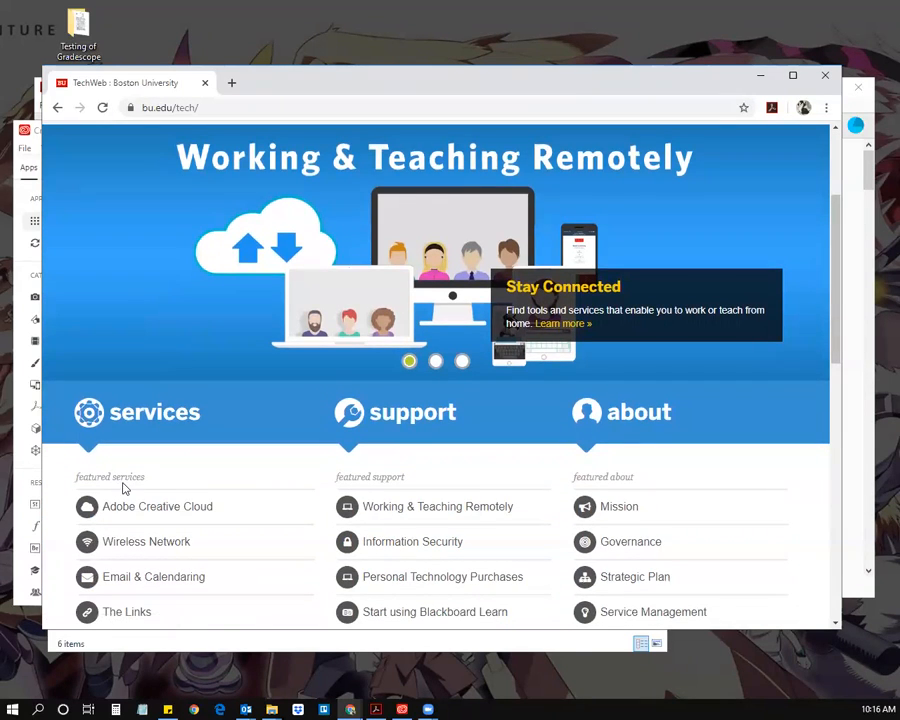
scroll(122, 482, down, 3)
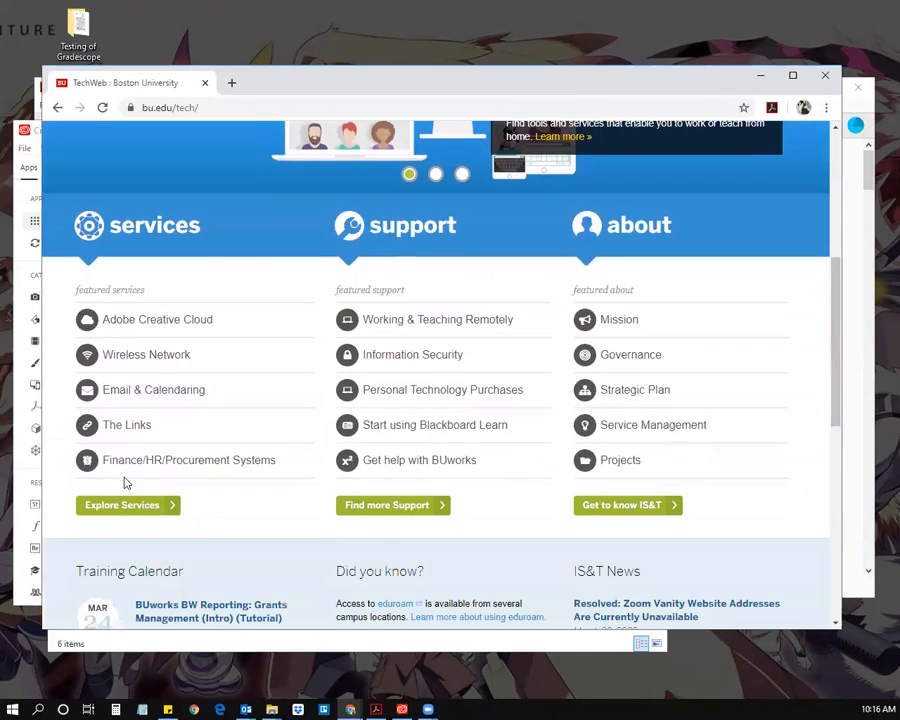
click(195, 324)
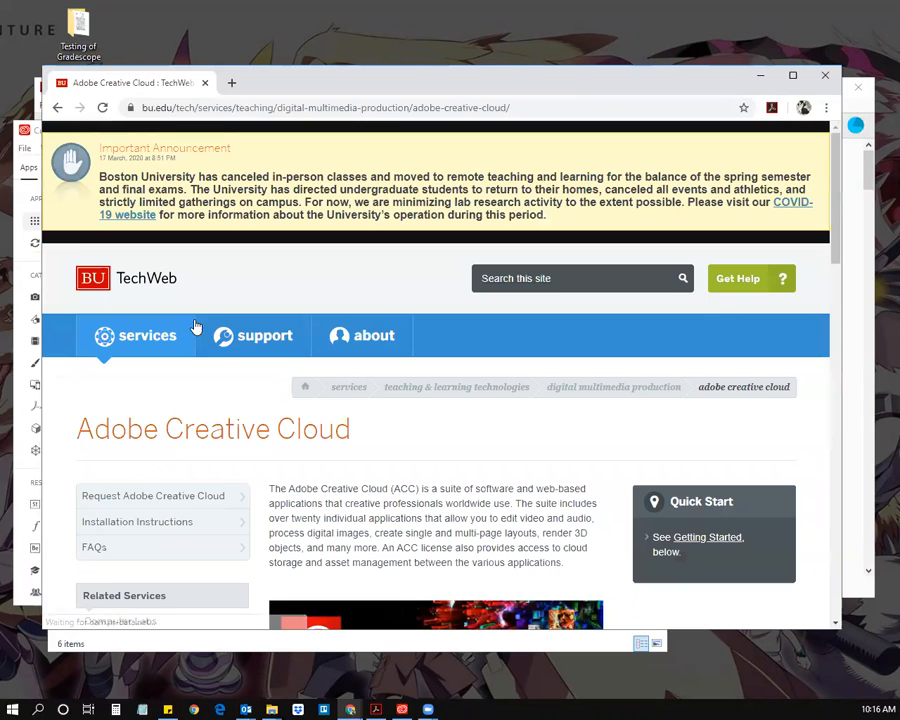
scroll(311, 484, down, 3)
scroll(311, 484, down, 1)
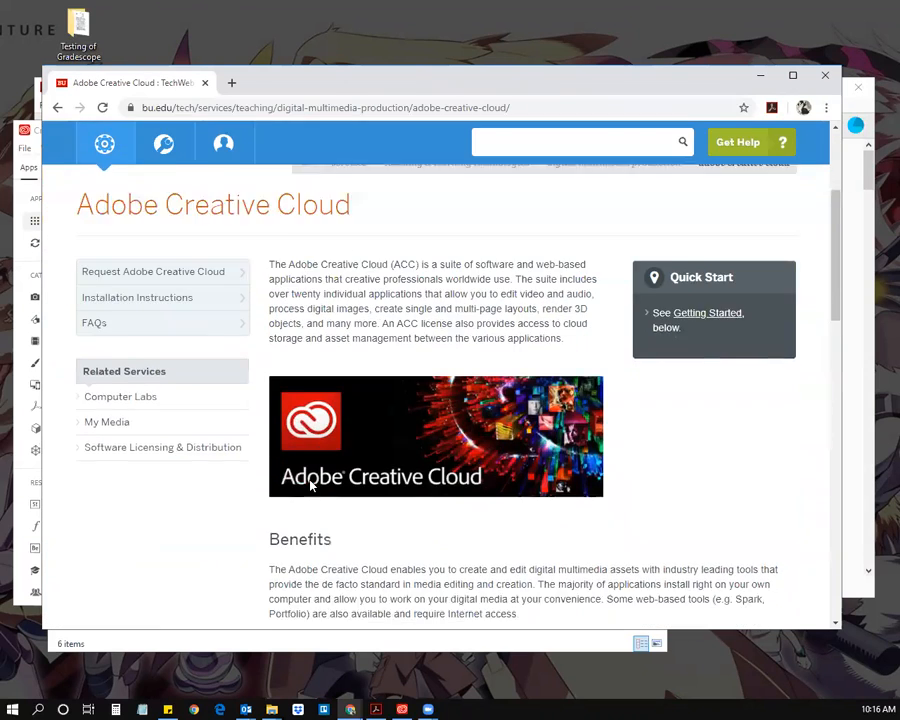
scroll(310, 482, up, 4)
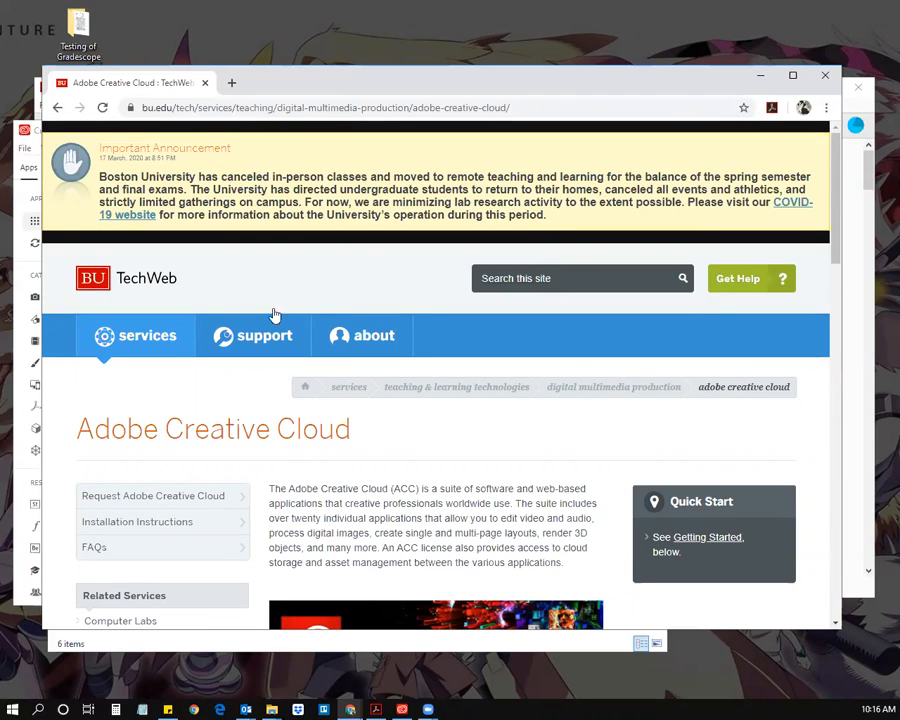
Step: In a new tab, search Google for boston university adobe creative cloud and open the TechWeb result
click(231, 84)
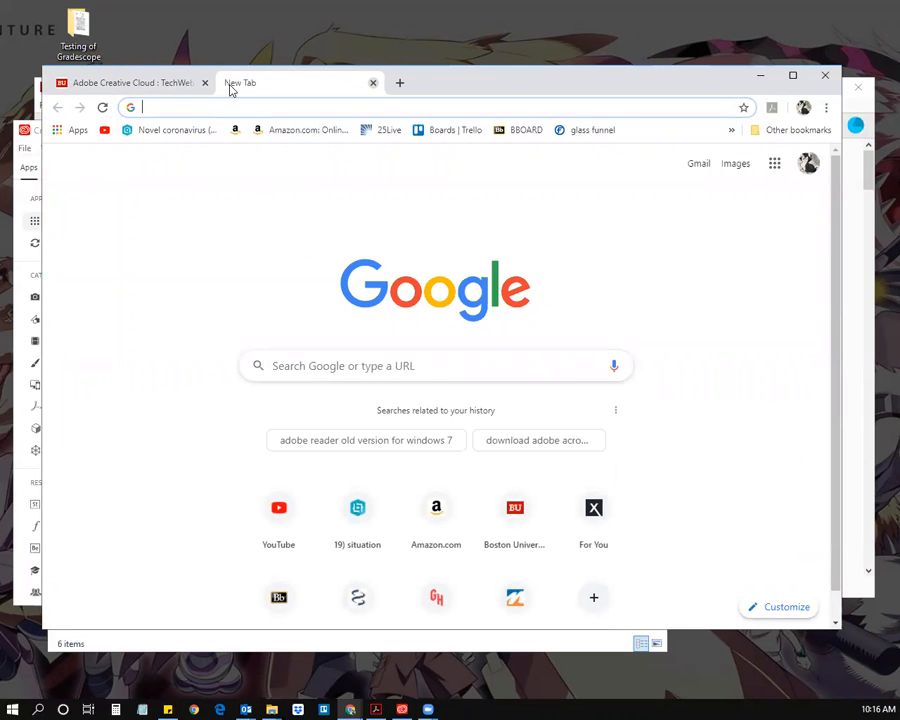
text(boston)
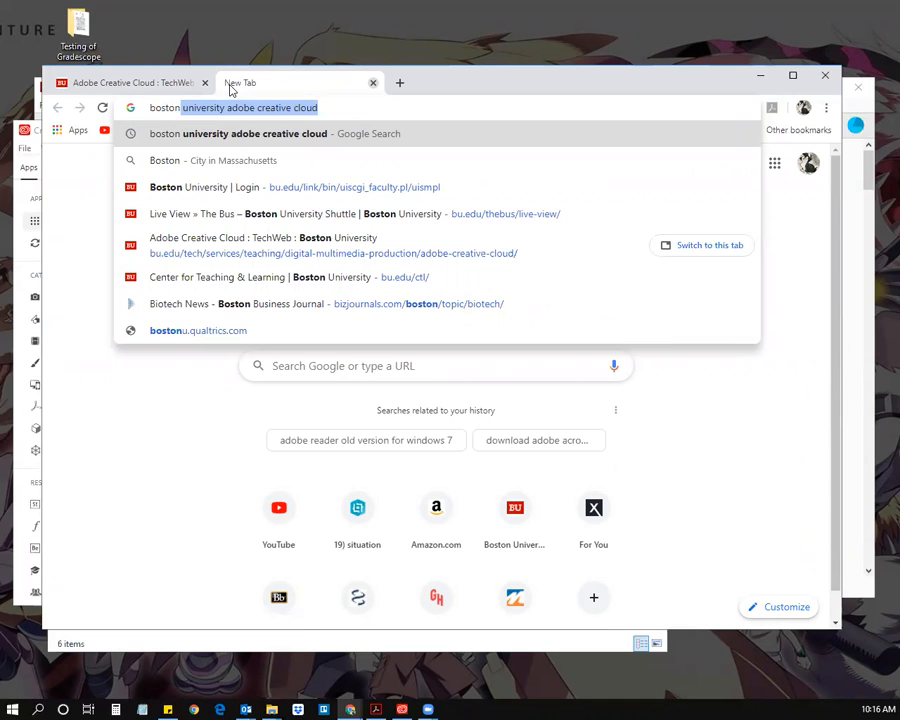
key(Return)
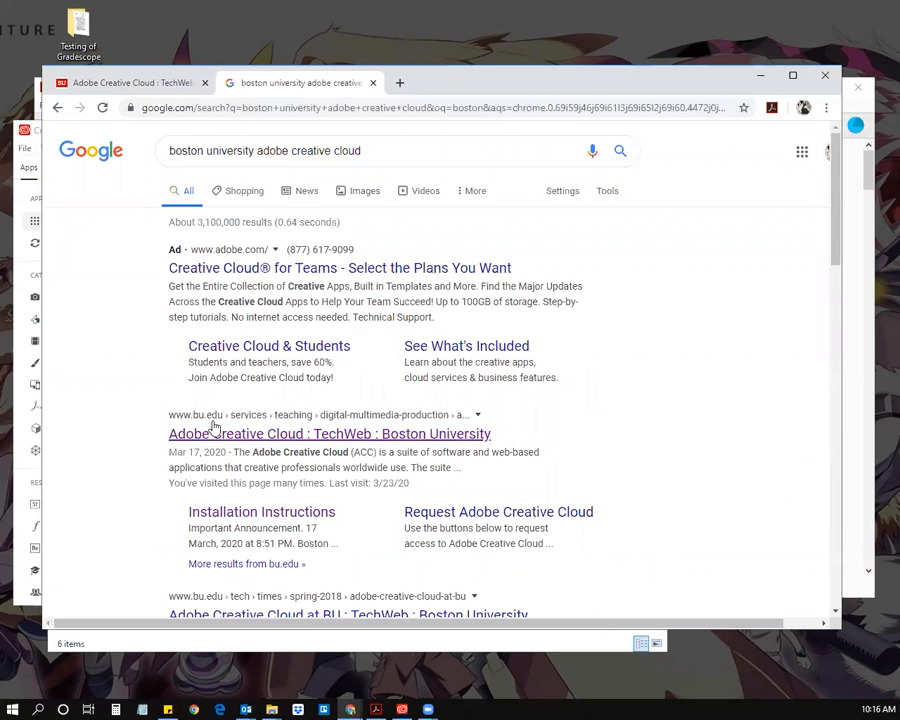
click(232, 434)
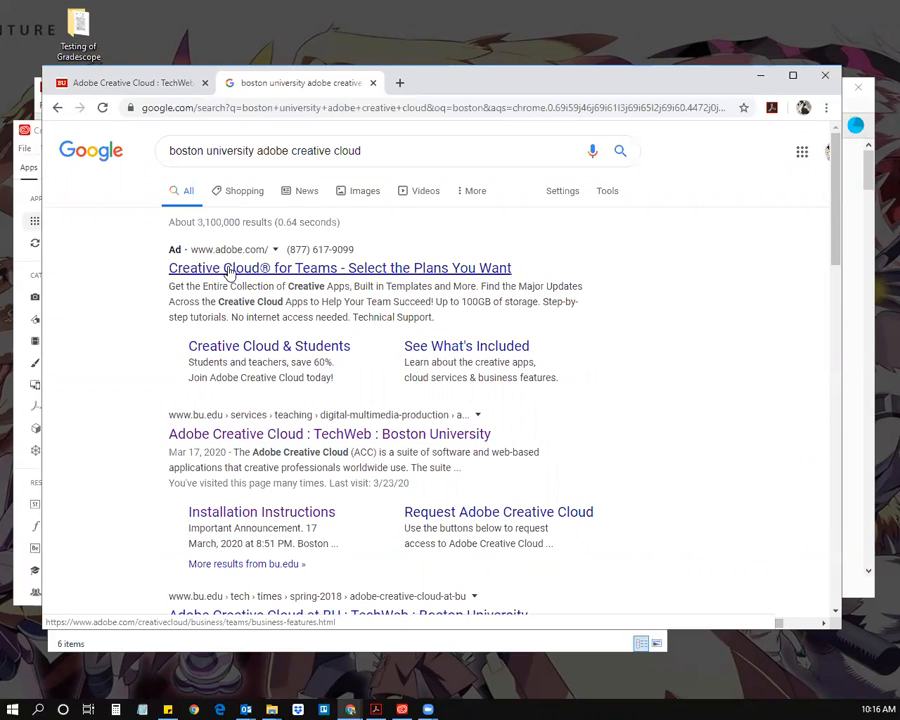
click(245, 436)
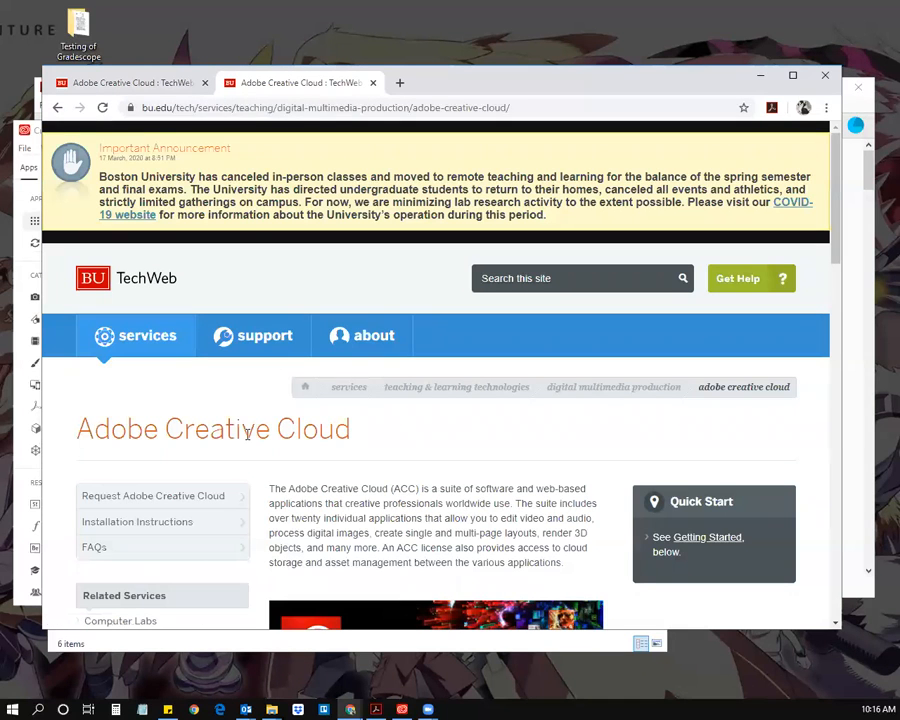
scroll(248, 432, down, 5)
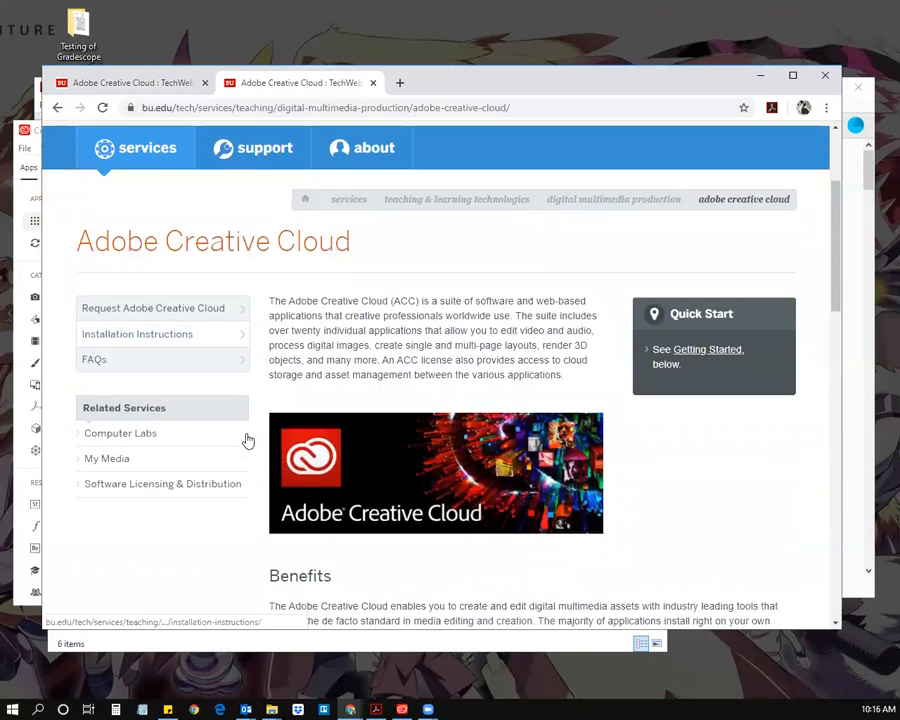
scroll(248, 440, down, 3)
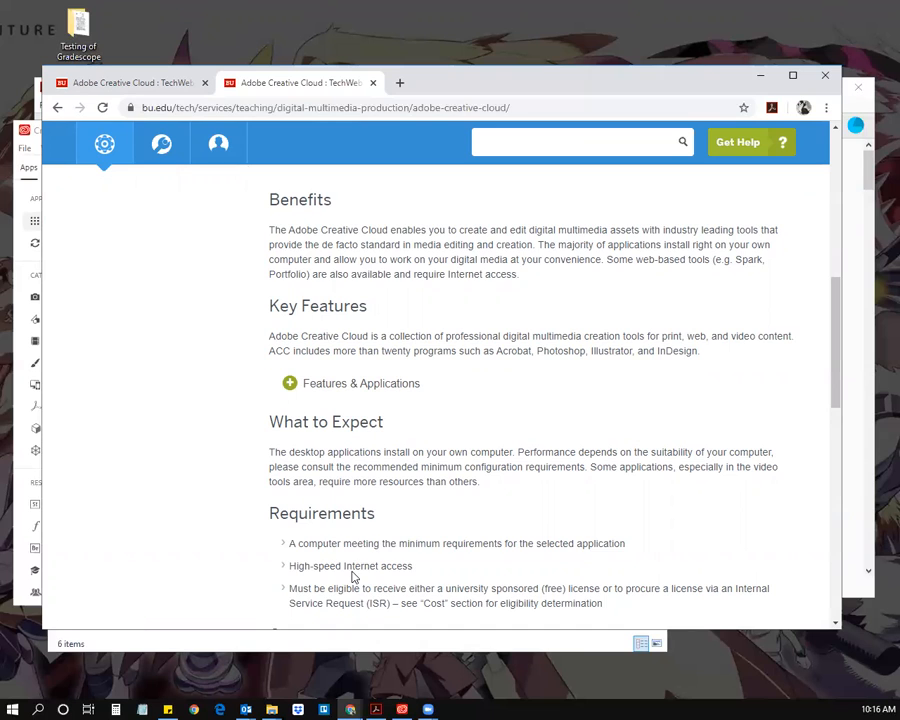
scroll(354, 574, up, 1)
scroll(354, 574, up, 4)
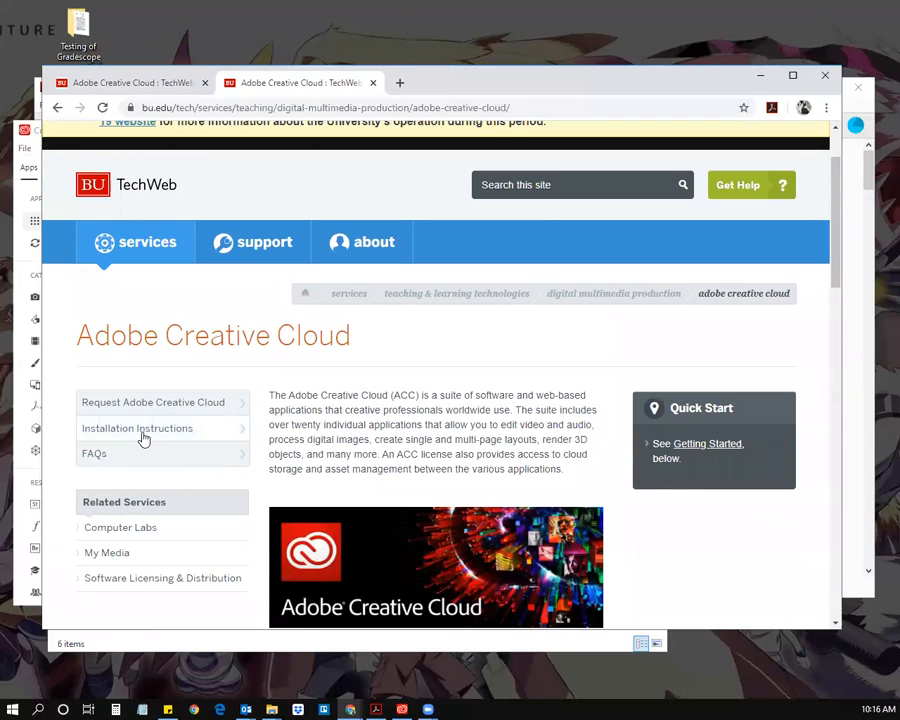
Step: Go to the Installation Instructions page and scroll down to the install sections
click(143, 437)
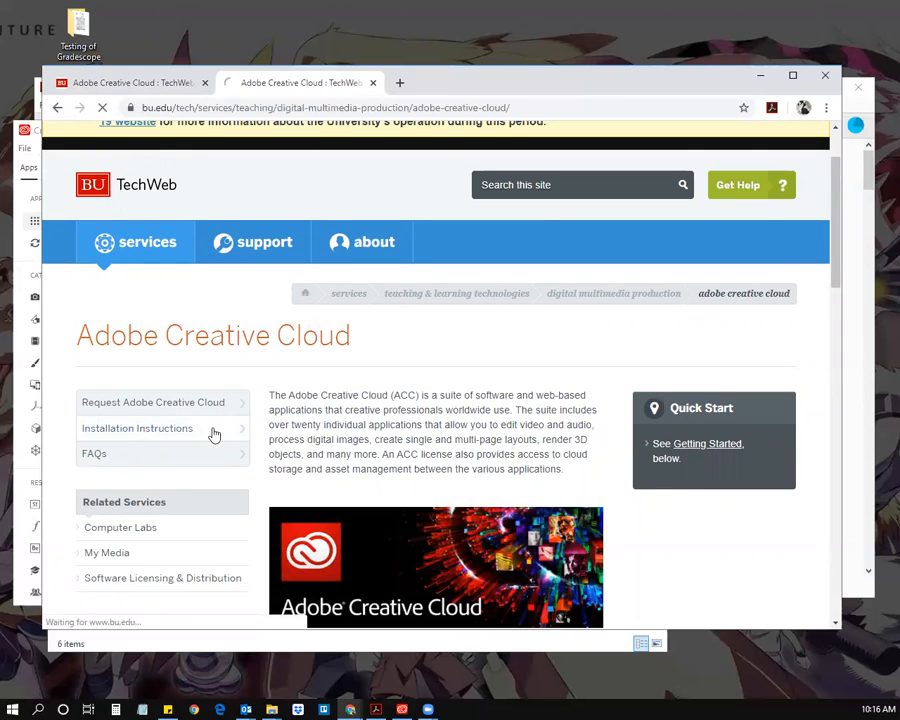
scroll(295, 436, down, 2)
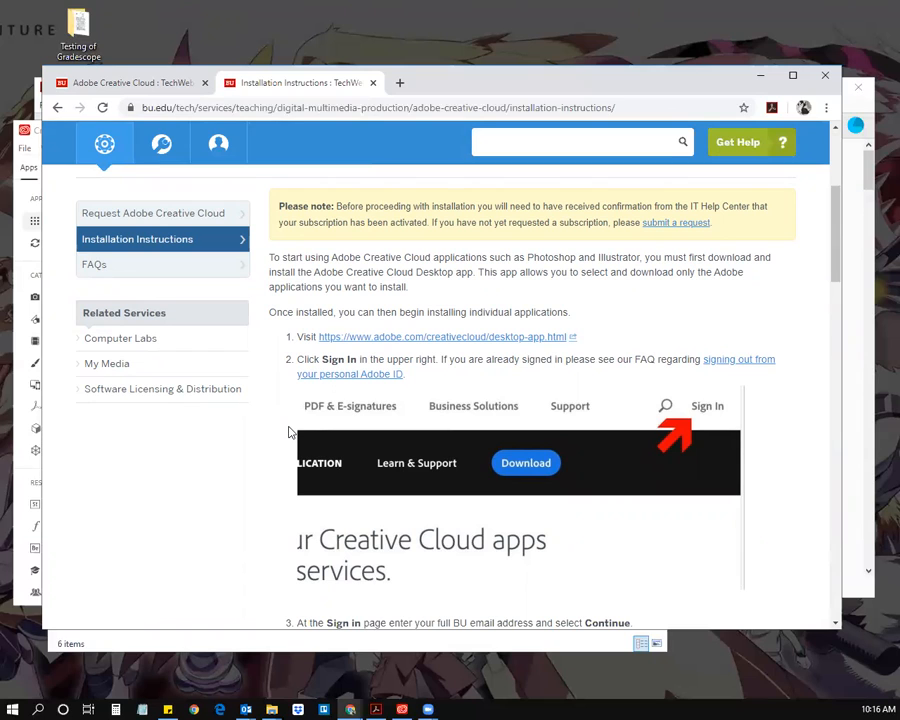
scroll(290, 432, down, 1)
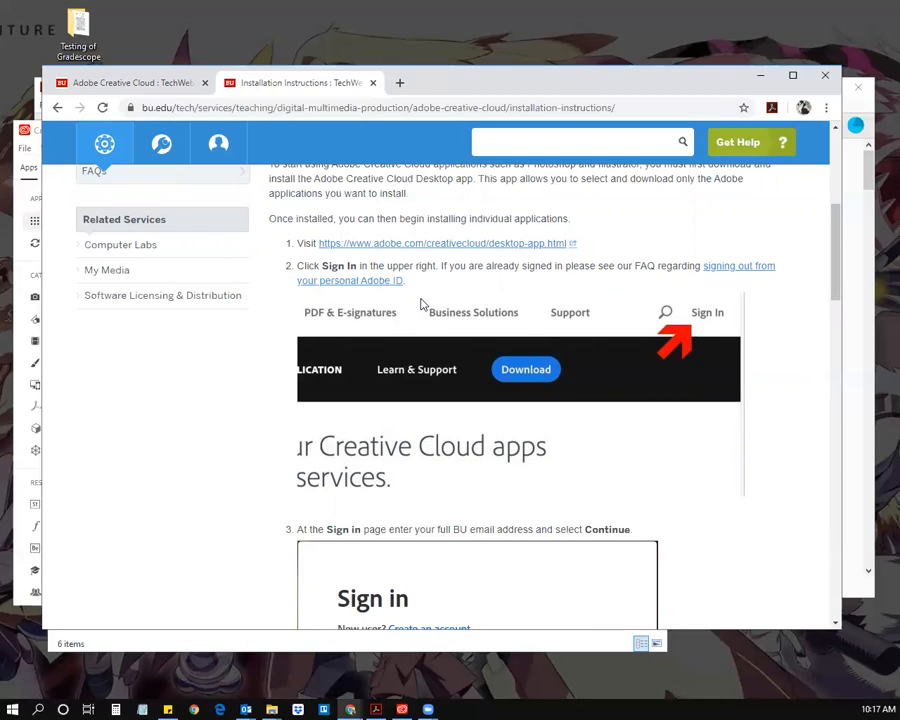
scroll(426, 340, down, 3)
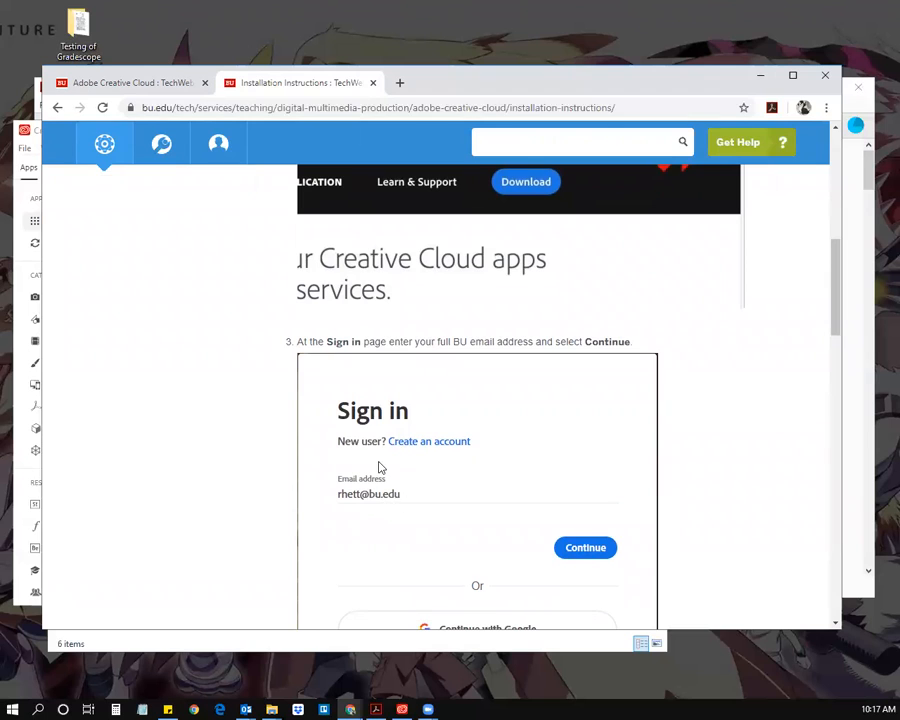
scroll(372, 420, down, 3)
scroll(458, 440, down, 9)
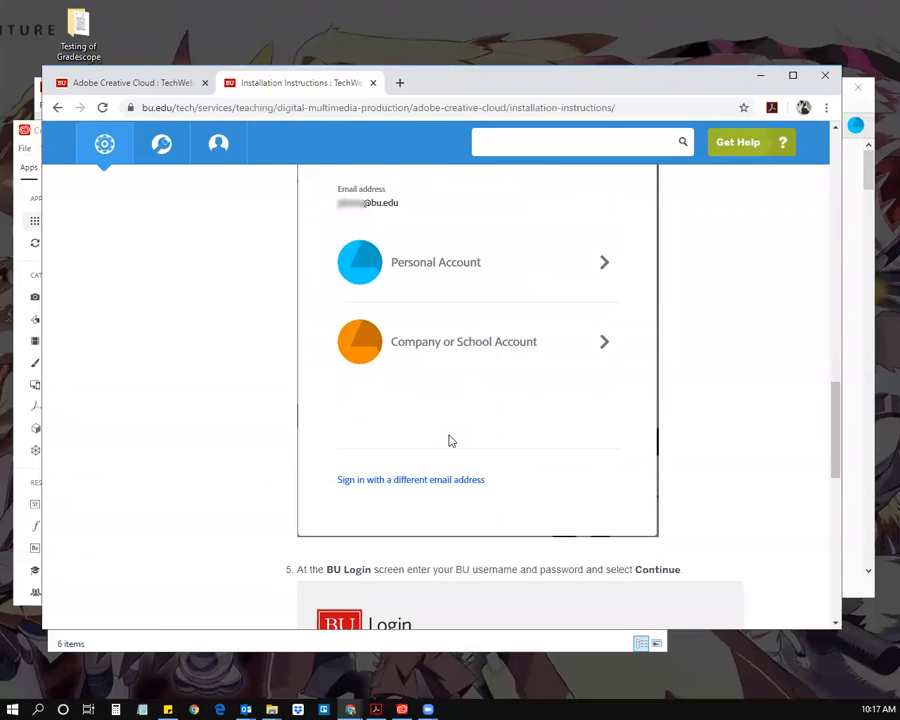
scroll(450, 440, down, 7)
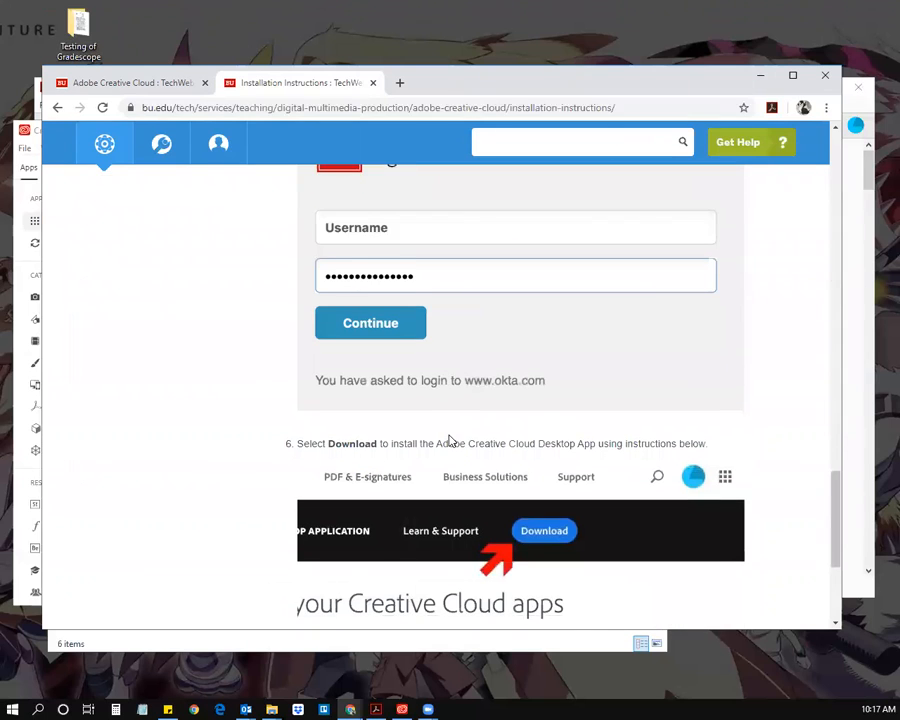
scroll(450, 441, down, 4)
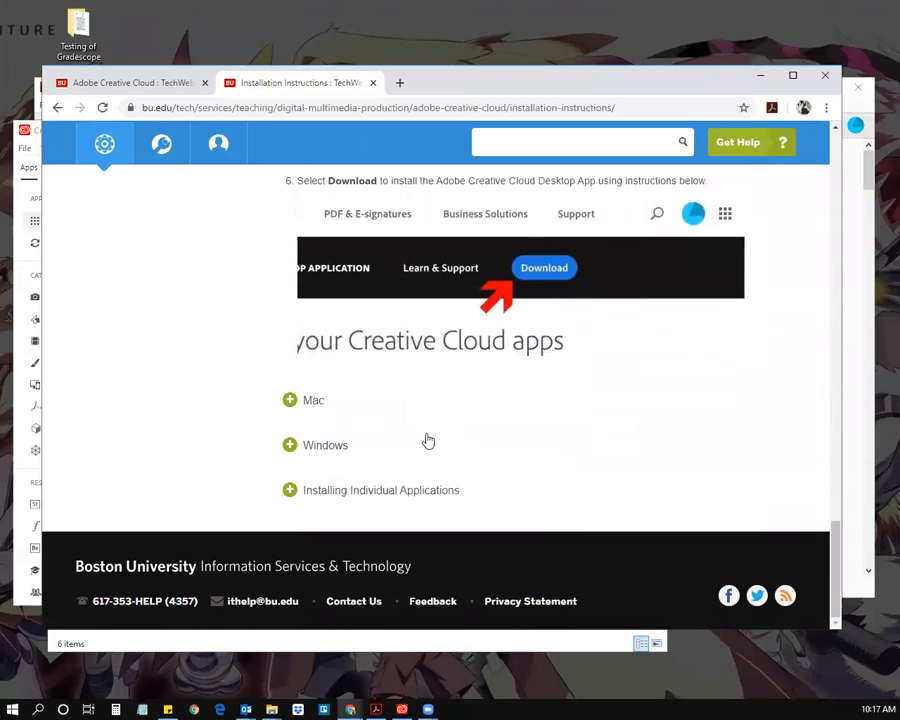
Step: Expand the Mac and Windows installation steps and review them
click(314, 401)
scroll(268, 416, down, 2)
scroll(264, 417, down, 5)
scroll(264, 417, up, 5)
scroll(264, 417, down, 10)
scroll(263, 417, down, 1)
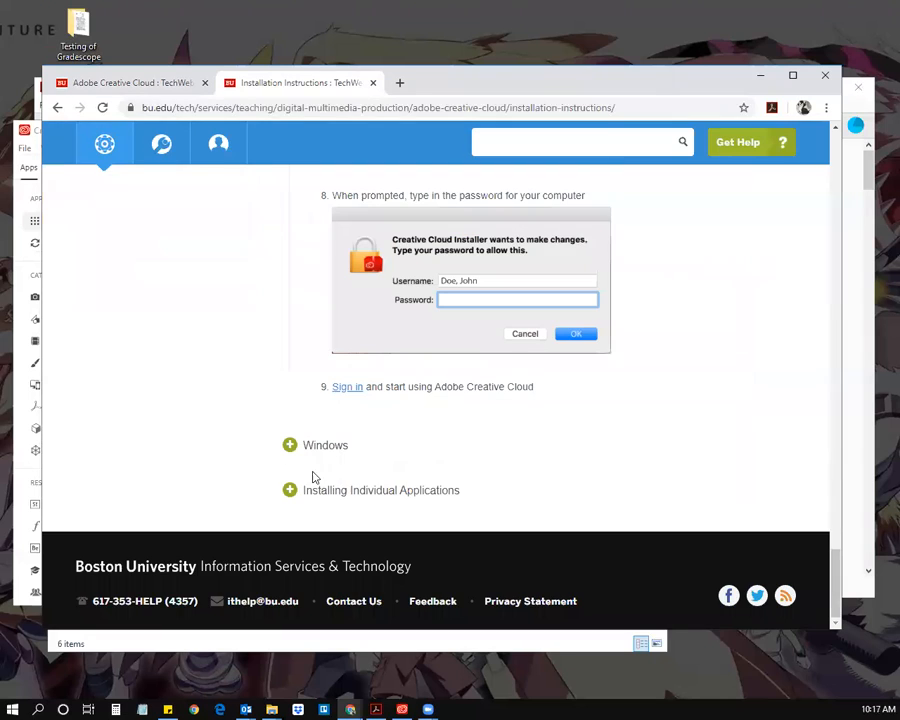
click(325, 448)
scroll(259, 458, down, 5)
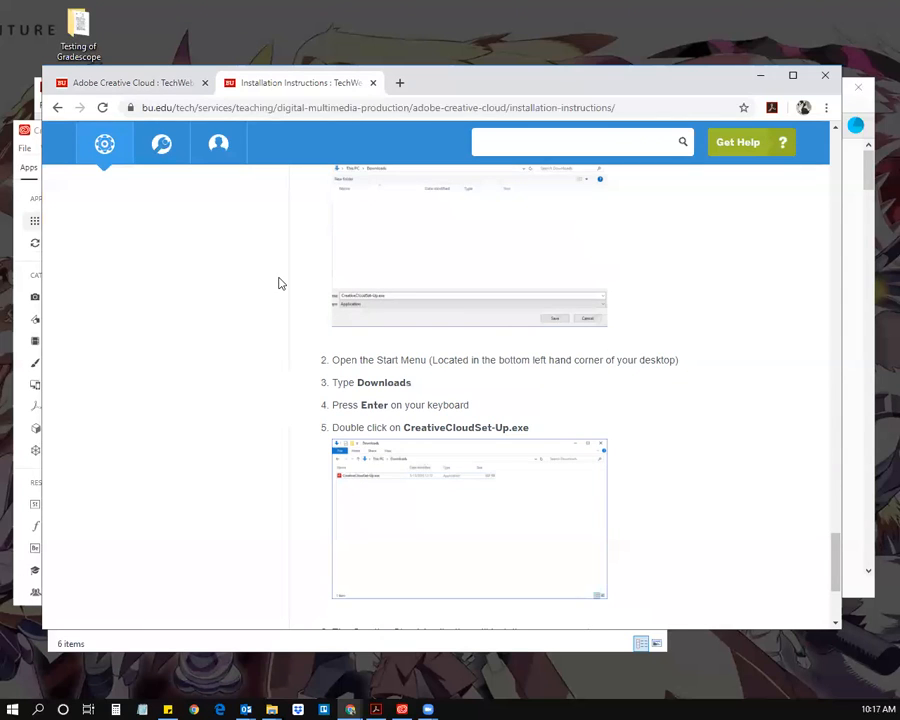
scroll(279, 283, up, 20)
scroll(280, 285, down, 2)
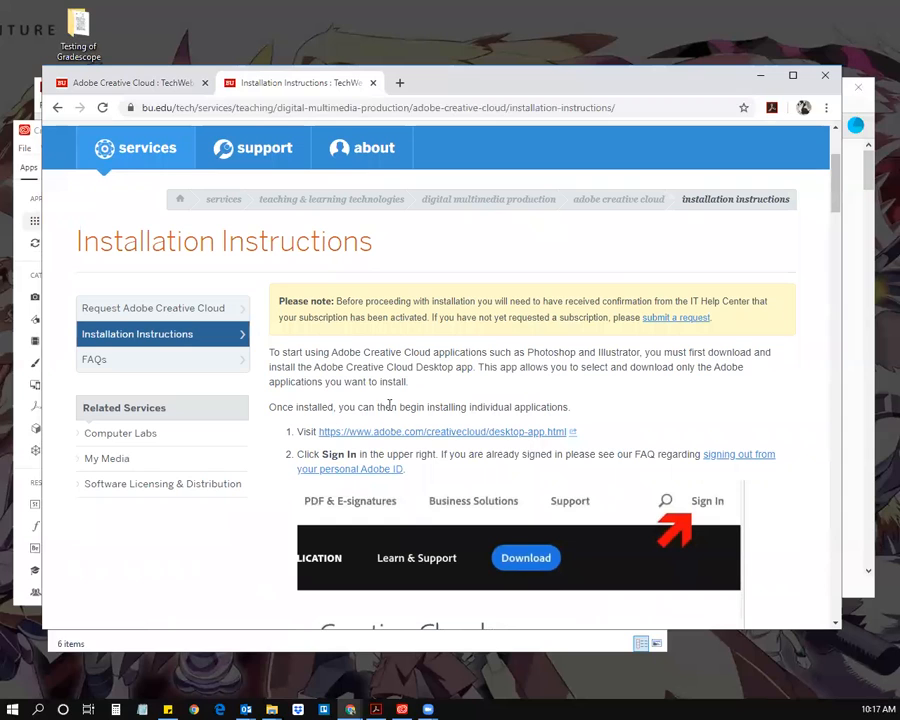
Step: Minimize Chrome and the Testing of Gradescope folder, and reposition the Creative Cloud Desktop window
click(761, 81)
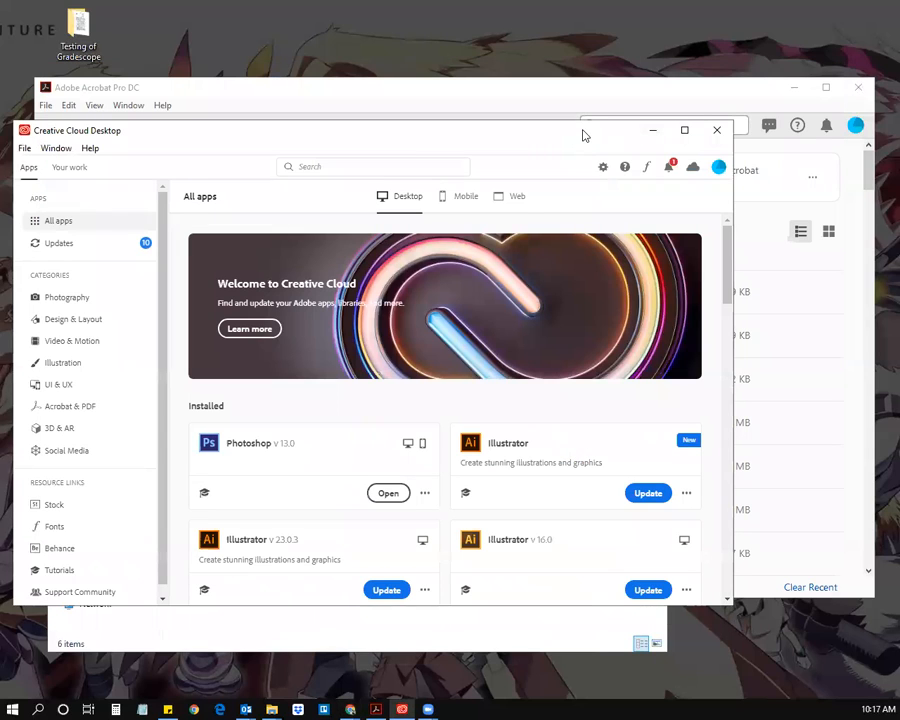
drag(583, 135, 591, 67)
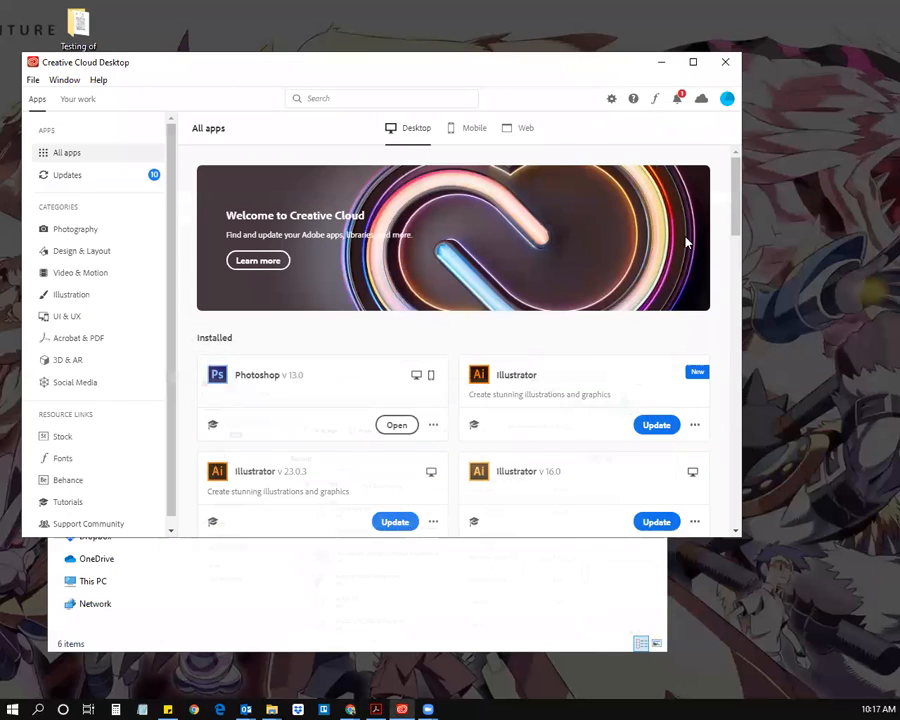
click(456, 565)
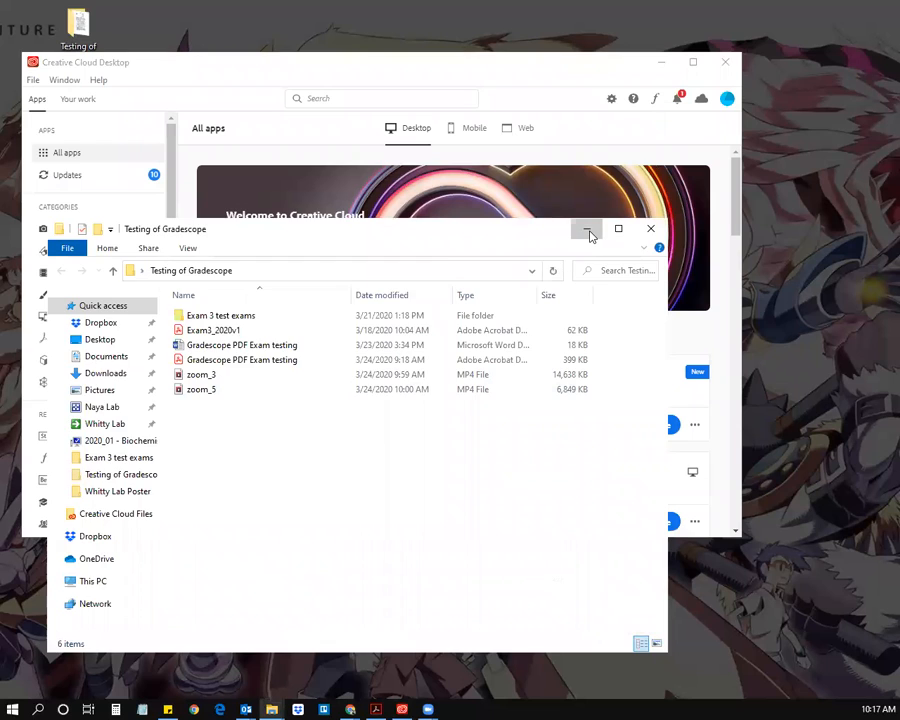
click(587, 229)
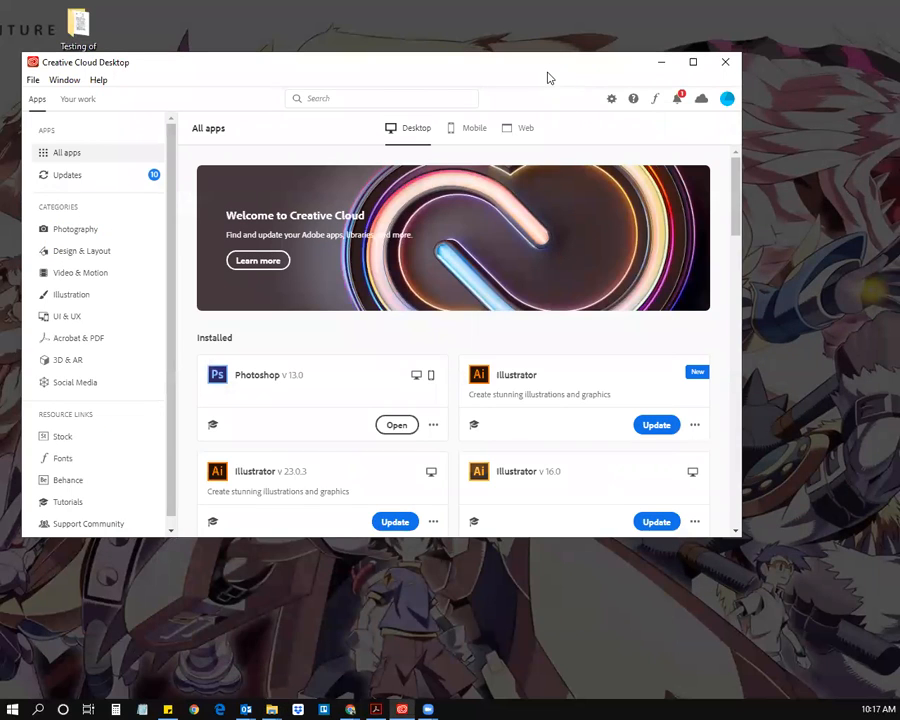
drag(548, 78, 589, 141)
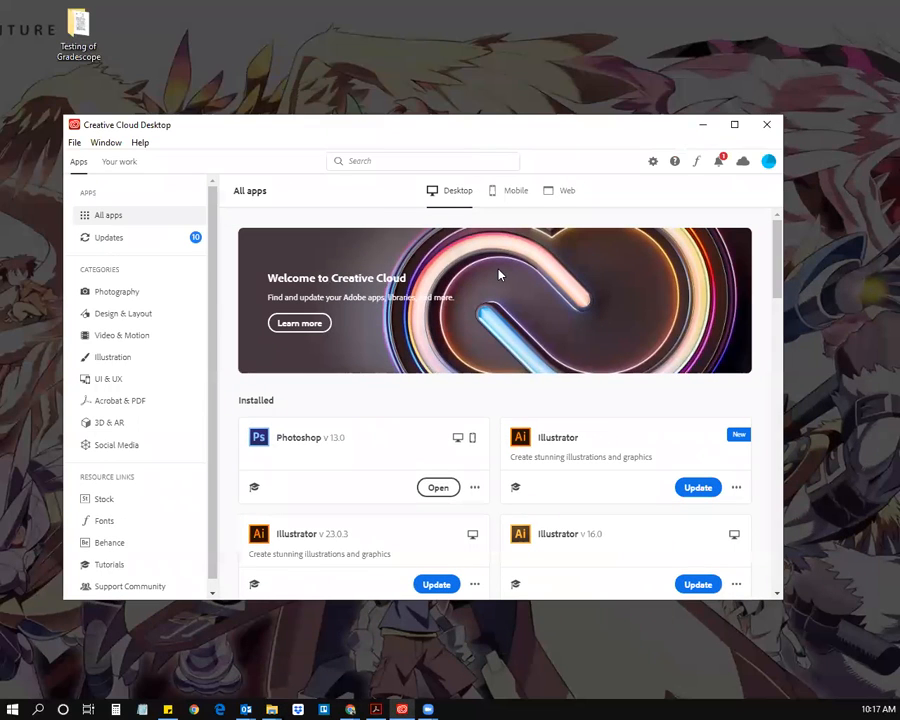
Step: Scroll through Creative Cloud's All apps list until the Acrobat DC card is visible
scroll(655, 267, down, 2)
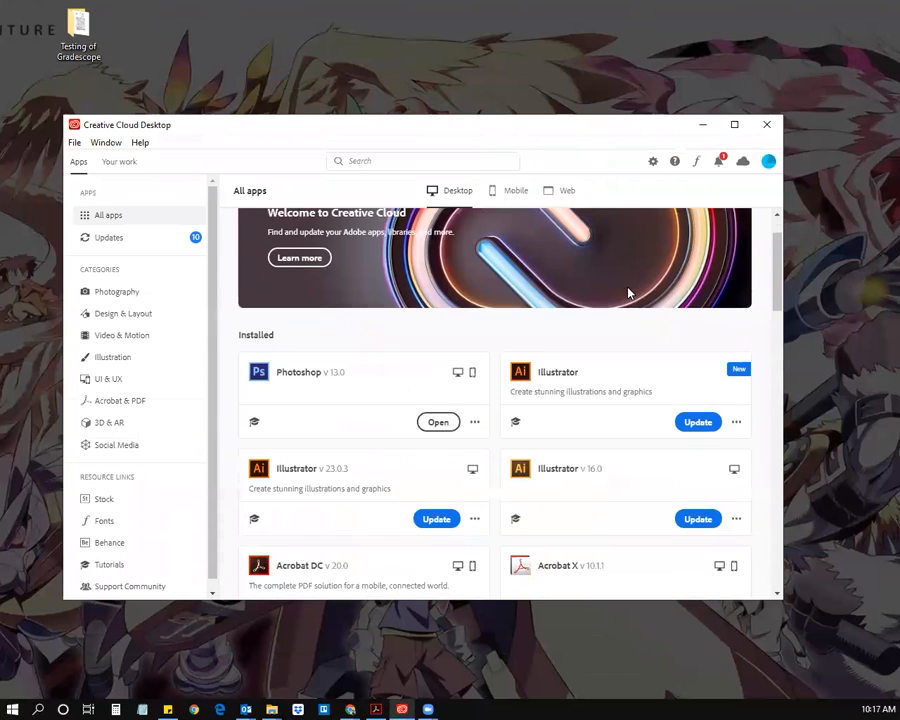
scroll(585, 312, down, 1)
scroll(575, 320, down, 3)
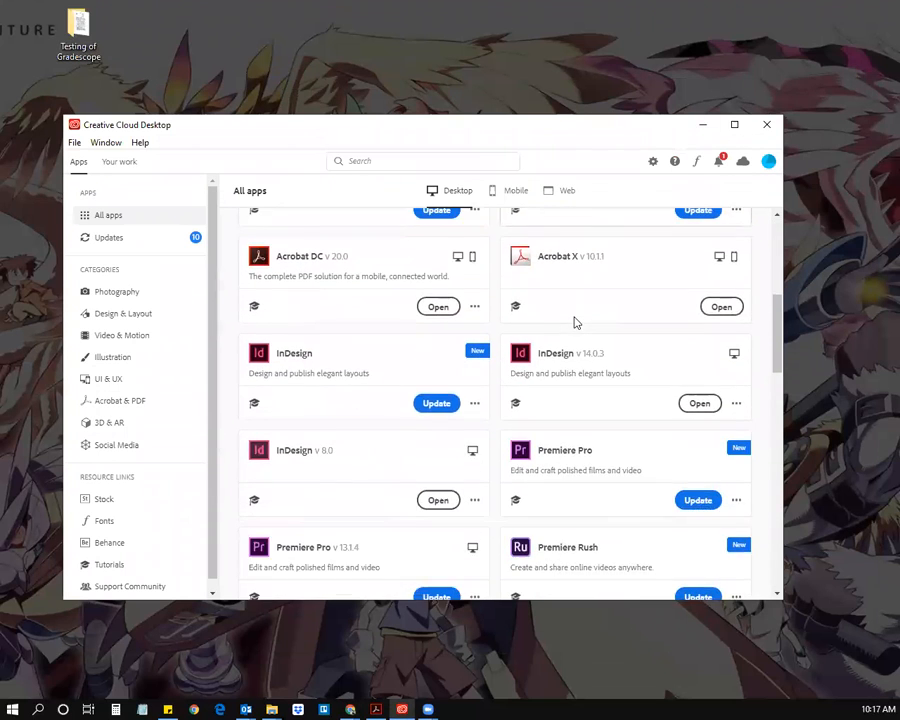
scroll(575, 322, down, 4)
scroll(575, 322, up, 10)
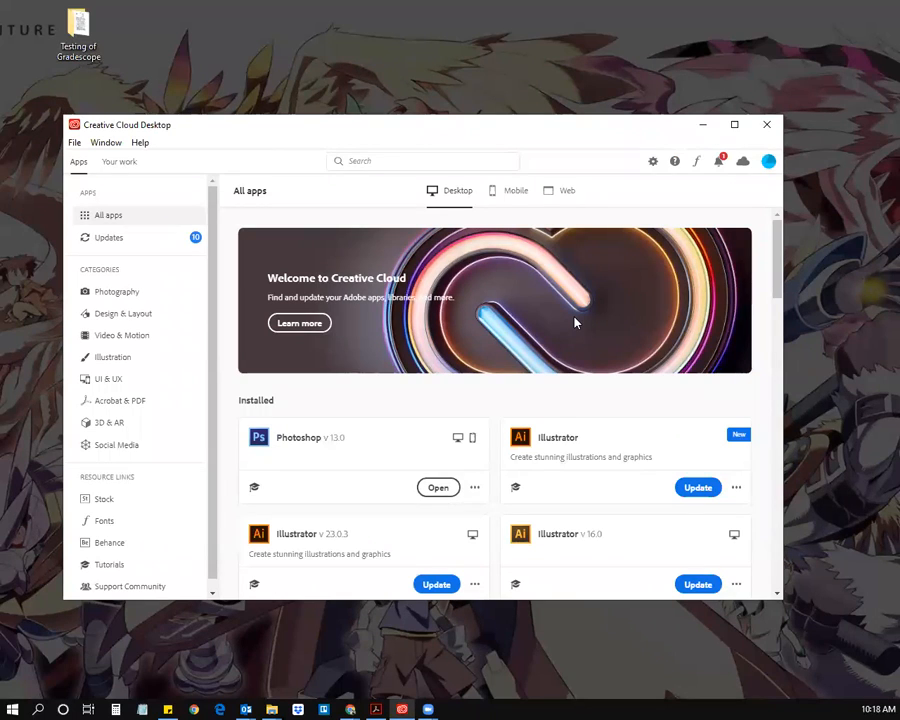
scroll(545, 337, down, 3)
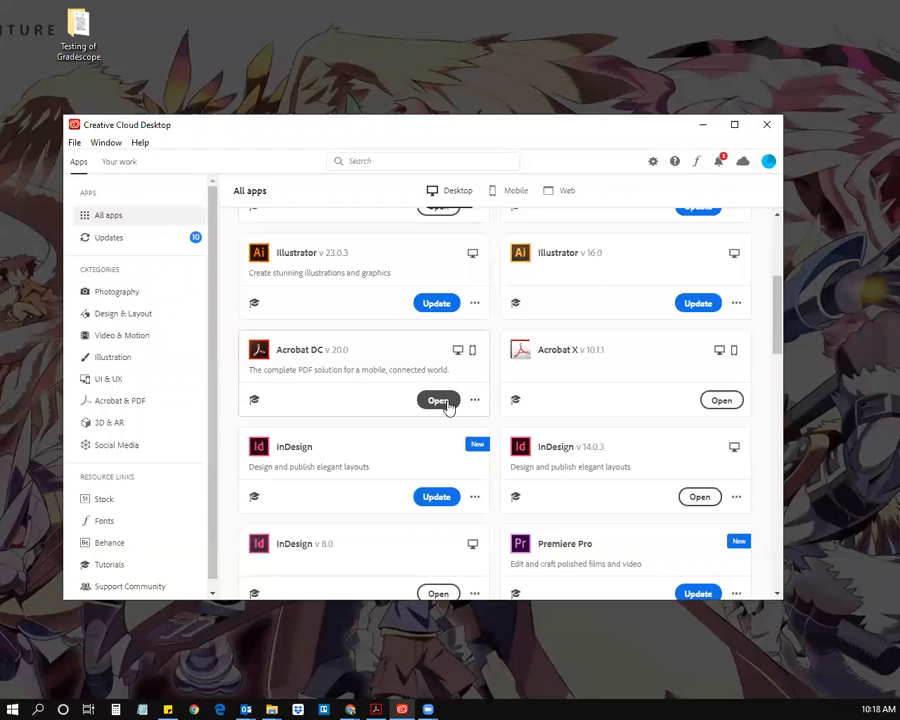
scroll(448, 450, down, 5)
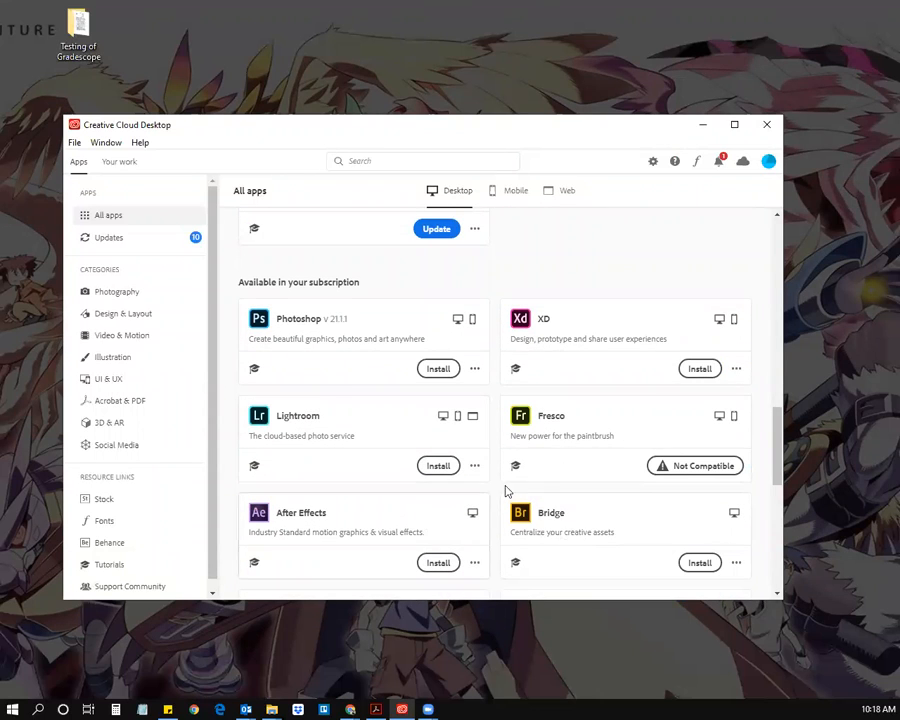
scroll(440, 390, up, 10)
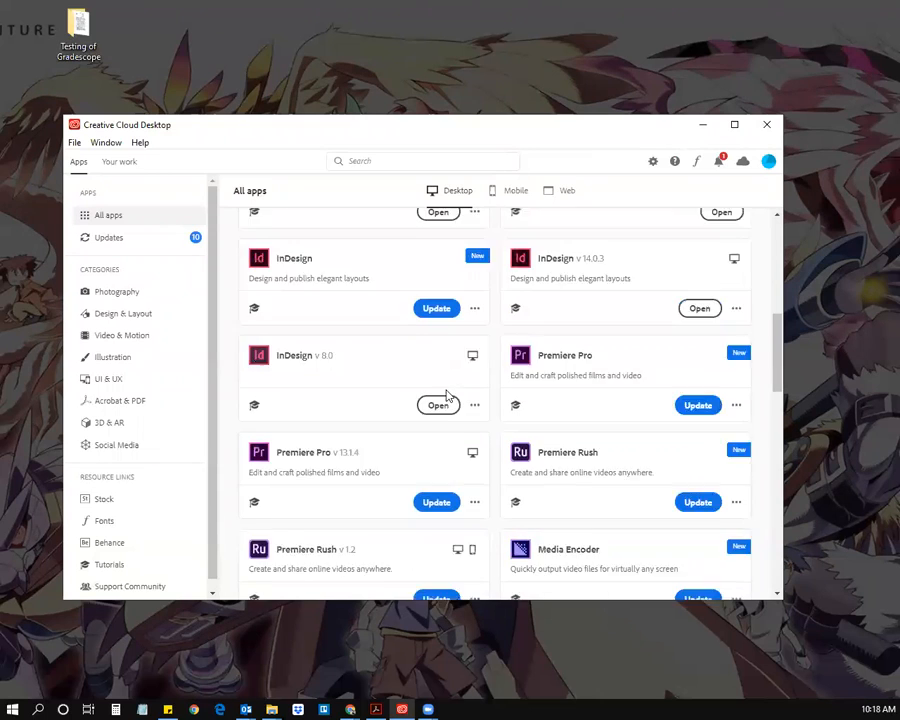
scroll(440, 395, down, 4)
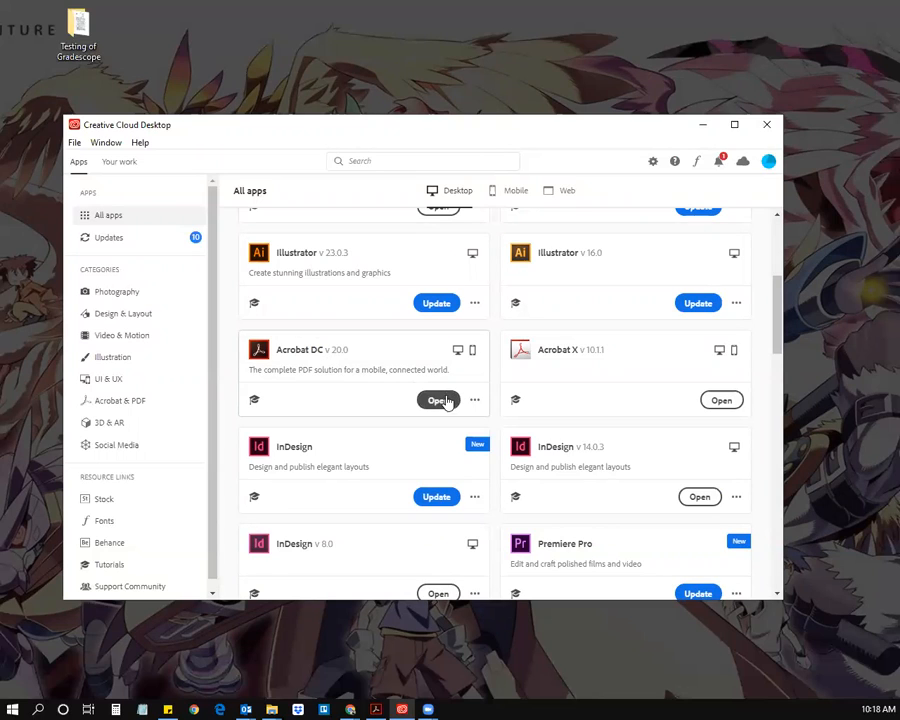
Step: Launch Acrobat DC from its Creative Cloud card and minimize Creative Cloud to reveal it
click(442, 402)
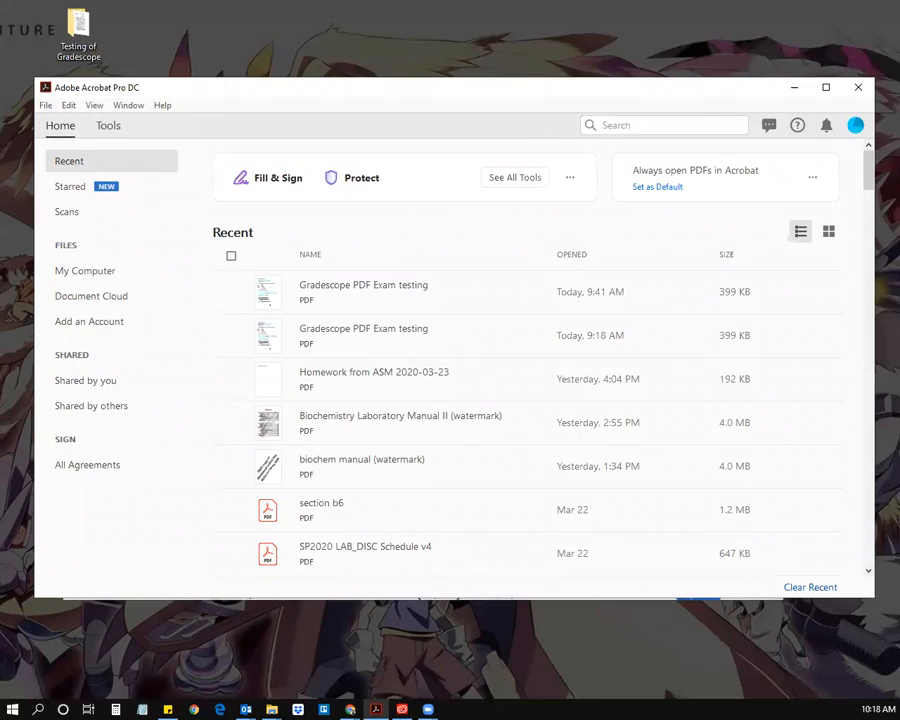
click(701, 123)
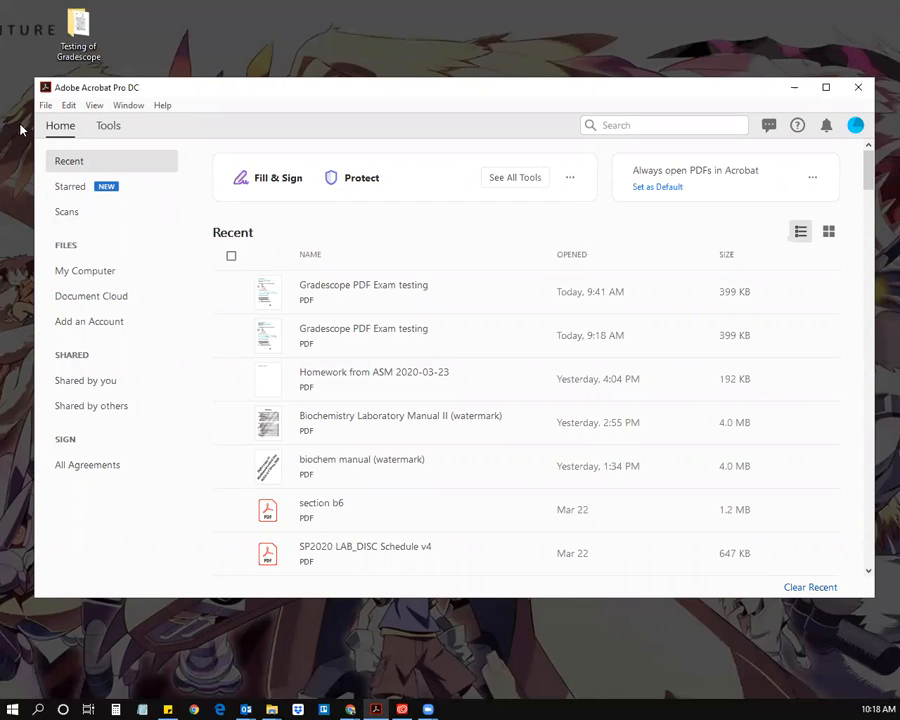
Step: In the Tools overview, remove Comment from the shortcuts, re-add it, then return Home
click(108, 127)
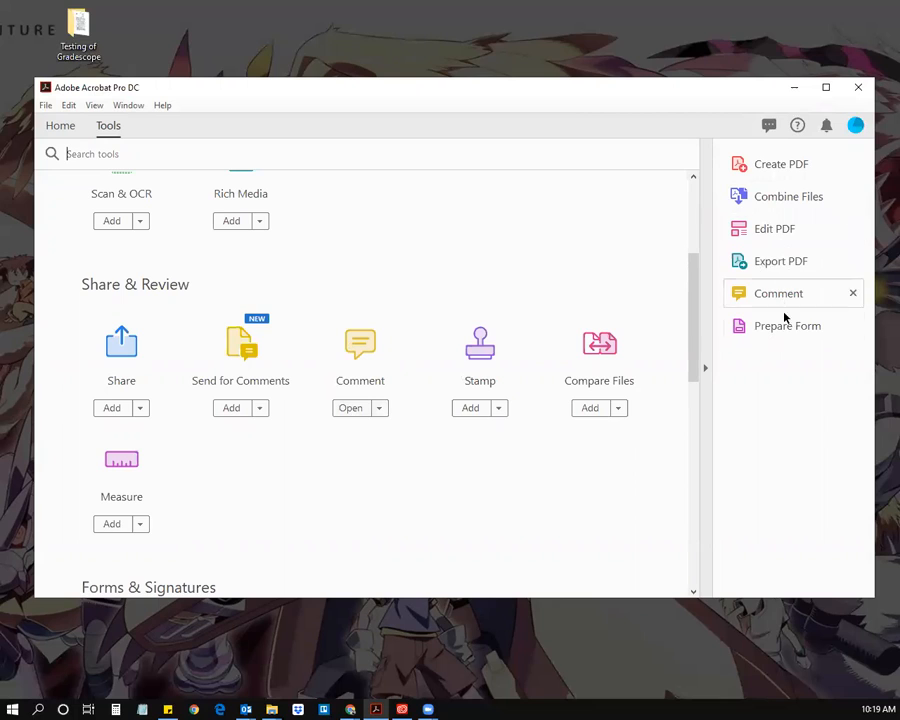
click(854, 293)
click(379, 408)
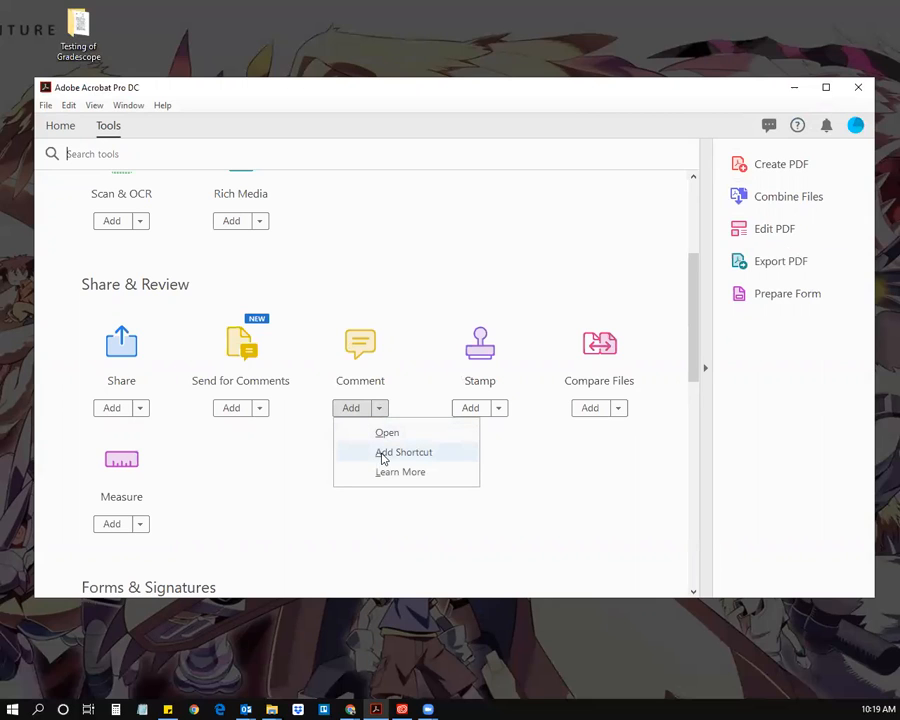
click(340, 411)
click(384, 409)
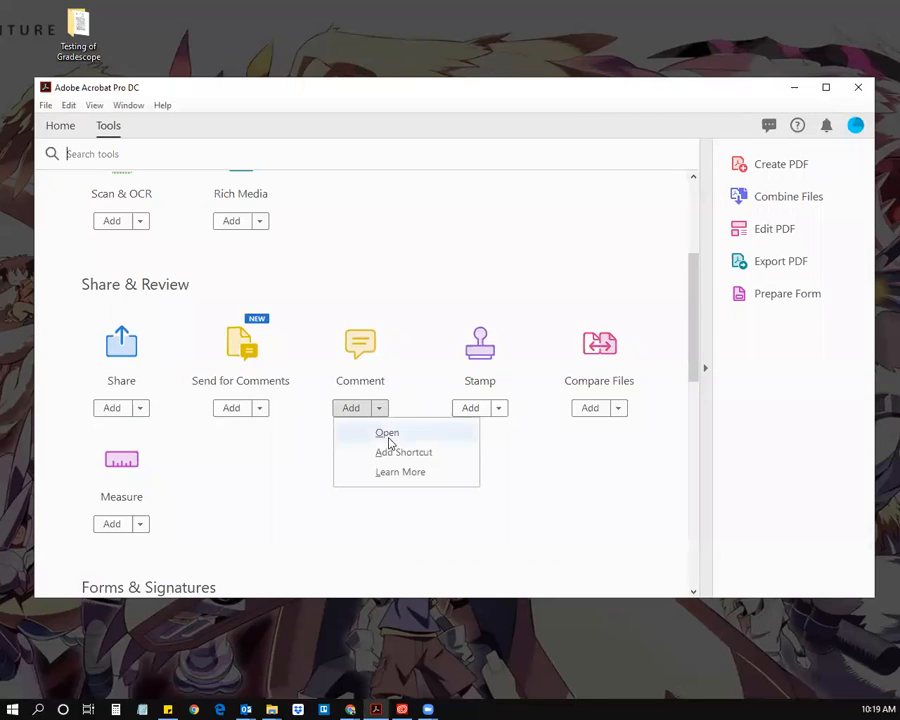
click(348, 413)
click(348, 413)
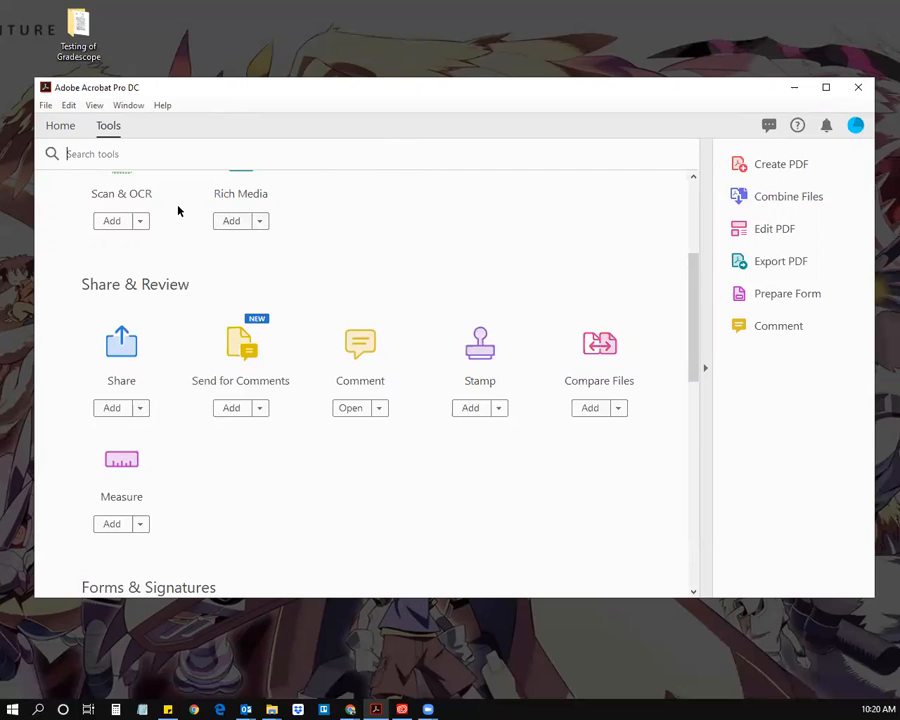
click(64, 127)
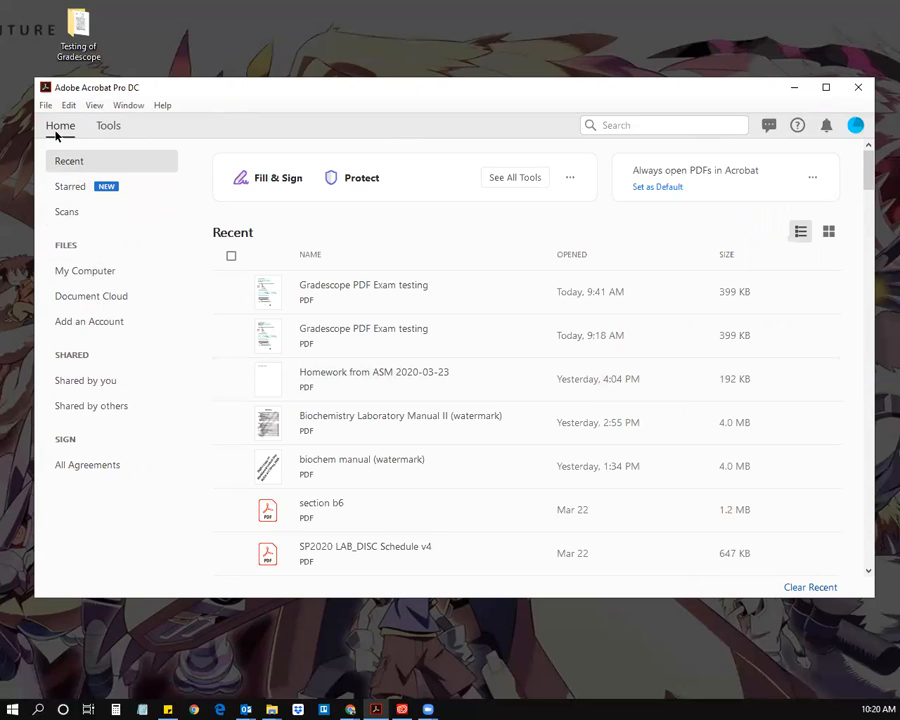
Step: Open Gradescope PDF Exam testing.pdf from the Testing of Gradescope folder via File > Open
key(alt+f)
key(Down)
key(Down)
key(Up)
key(Up)
key(Return)
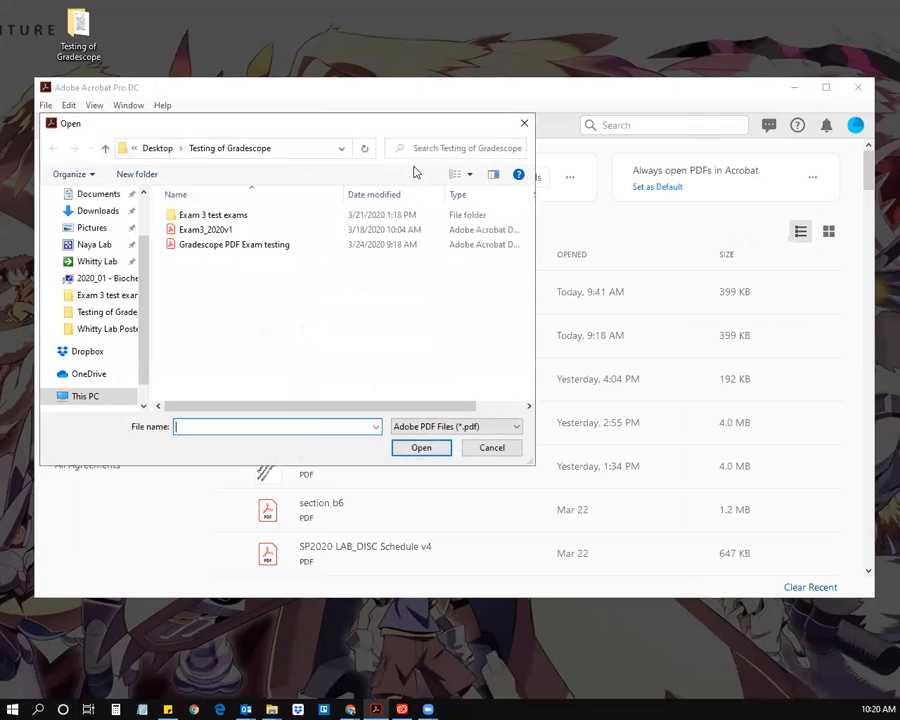
click(222, 245)
click(423, 450)
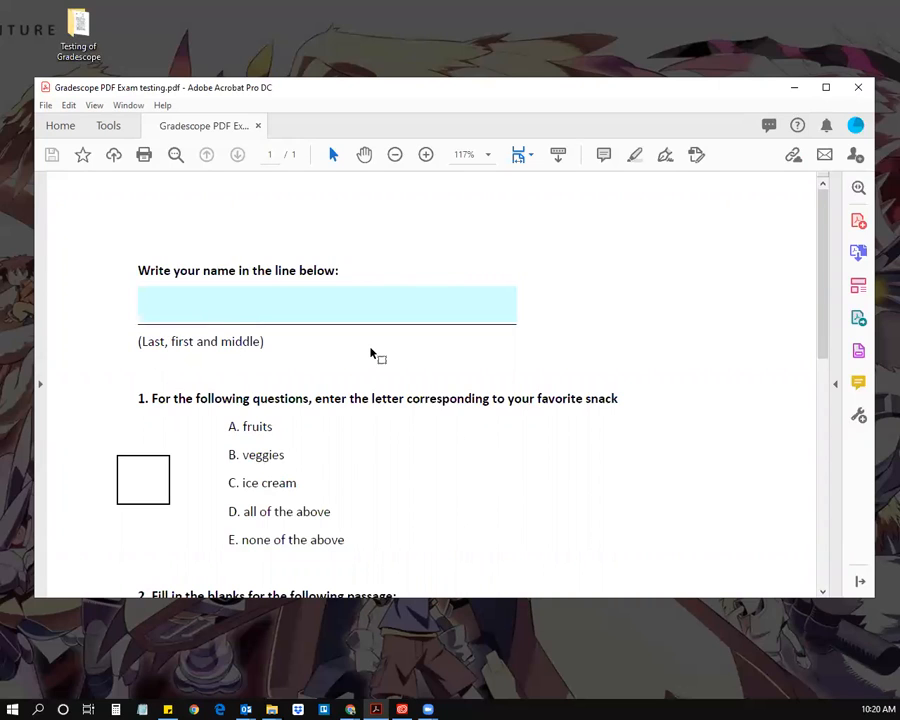
Step: Enter the student's full name in the exam's name field
scroll(368, 348, down, 1)
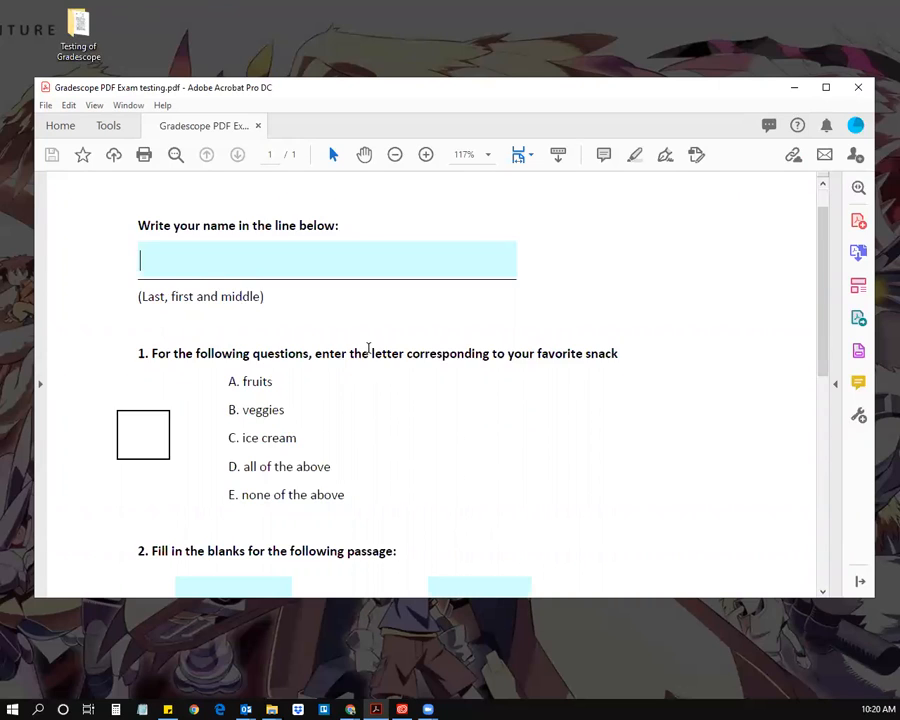
scroll(366, 352, down, 1)
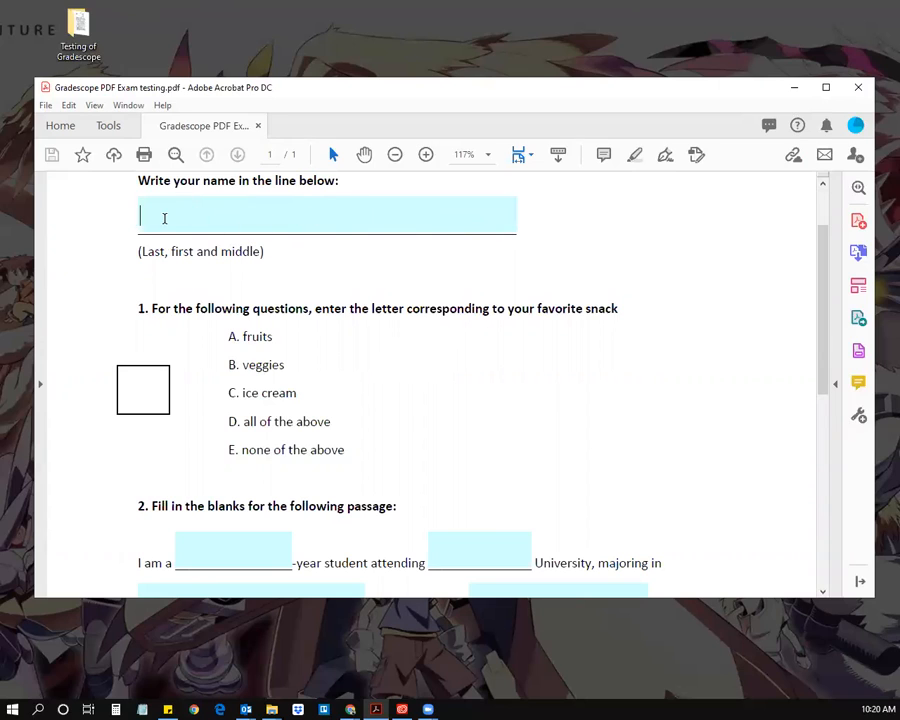
Step: Make the Acrobat window taller and answer D for question 1
scroll(233, 280, down, 1)
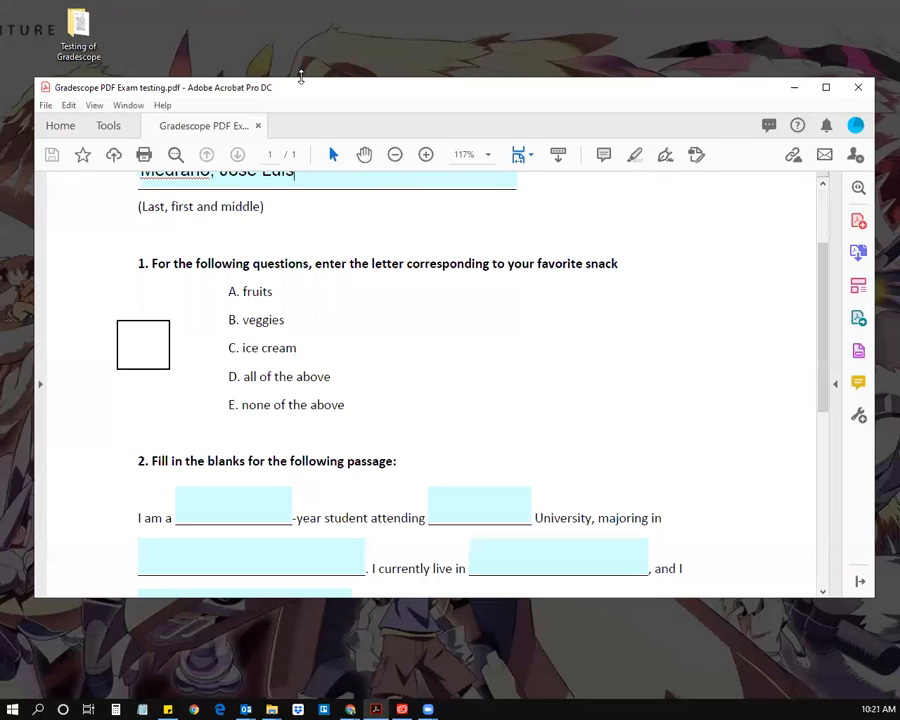
drag(300, 76, 300, 33)
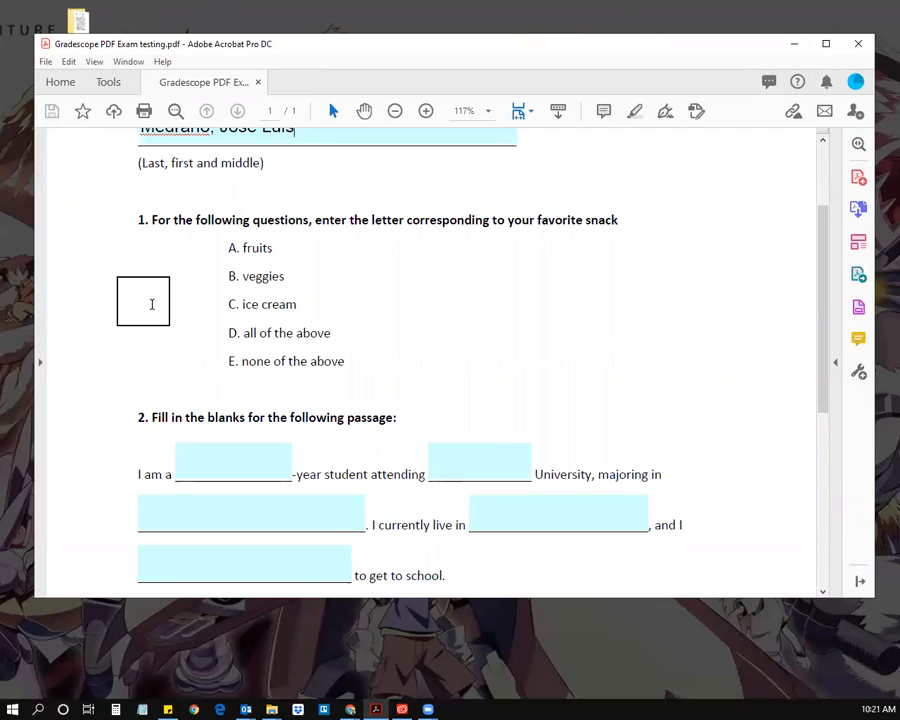
click(145, 301)
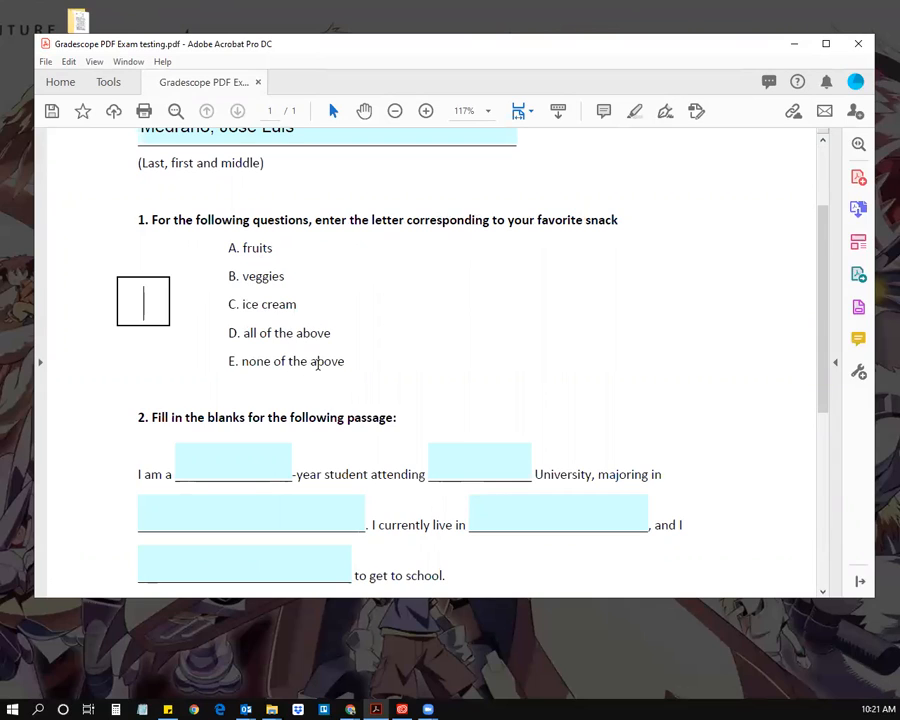
text(D)
Step: Fill question 2's first two blanks with 'fourteenth' and 'Boston'
scroll(194, 316, down, 2)
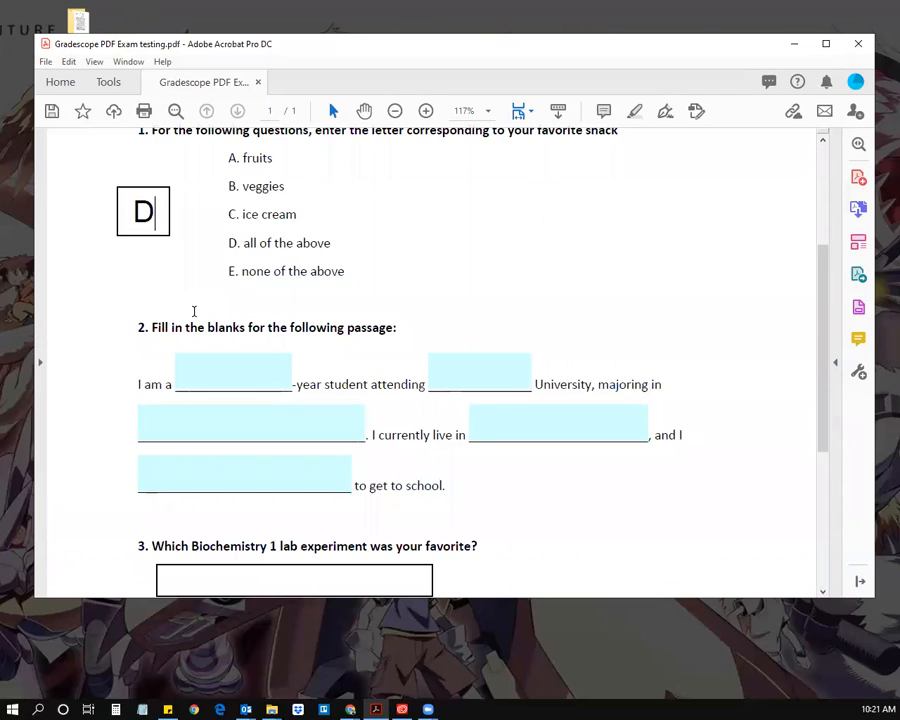
scroll(194, 311, down, 1)
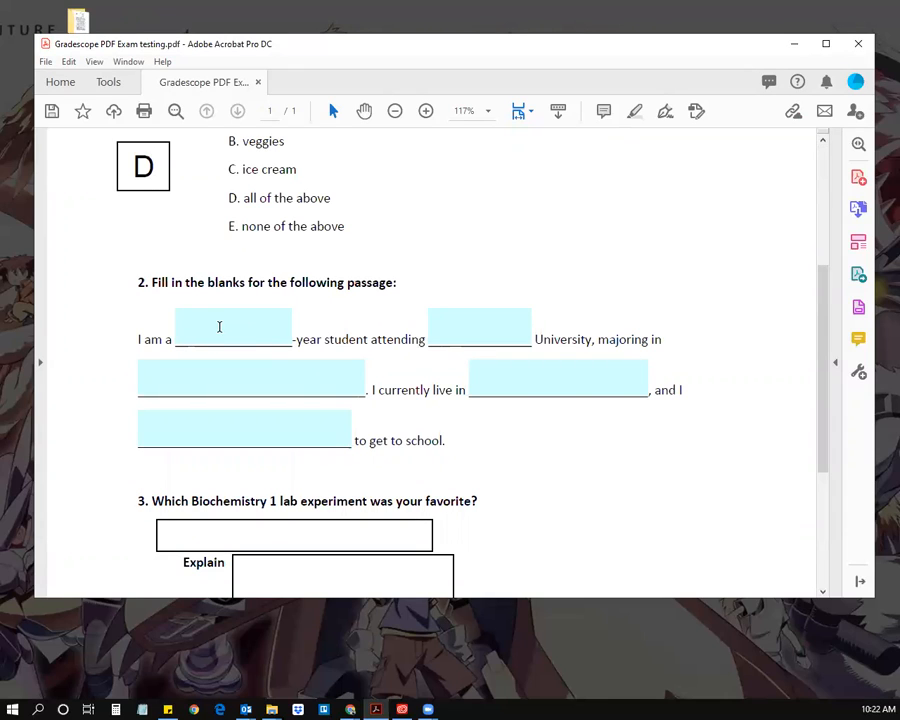
click(219, 327)
text(our)
key(BackSpace)
key(BackSpace)
key(BackSpace)
text(fourteenth)
click(478, 327)
text(Boston)
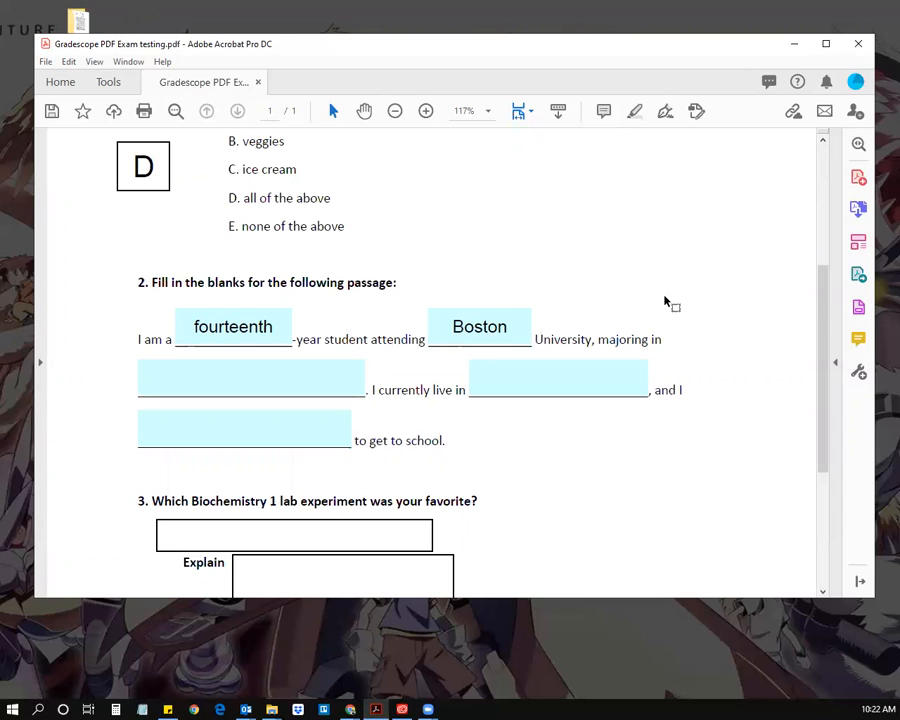
Step: Fill the remaining blanks with 'Biochemistry', 'Warren Tower' and 'use the MBTA'
click(262, 375)
text(Biochemistry)
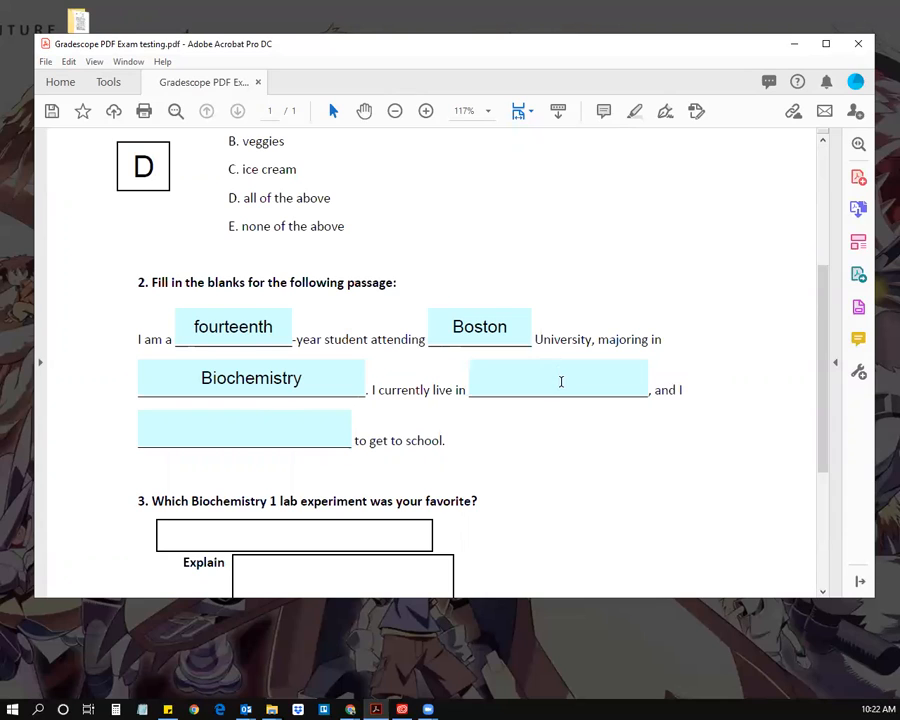
text(Warren )
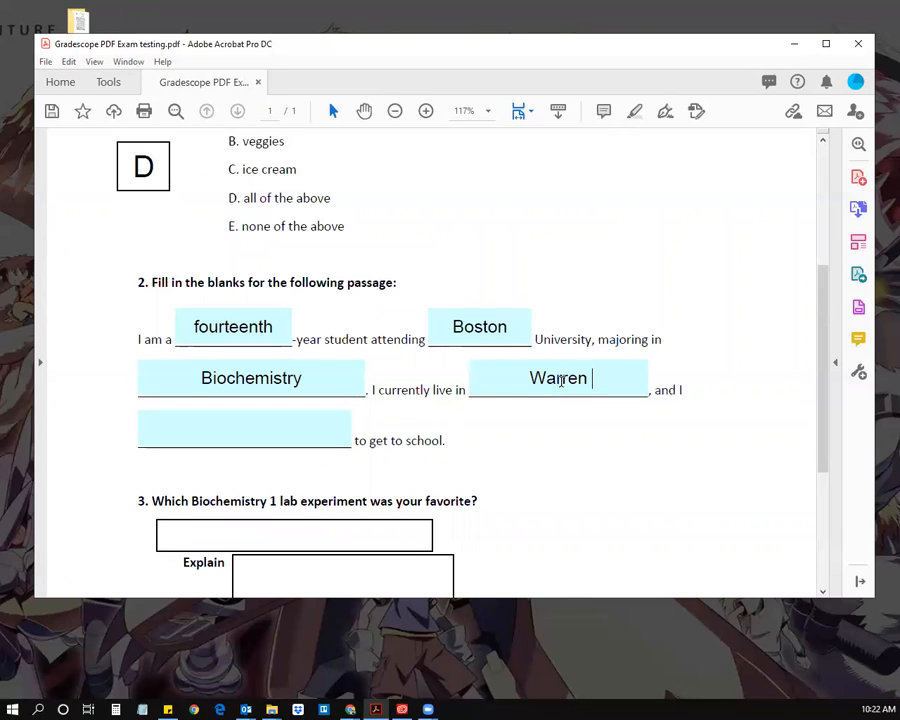
text(Tower)
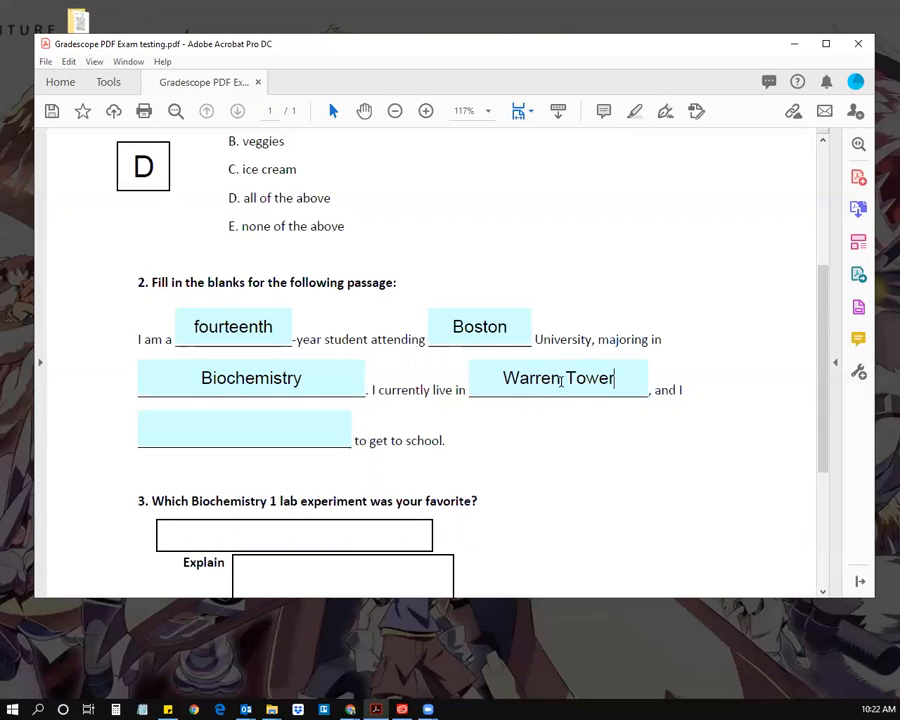
click(250, 430)
text(use the MBTA)
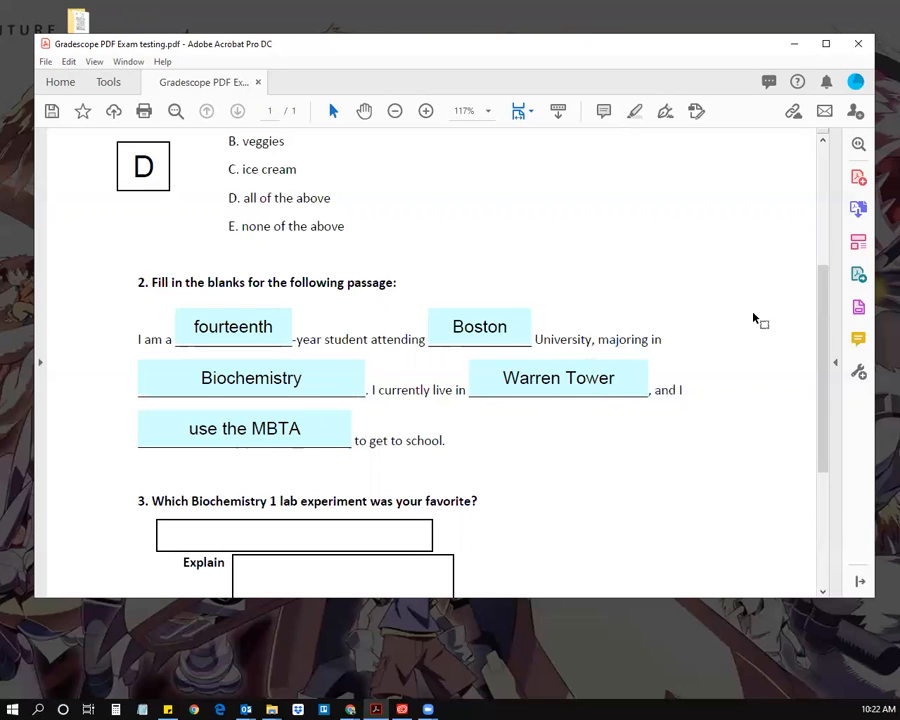
scroll(611, 390, down, 2)
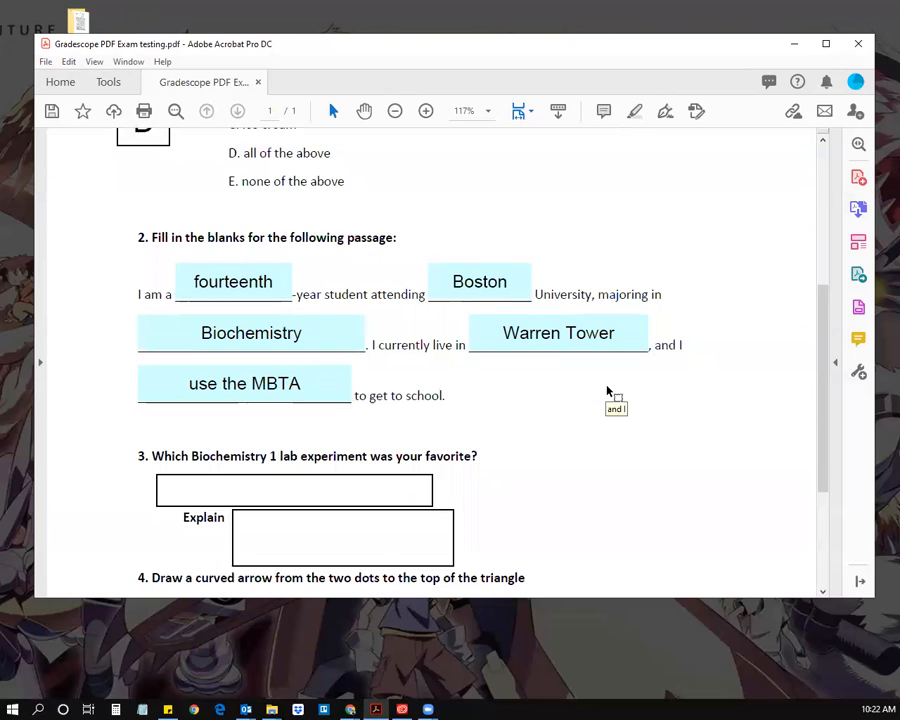
scroll(578, 395, down, 1)
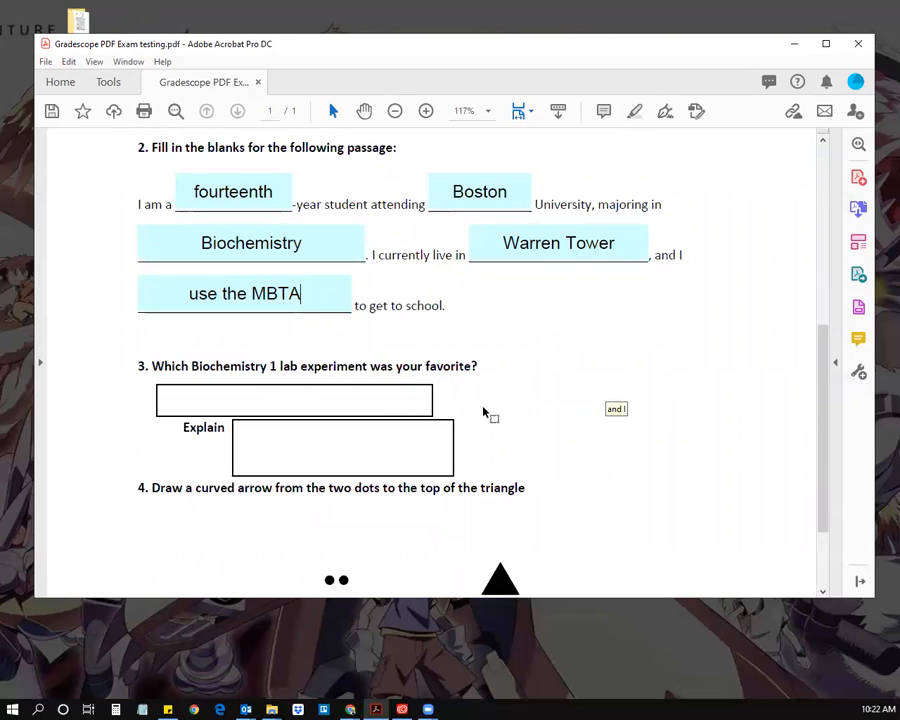
scroll(462, 417, down, 1)
Step: Type 'the LDH purification lab' into question 3's answer field, correcting typos along the way
click(166, 356)
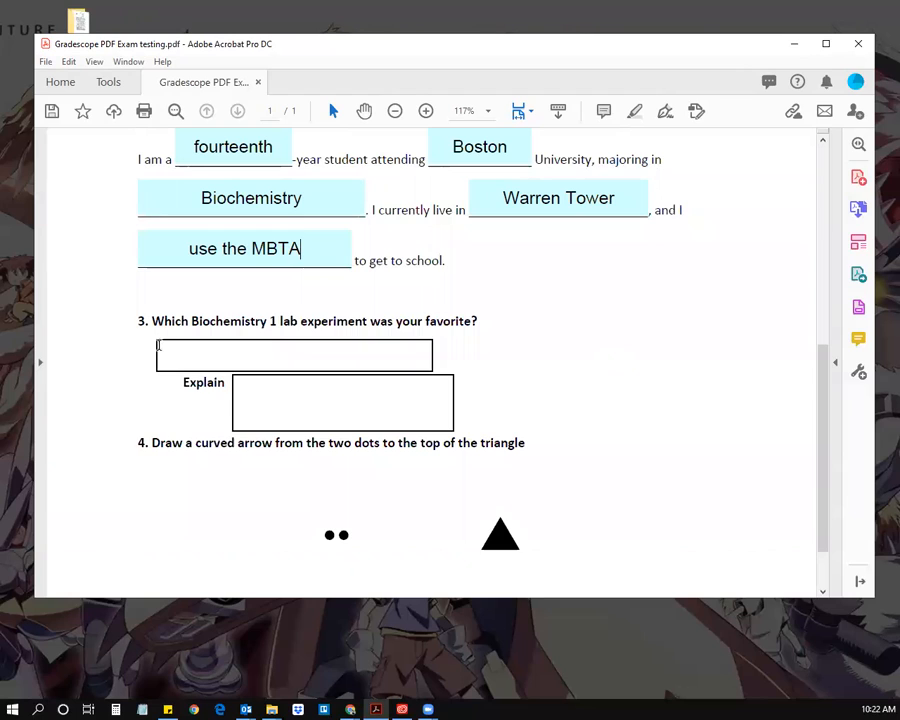
click(223, 357)
text(the LDH )
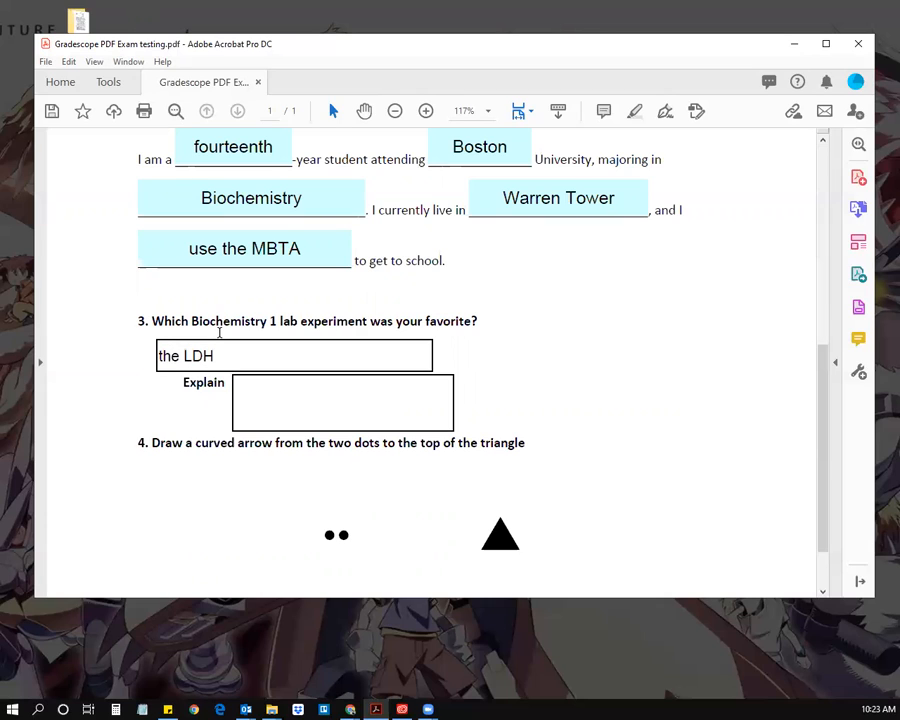
text(P)
key(BackSpace)
text(puriic)
key(BackSpace)
key(BackSpace)
text(ficatn)
key(BackSpace)
text(ion )
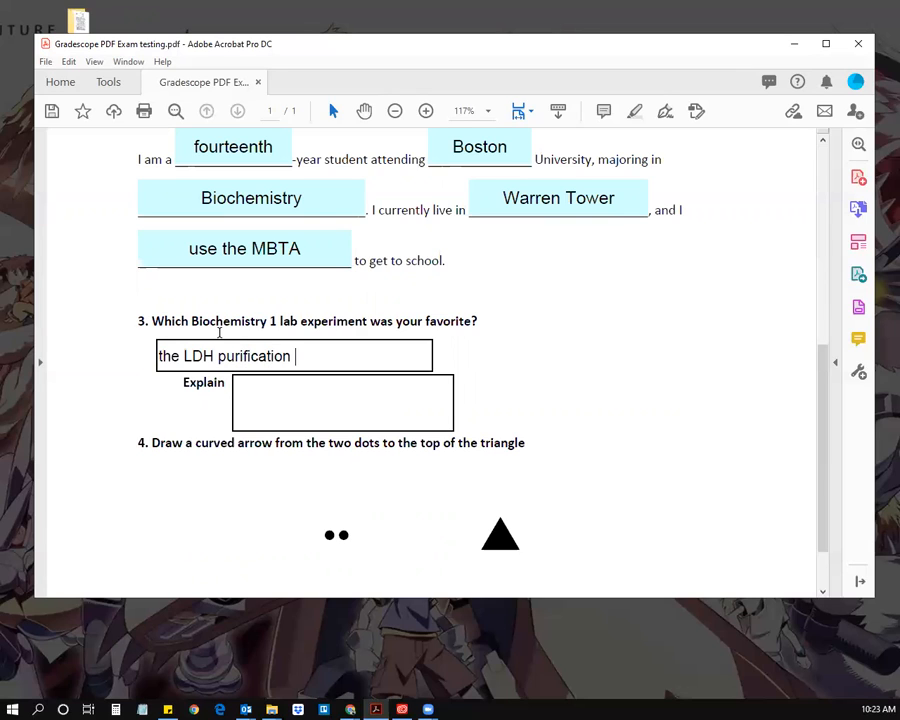
text(lab wiwisdksdksdiwi)
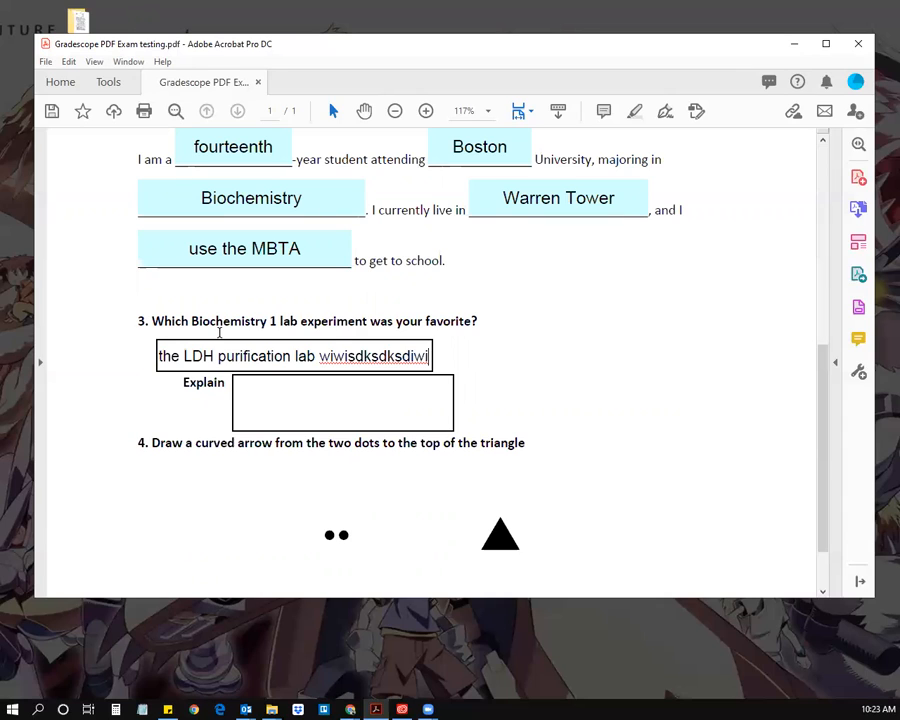
key(BackSpace)
key(BackSpace)
key(BackSpace)
key(BackSpace)
key(BackSpace)
key(BackSpace)
key(BackSpace)
key(BackSpace)
key(BackSpace)
key(BackSpace)
key(BackSpace)
key(BackSpace)
key(BackSpace)
key(BackSpace)
key(BackSpace)
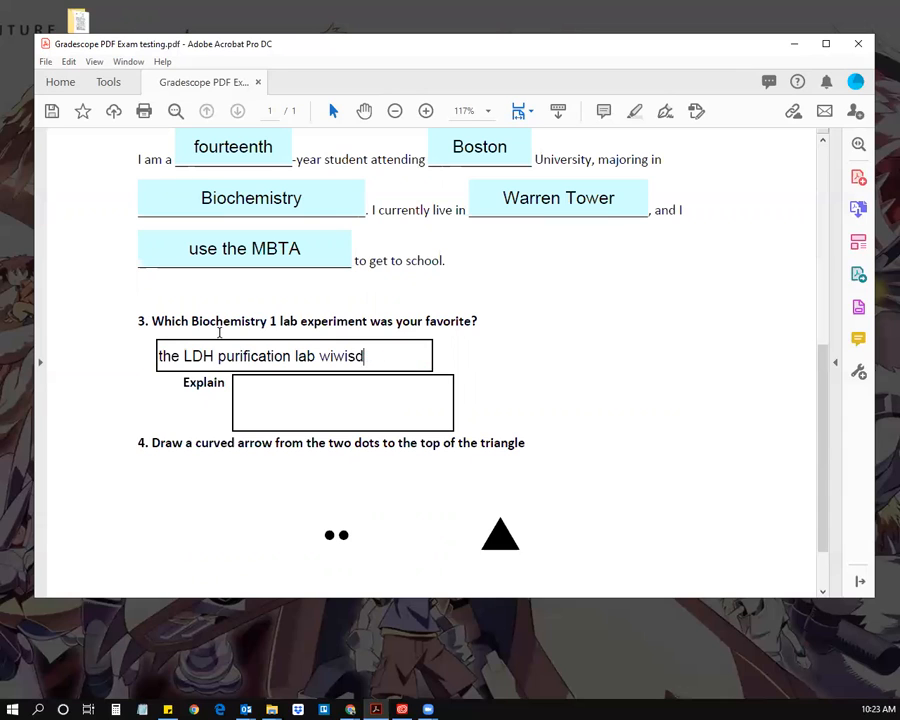
key(BackSpace)
Step: Type 'The lab was legitness.' into question 3's Explain box
click(323, 404)
text(The lwas)
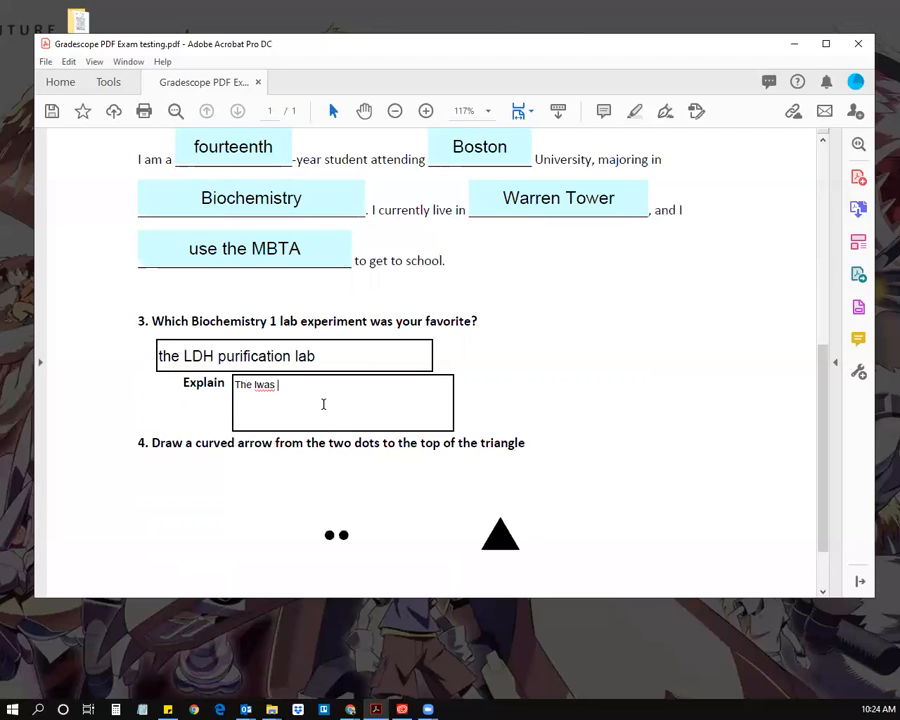
key(BackSpace)
key(BackSpace)
key(BackSpace)
text(lab was legitness.)
Step: Copy the sentence and paste it repeatedly, ending with some gibberish text
key(ctrl+a)
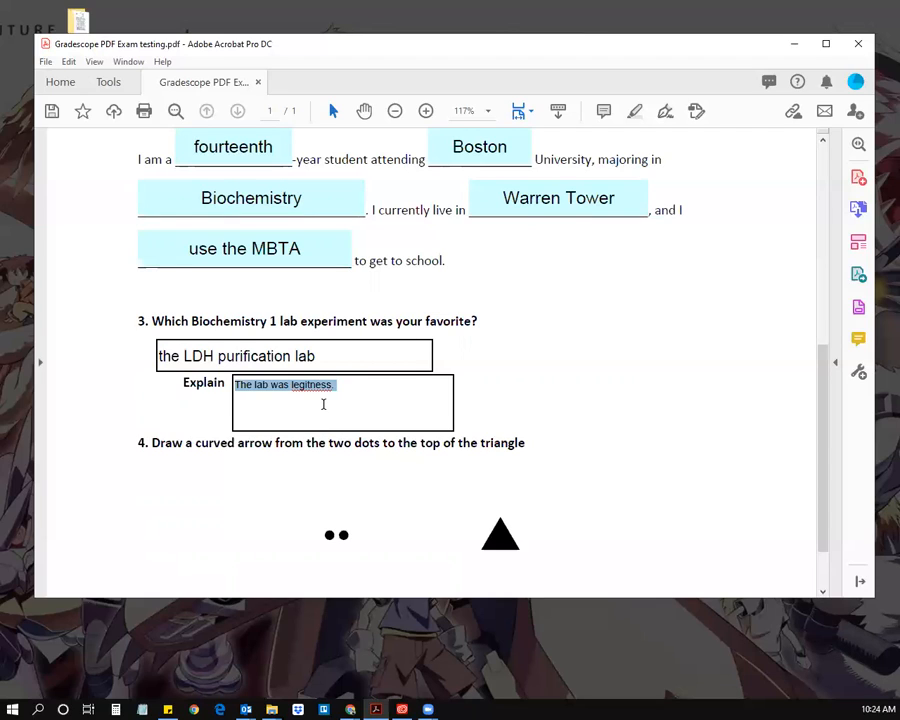
key(ctrl+c)
key(ctrl+v)
key(ctrl+v)
key(ctrl+v)
key(ctrl+v)
key(ctrl+v)
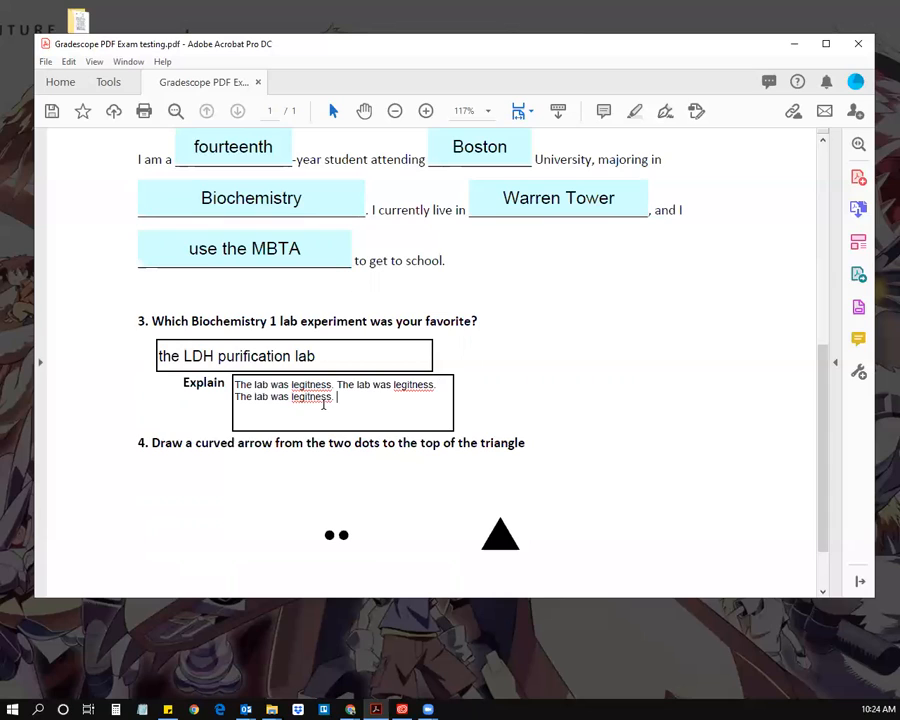
key(ctrl+v)
key(ctrl+v)
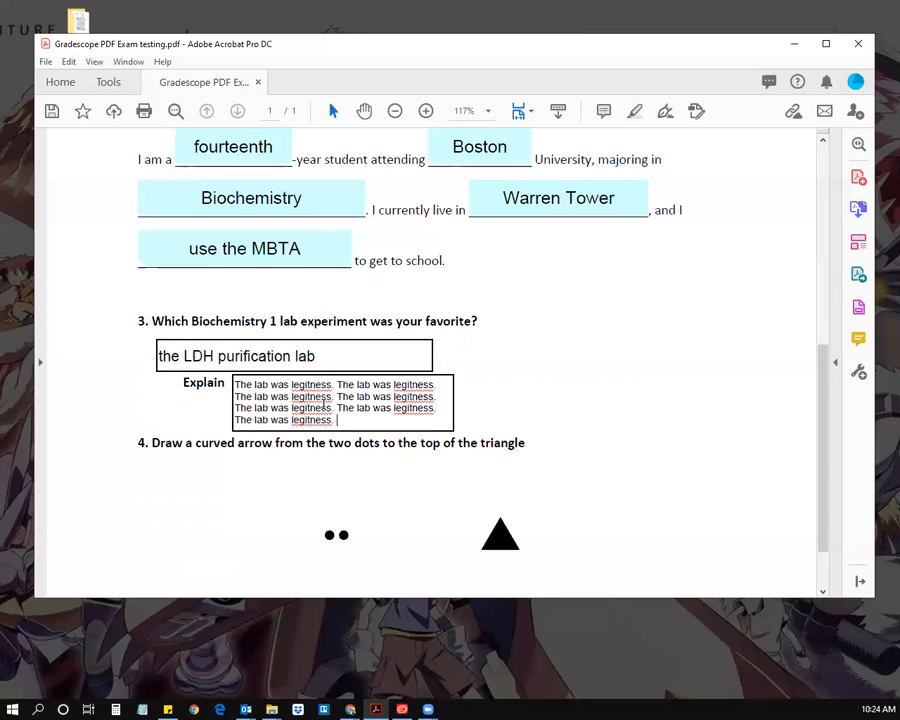
text(adsuausduasduasduasda)
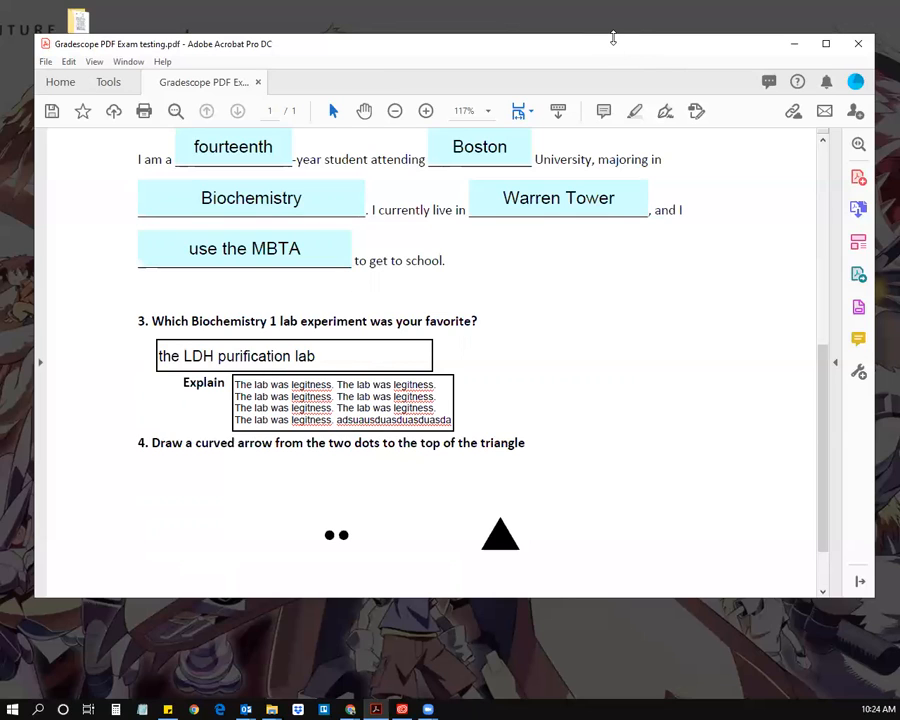
Step: Stretch the Acrobat window taller at top and bottom so question 4's dots and triangle show
drag(613, 38, 613, 27)
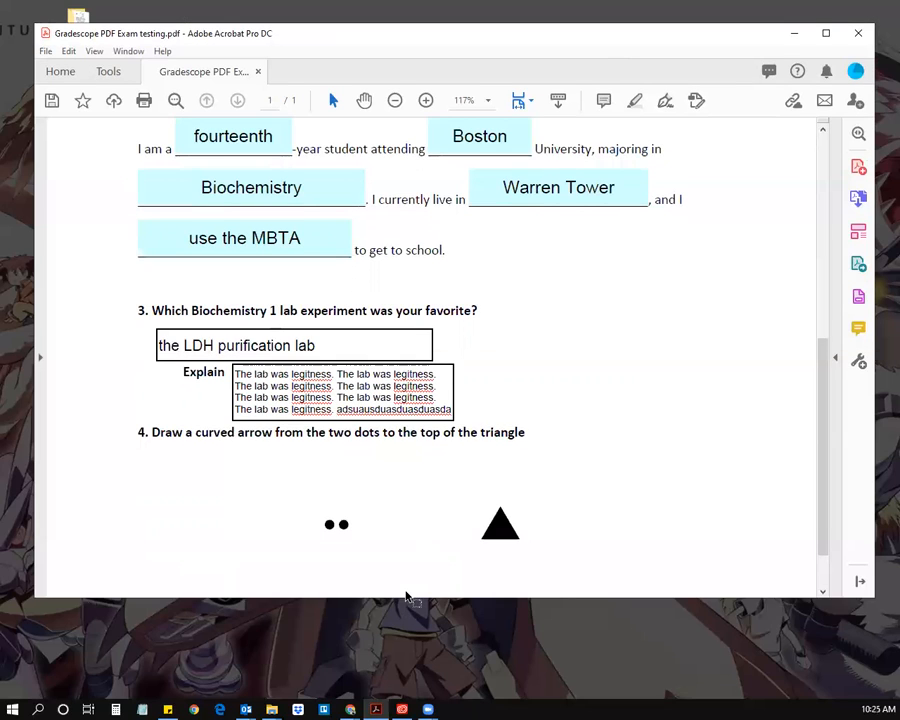
drag(406, 598, 404, 639)
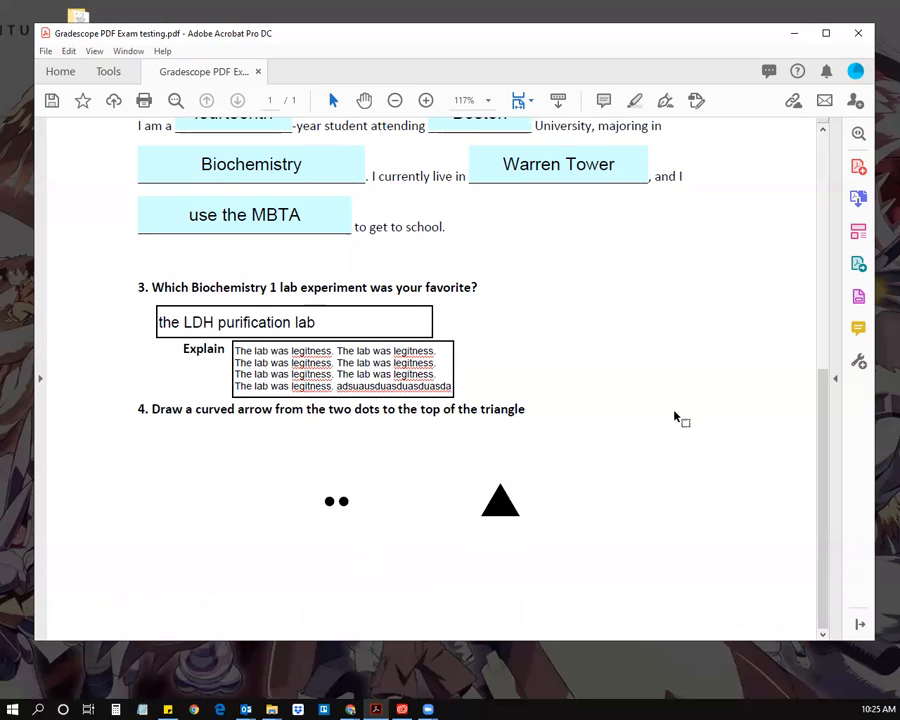
click(858, 330)
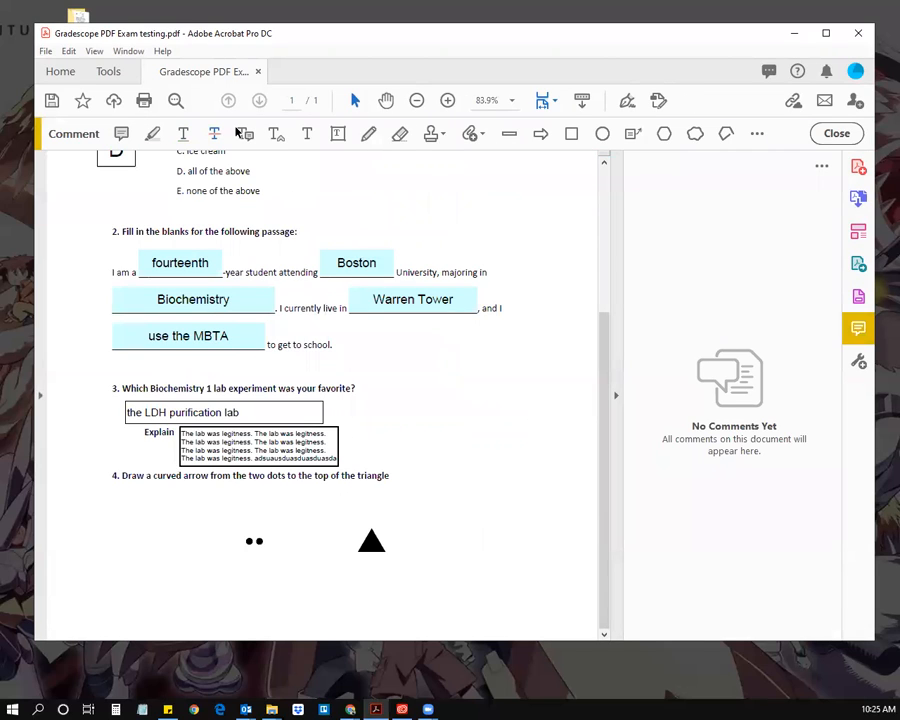
Step: Choose the Draw Free Form pencil tool in the Comment toolbar
click(367, 136)
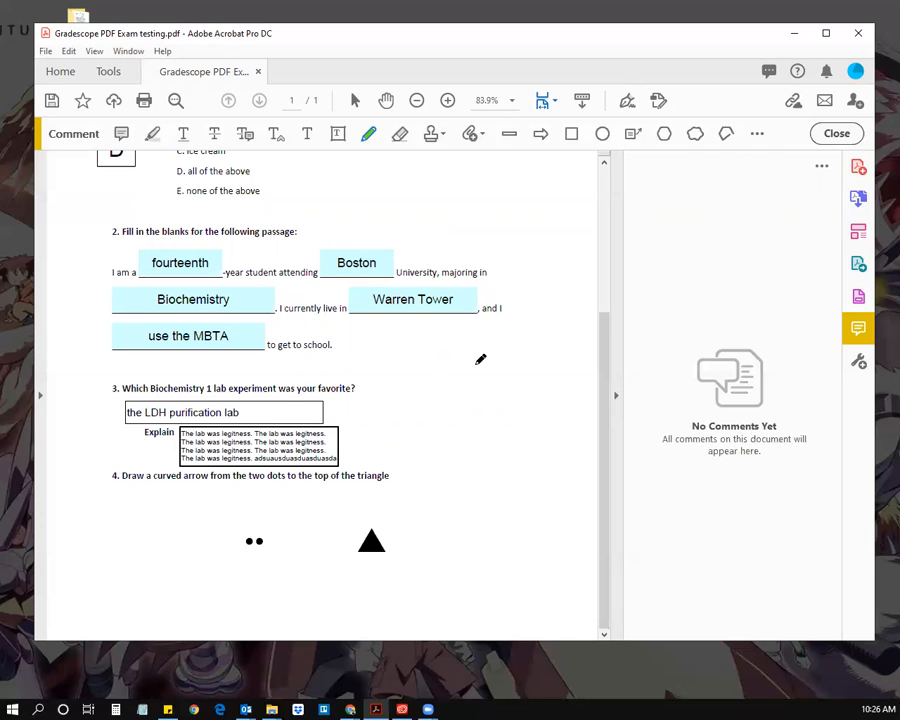
Step: Draw a curved freehand arrow from question 4's two dots to the triangle's top
click(758, 134)
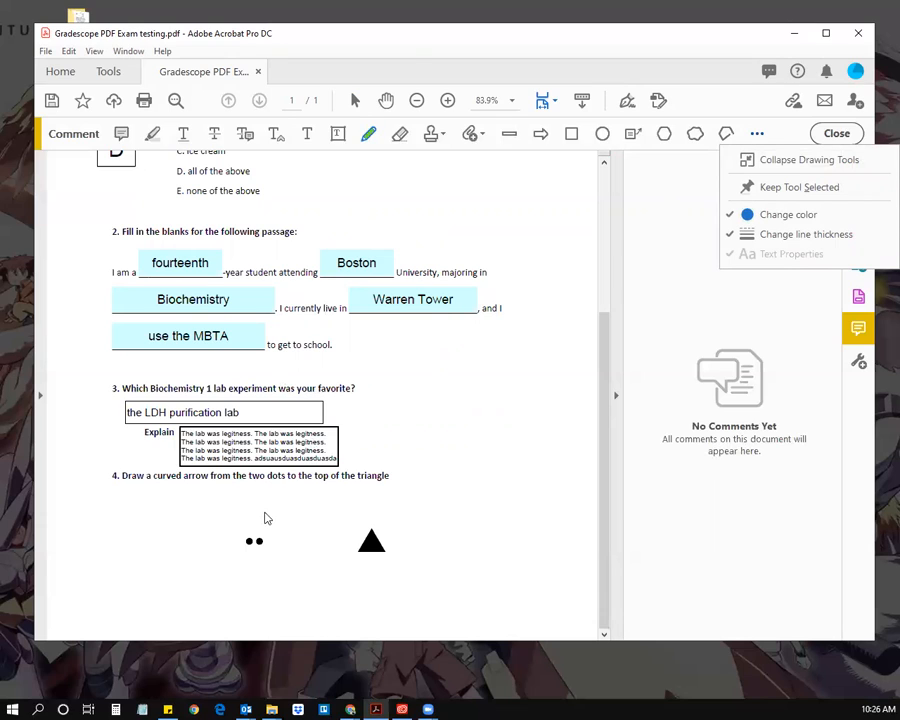
click(407, 39)
mouse_move(258, 525)
mouse_down()
mouse_move(322, 491)
mouse_move(366, 503)
mouse_move(368, 514)
mouse_move(378, 494)
mouse_move(368, 522)
mouse_move(354, 512)
mouse_up()
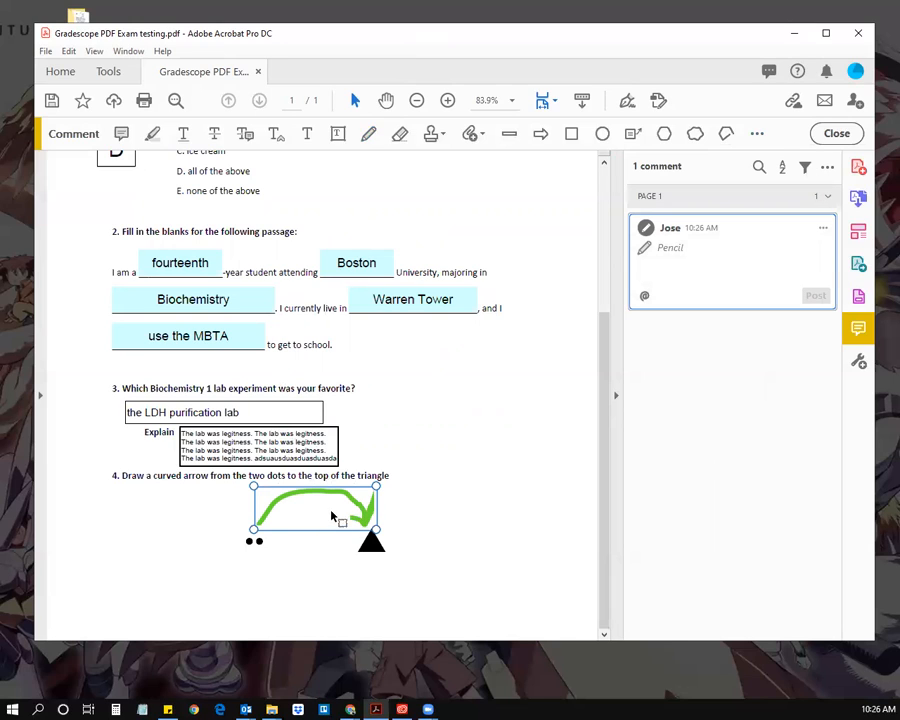
Step: Try recolouring the freehand arrow red, then black, via Change color
click(757, 135)
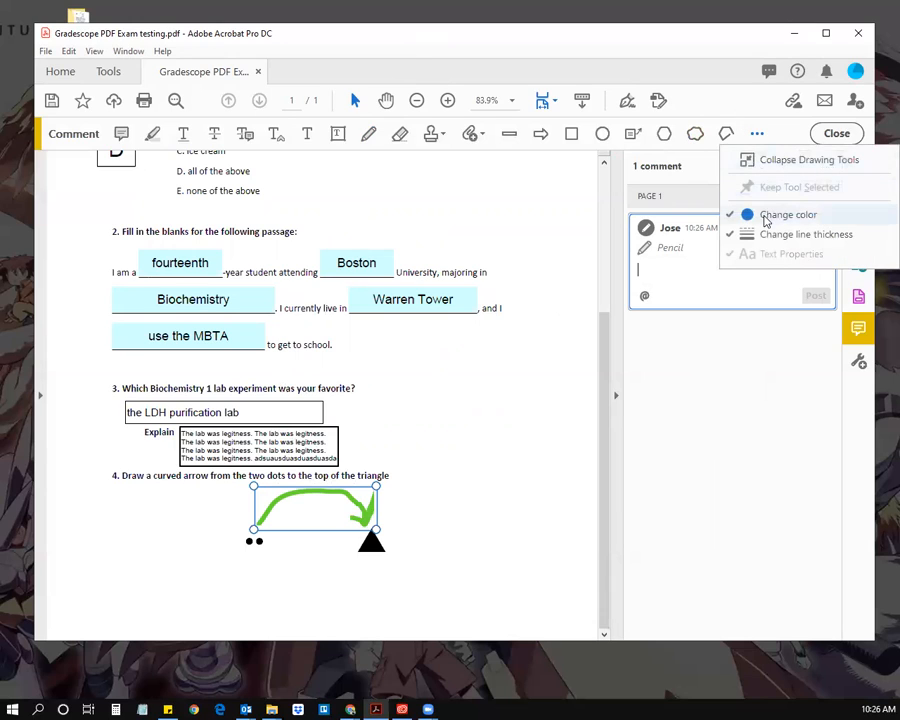
click(766, 217)
click(473, 82)
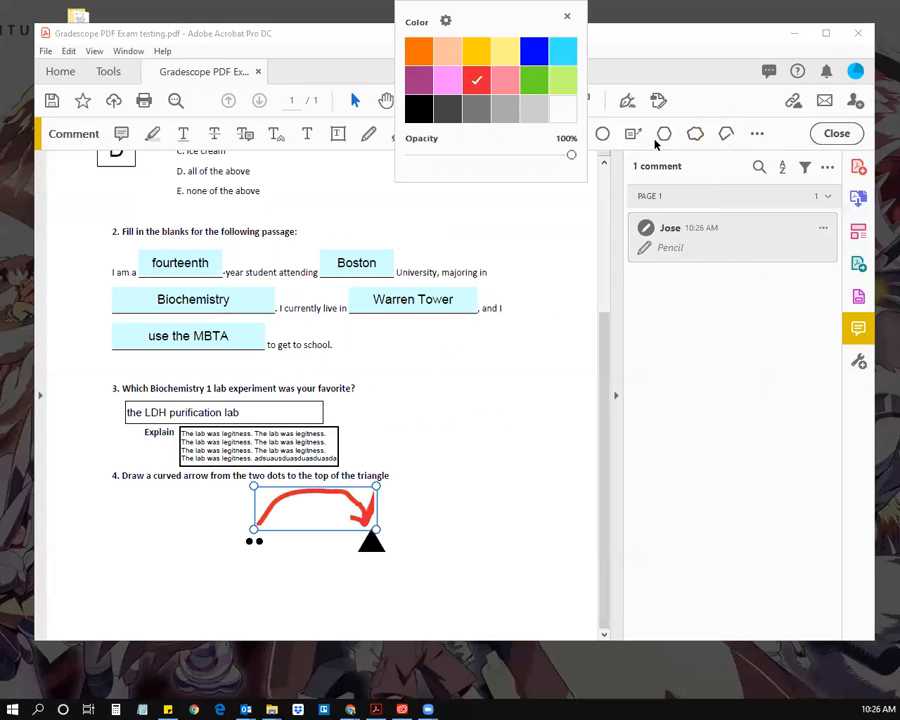
click(758, 134)
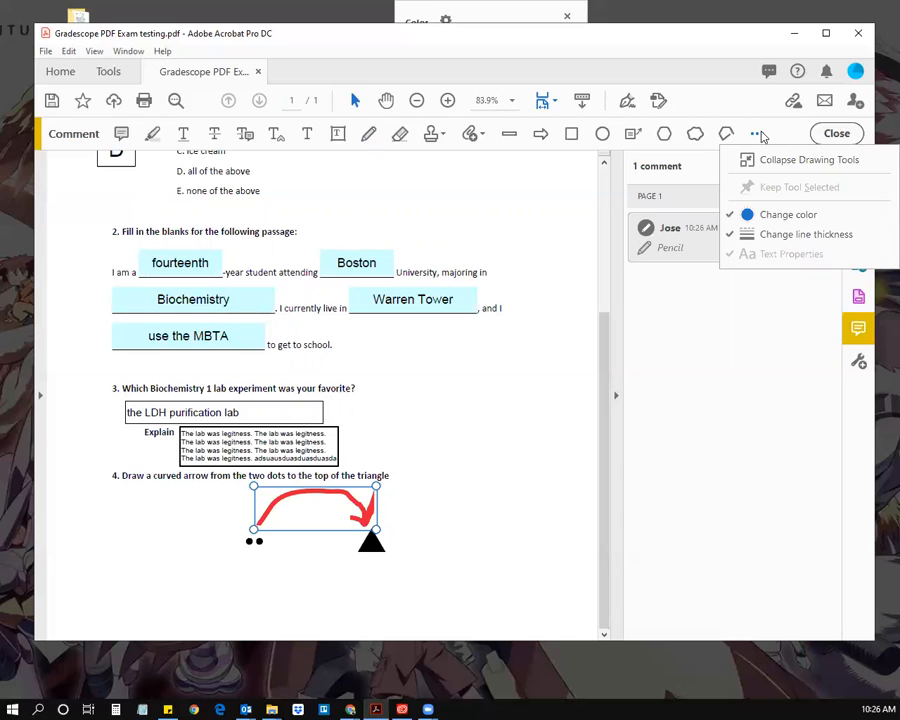
click(781, 216)
click(757, 134)
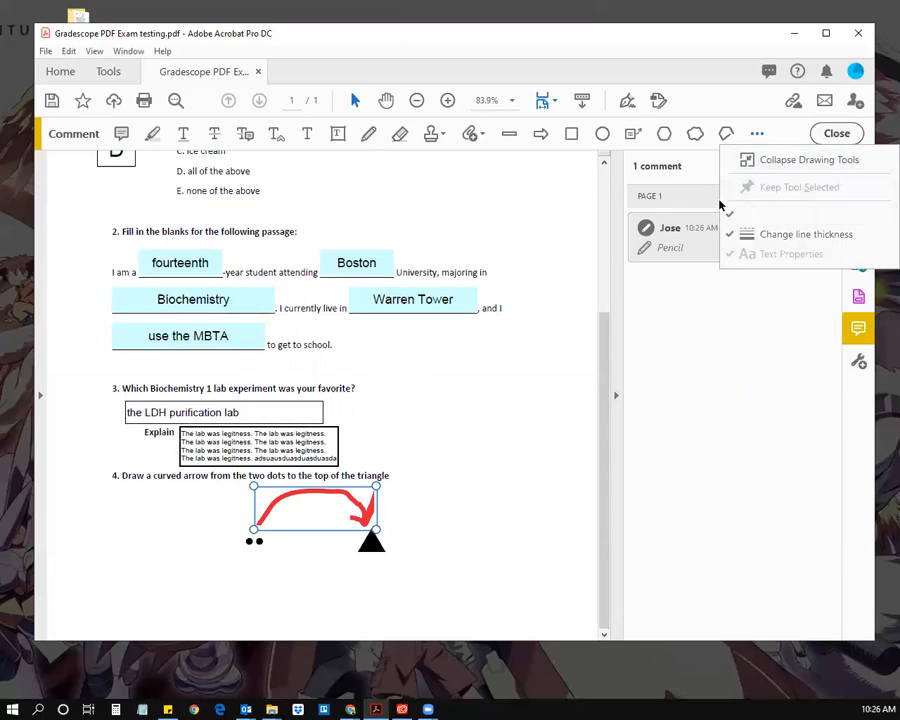
click(772, 213)
click(418, 107)
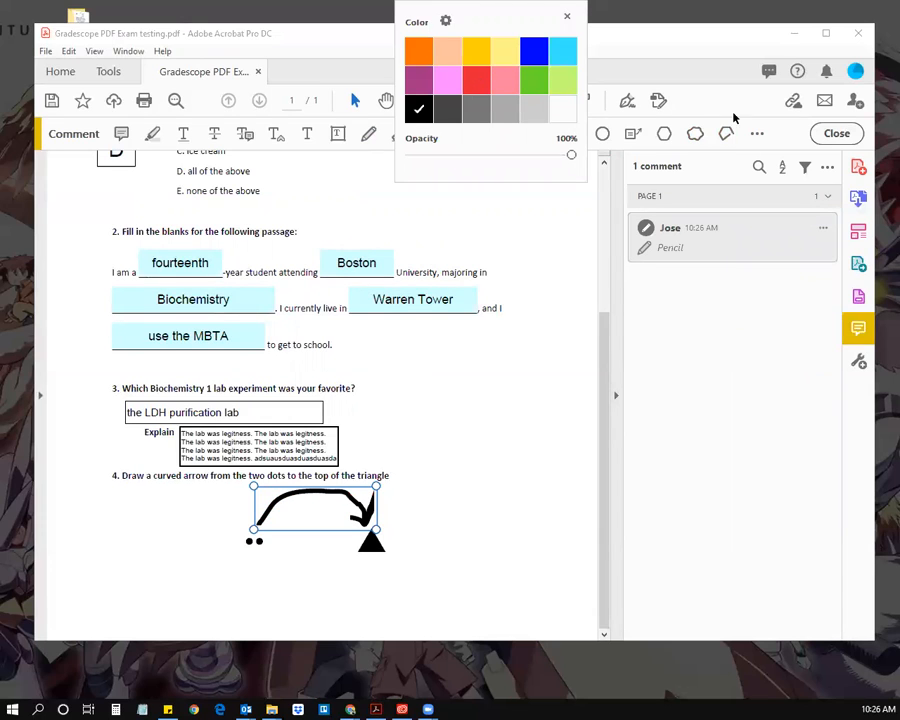
click(717, 38)
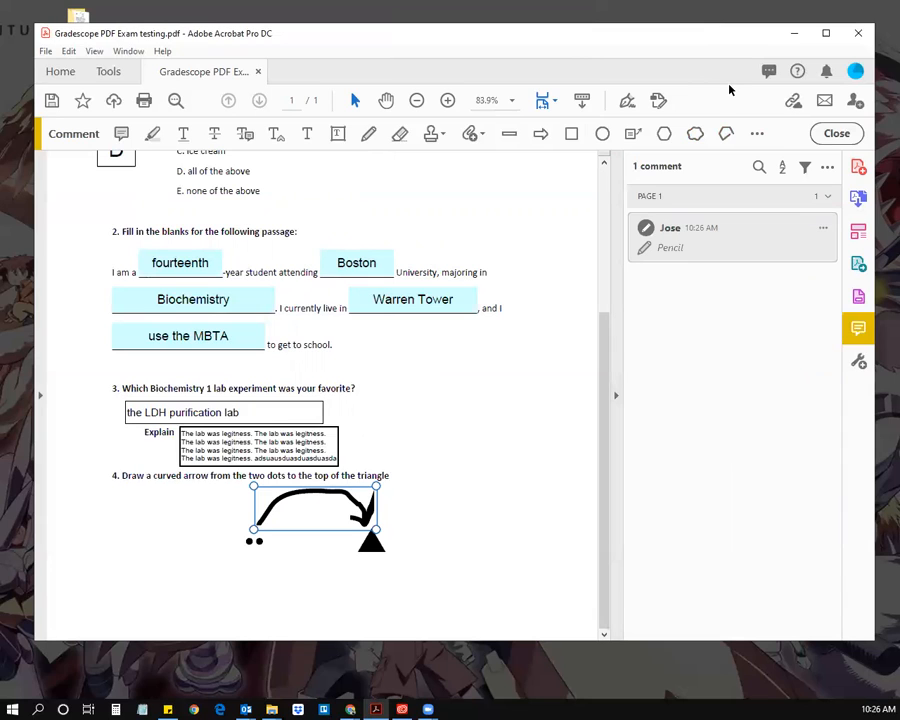
Step: Recolour the freehand arrow with the blue swatch
click(754, 136)
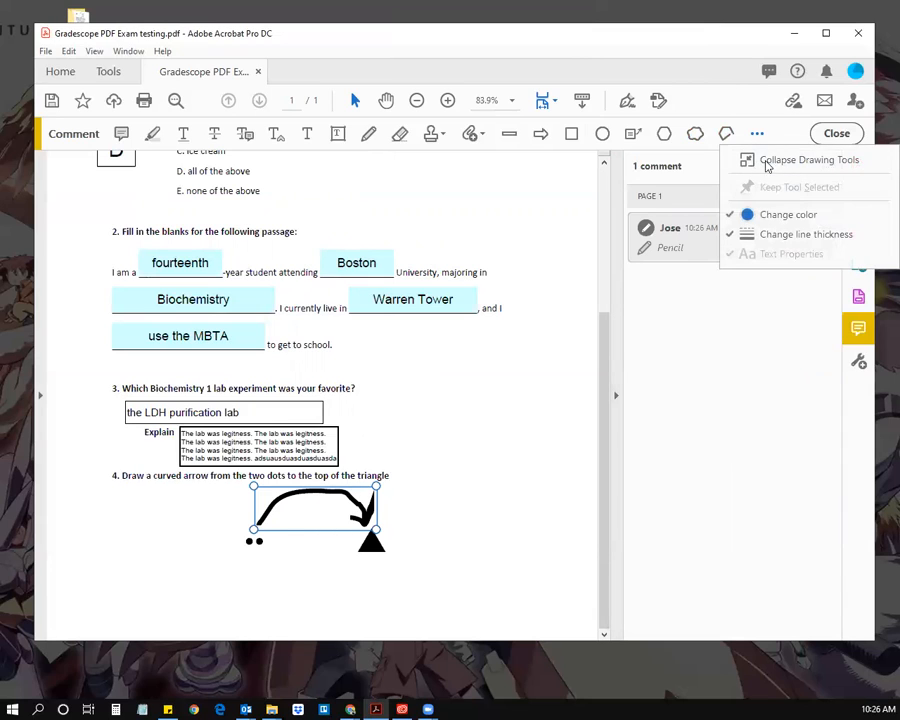
click(772, 217)
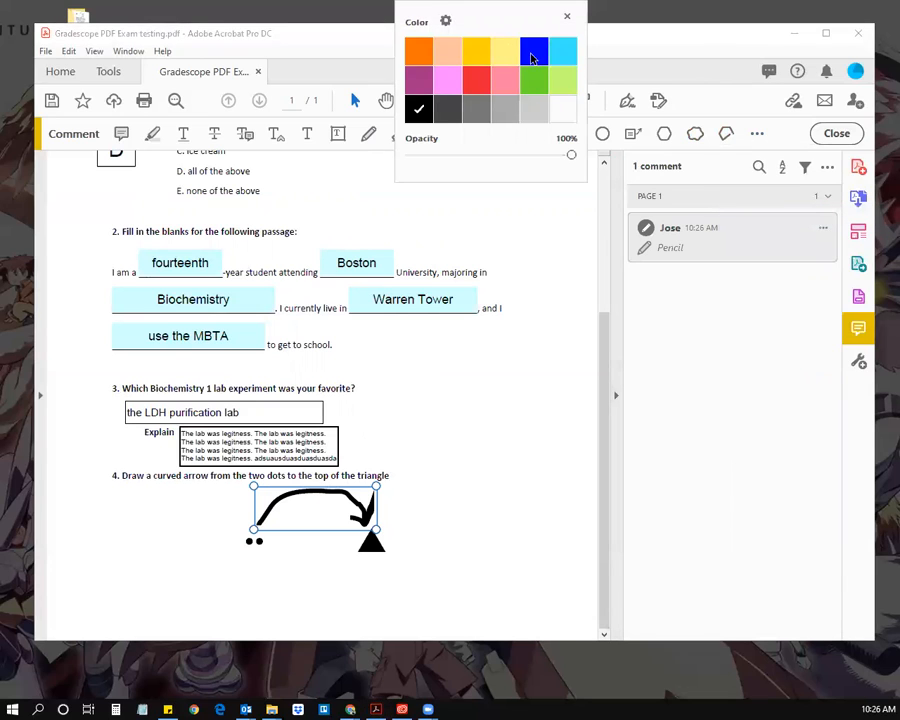
click(534, 50)
click(675, 43)
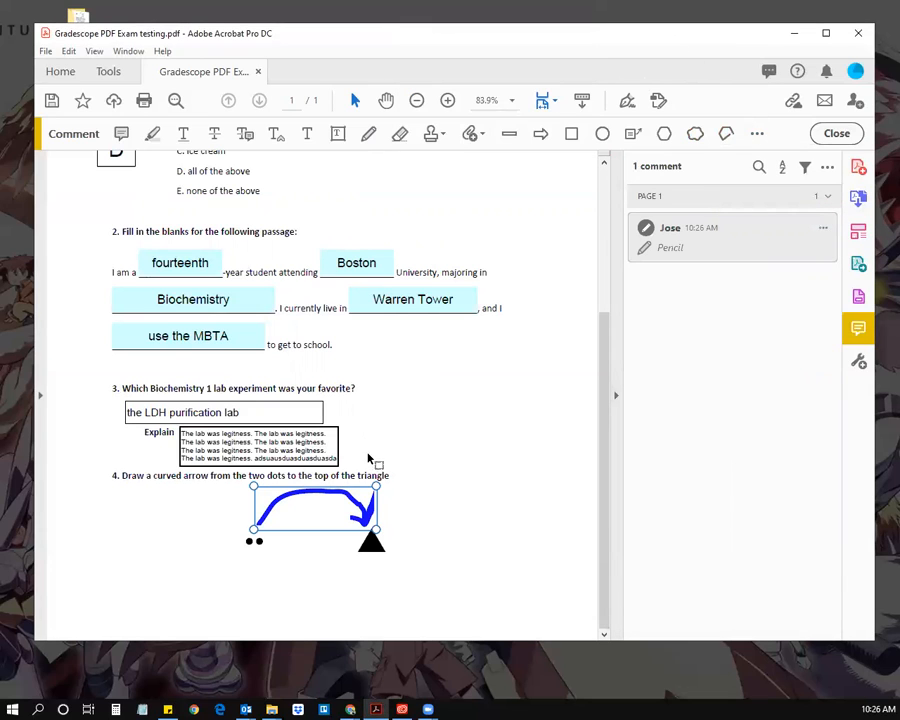
click(760, 137)
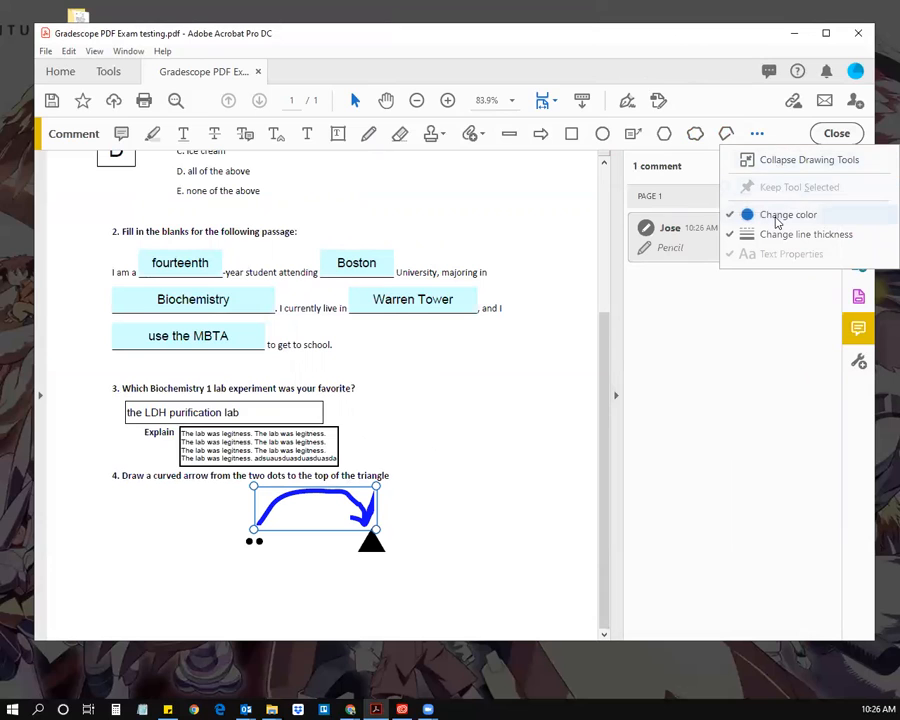
click(707, 40)
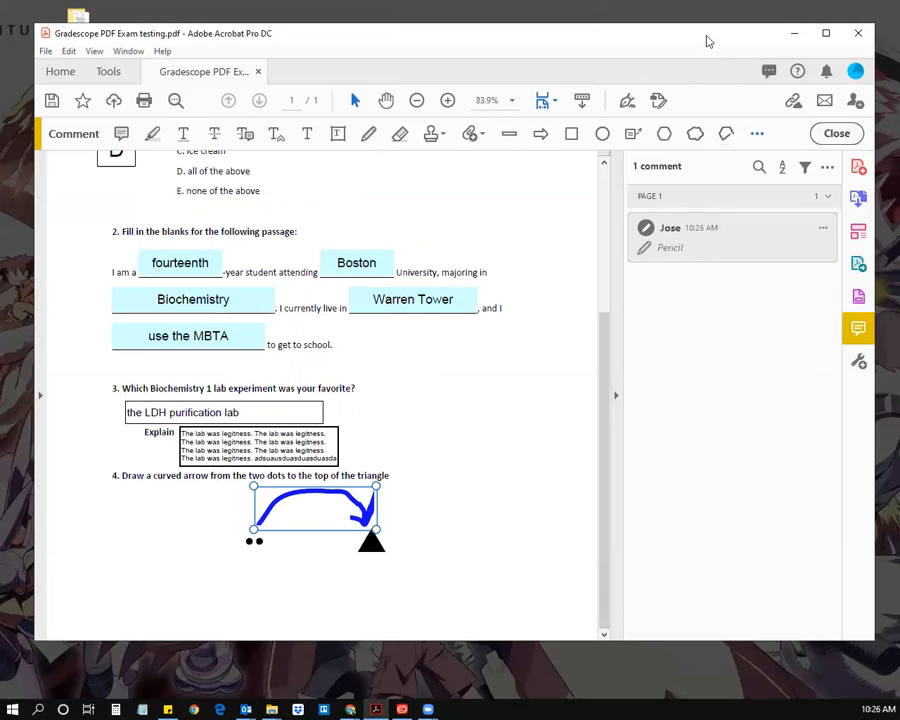
click(757, 135)
click(765, 234)
Step: Lower the line thickness slider to thin the blue arrow to 3 pt
drag(464, 44, 442, 45)
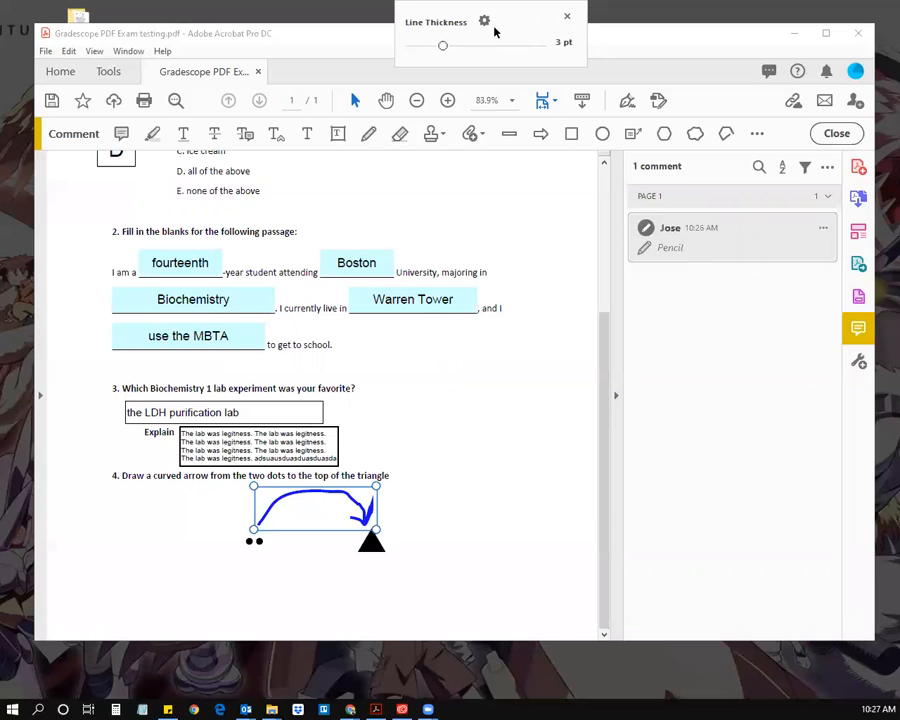
click(488, 24)
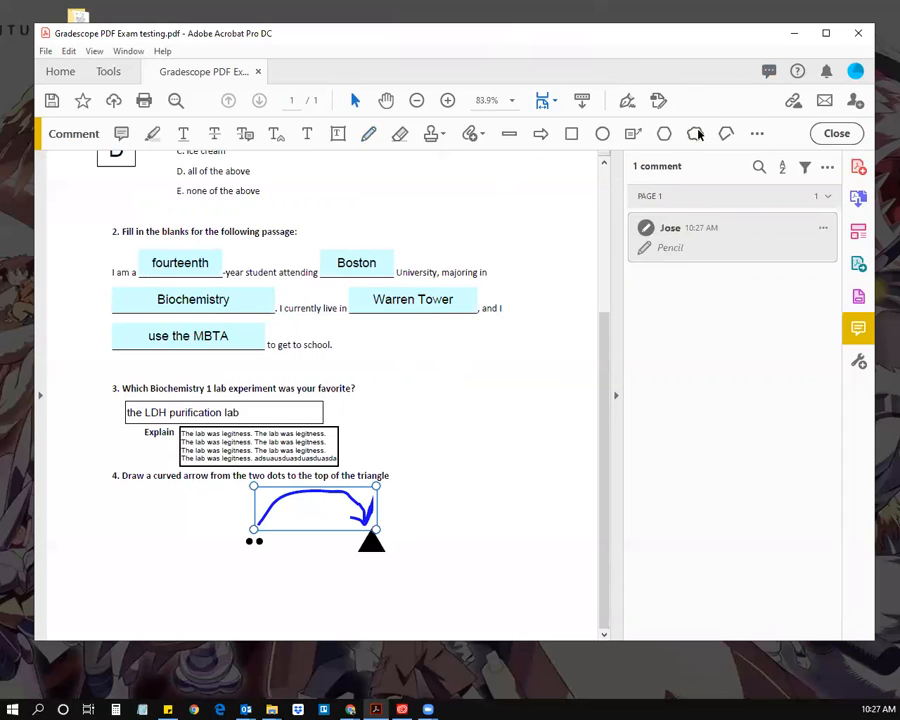
click(758, 134)
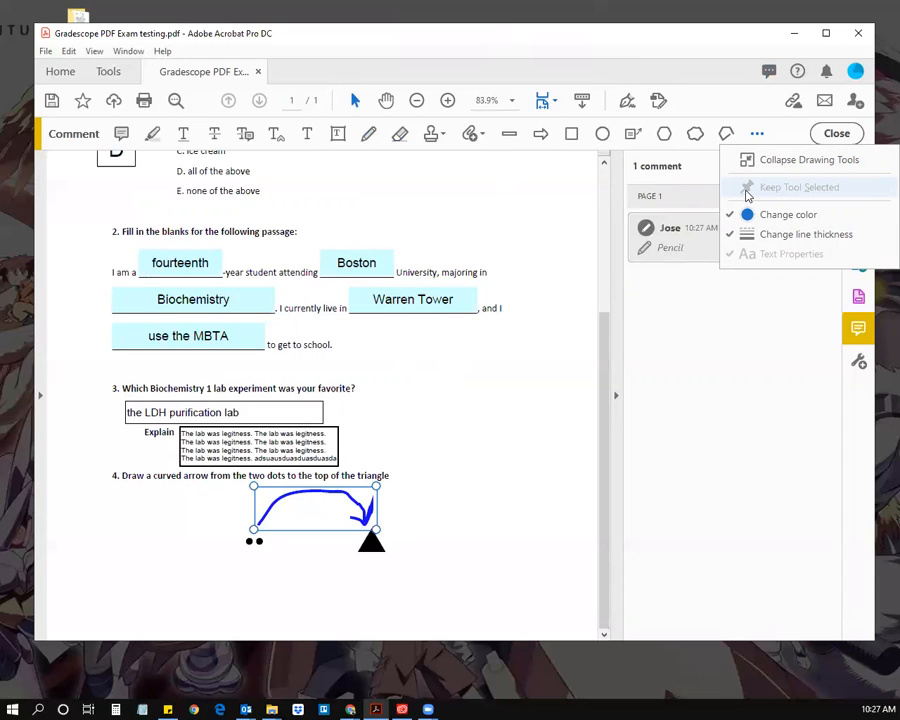
Step: Turn on Keep Tool Selected and sketch freehand arrows beside question 3
click(669, 41)
click(368, 139)
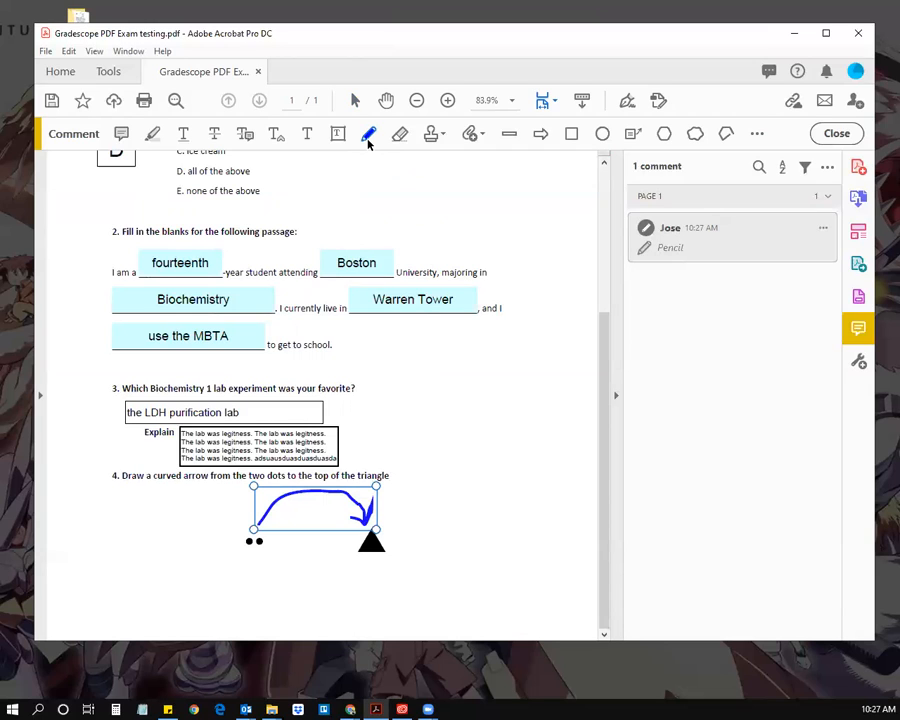
click(757, 133)
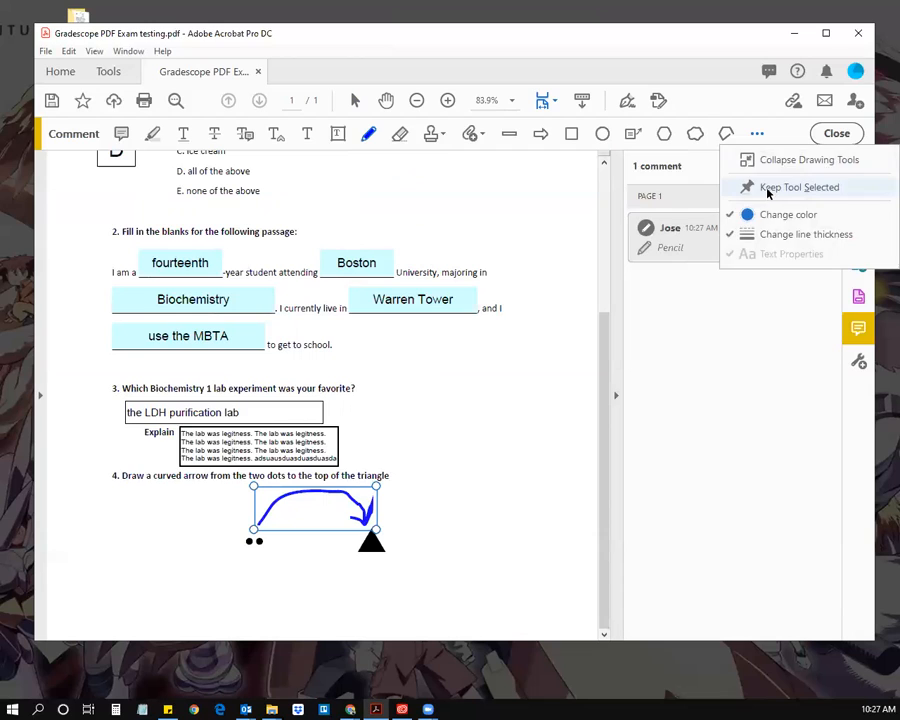
click(769, 188)
mouse_move(401, 410)
mouse_down()
mouse_move(418, 346)
mouse_move(434, 446)
mouse_move(450, 425)
mouse_up()
drag(480, 365, 485, 439)
mouse_move(474, 376)
mouse_down()
mouse_move(480, 360)
mouse_move(531, 409)
mouse_move(537, 390)
mouse_up()
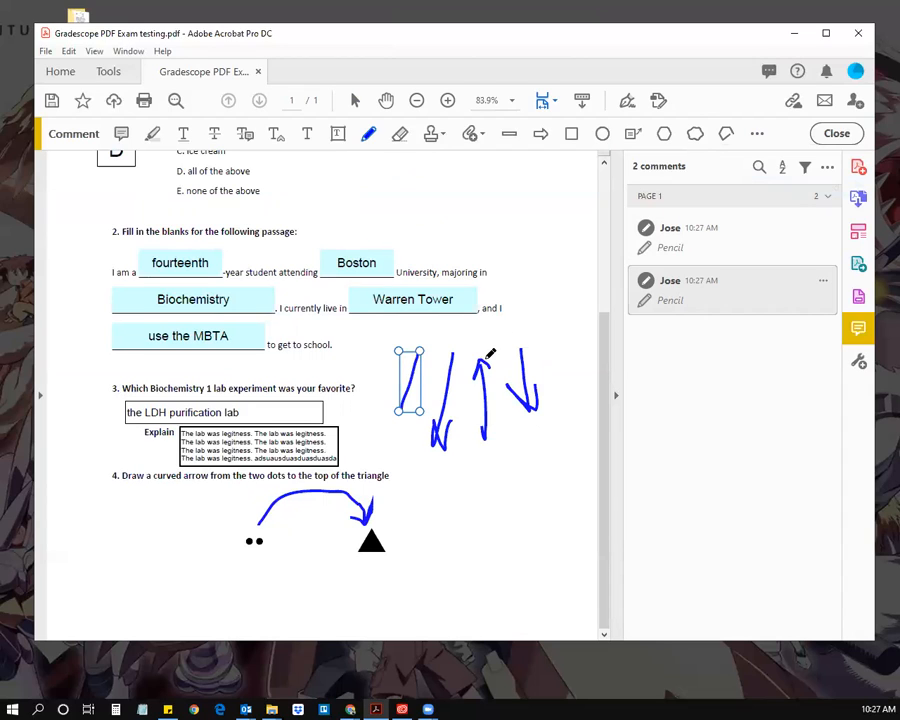
Step: Delete the stray freehand arrows' Pencil comment beside question 3
click(367, 141)
click(722, 234)
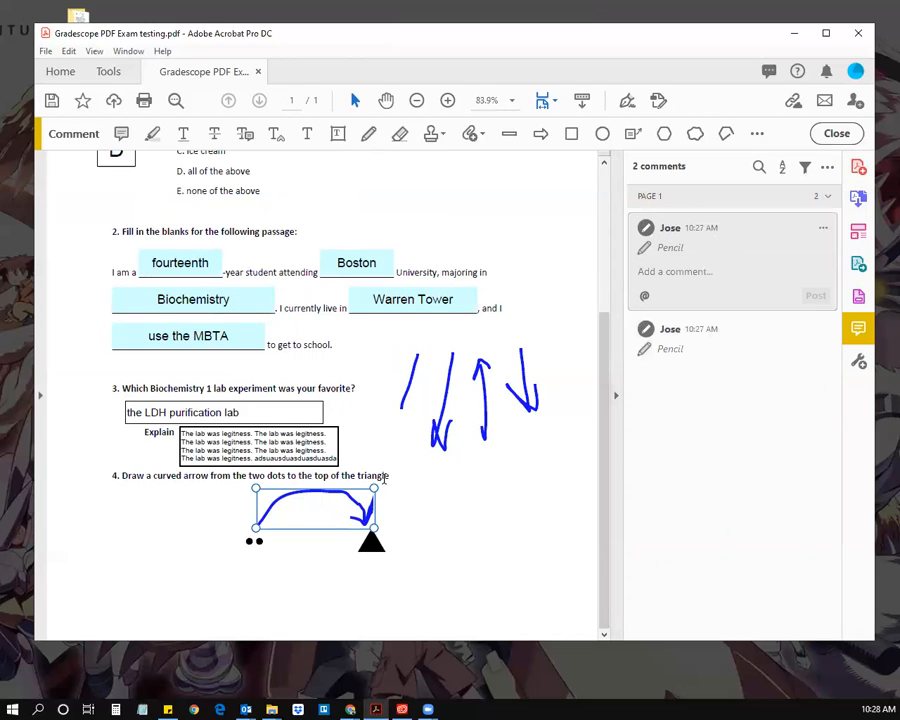
click(726, 339)
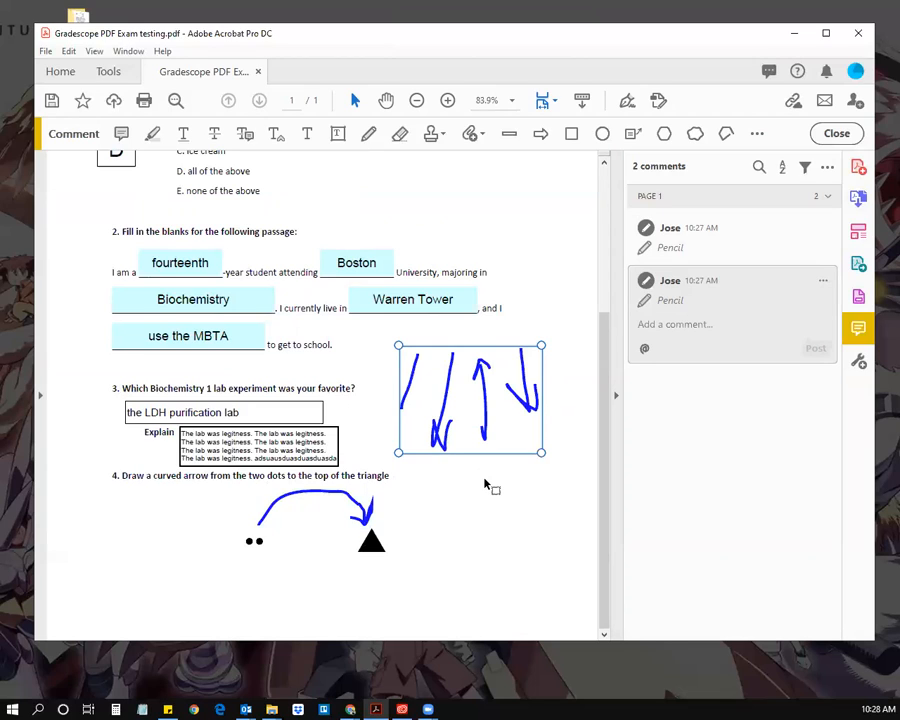
key(Delete)
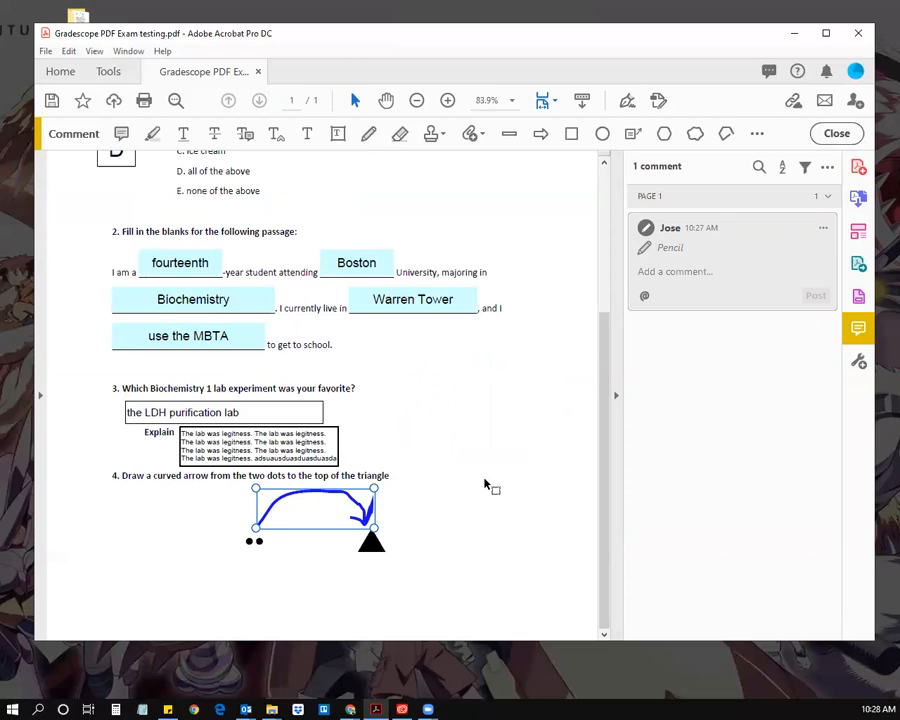
Step: Replace question 4's upper arrow with a lower blue curve from the triangle to the dots
key(Delete)
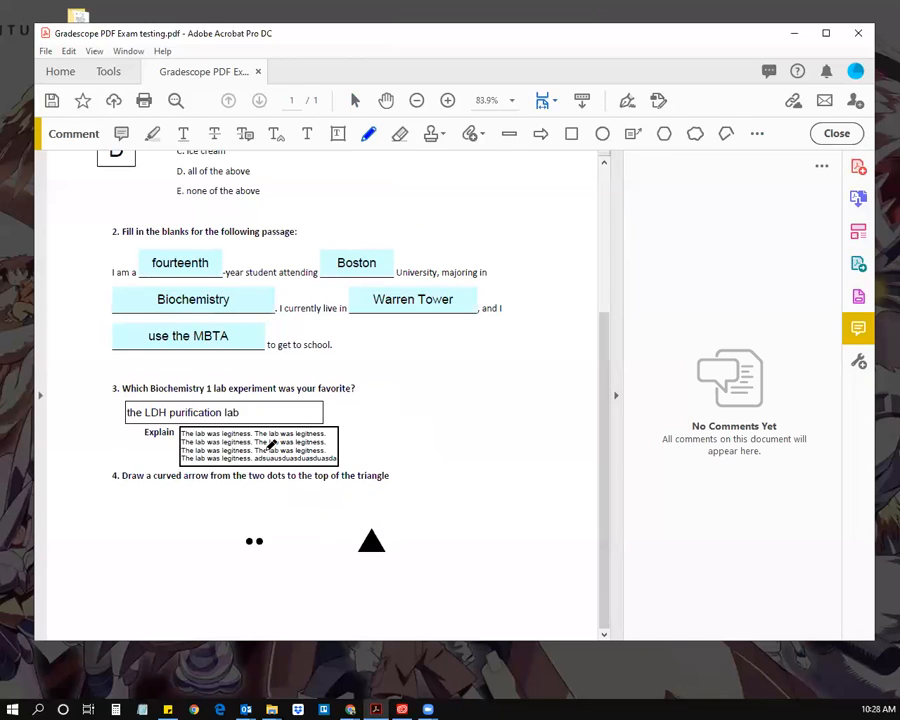
mouse_move(261, 523)
mouse_down()
mouse_move(372, 507)
mouse_move(363, 513)
mouse_up()
click(368, 135)
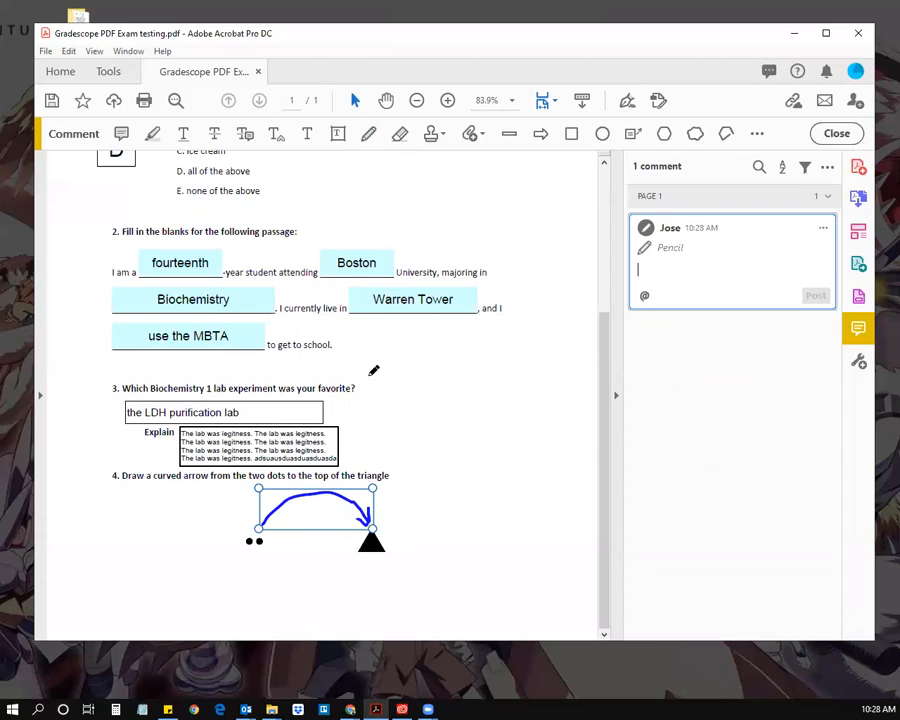
mouse_move(375, 567)
mouse_down()
mouse_move(275, 563)
mouse_move(261, 546)
mouse_move(259, 556)
mouse_move(278, 551)
mouse_up()
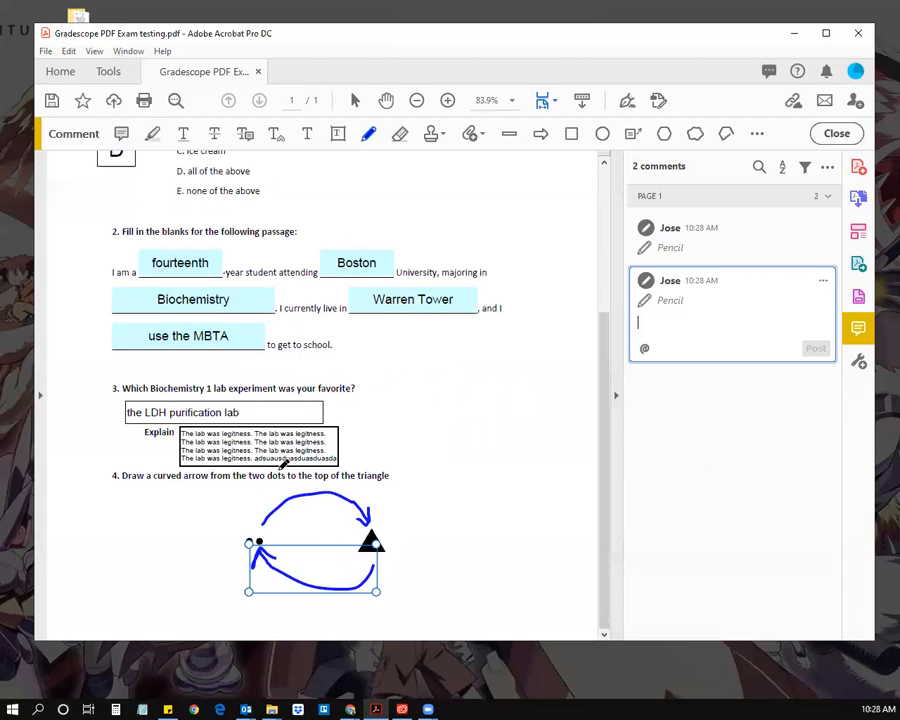
click(696, 240)
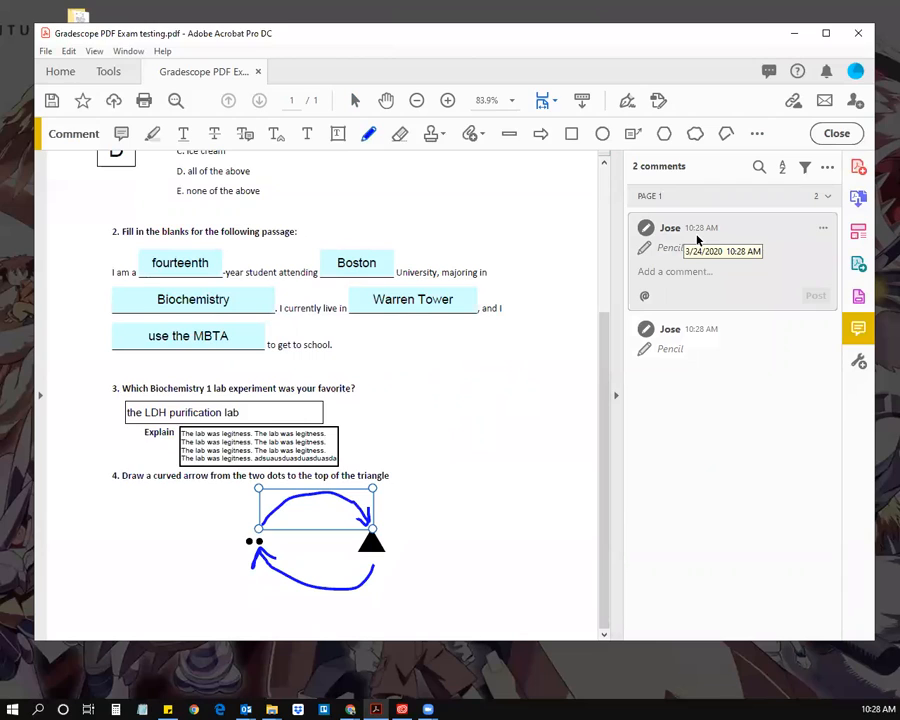
key(Delete)
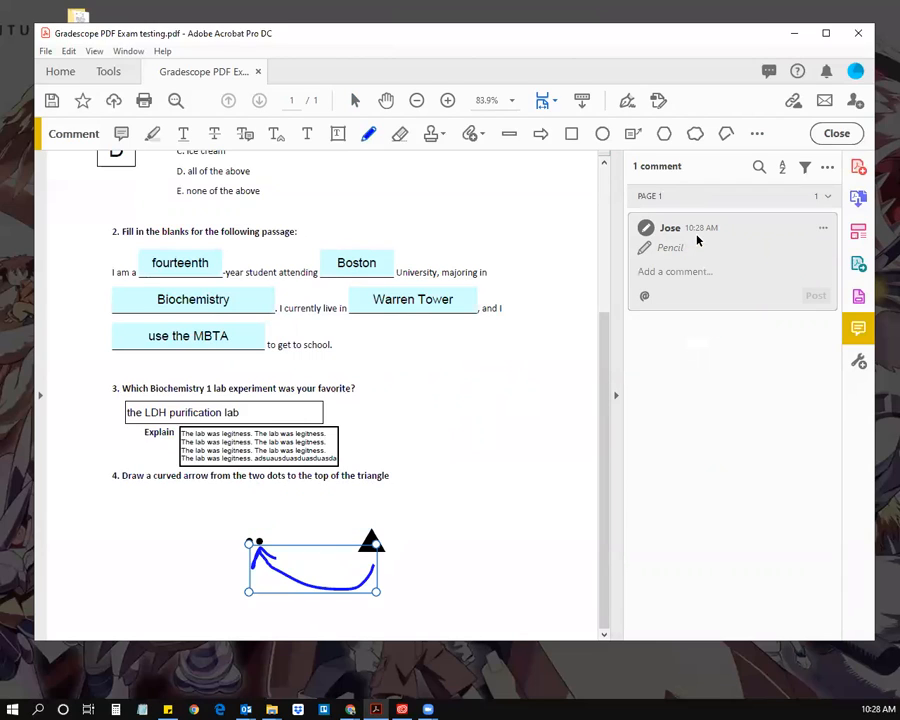
Step: Draw extra large freehand loops sweeping around questions 2 and 4
mouse_move(375, 512)
mouse_down()
mouse_move(356, 488)
mouse_move(262, 497)
mouse_move(258, 512)
mouse_move(285, 524)
mouse_up()
mouse_move(398, 504)
mouse_down()
mouse_move(458, 418)
mouse_move(482, 456)
mouse_up()
mouse_move(497, 387)
mouse_down()
mouse_move(513, 294)
mouse_move(500, 293)
mouse_move(515, 293)
mouse_move(496, 206)
mouse_move(366, 271)
mouse_move(354, 249)
mouse_move(177, 296)
mouse_move(93, 398)
mouse_move(110, 376)
mouse_up()
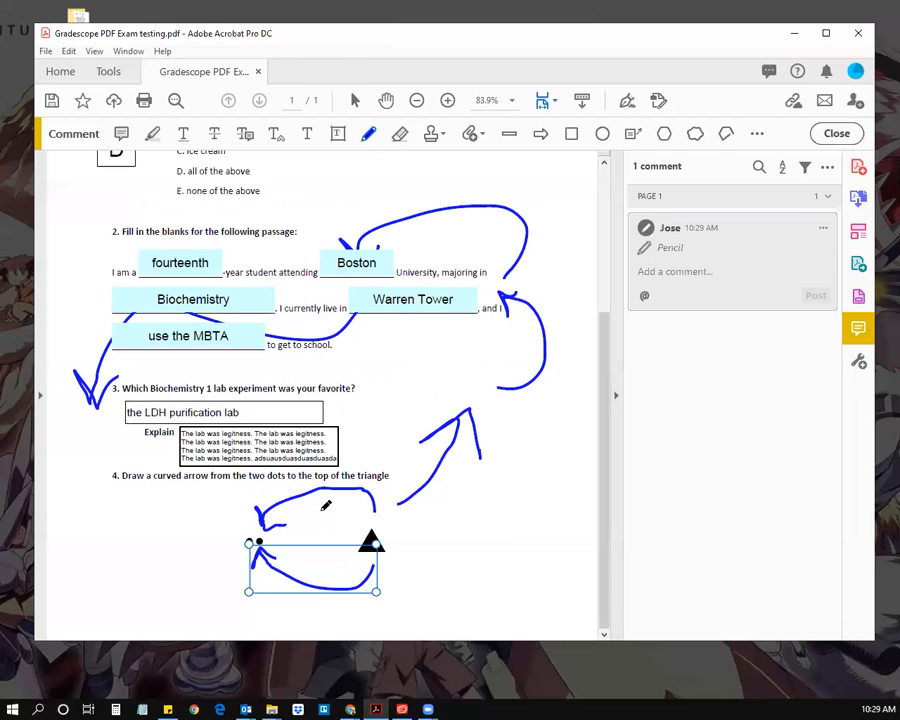
Step: Delete the whole scribbled pencil drawing
click(370, 139)
click(518, 299)
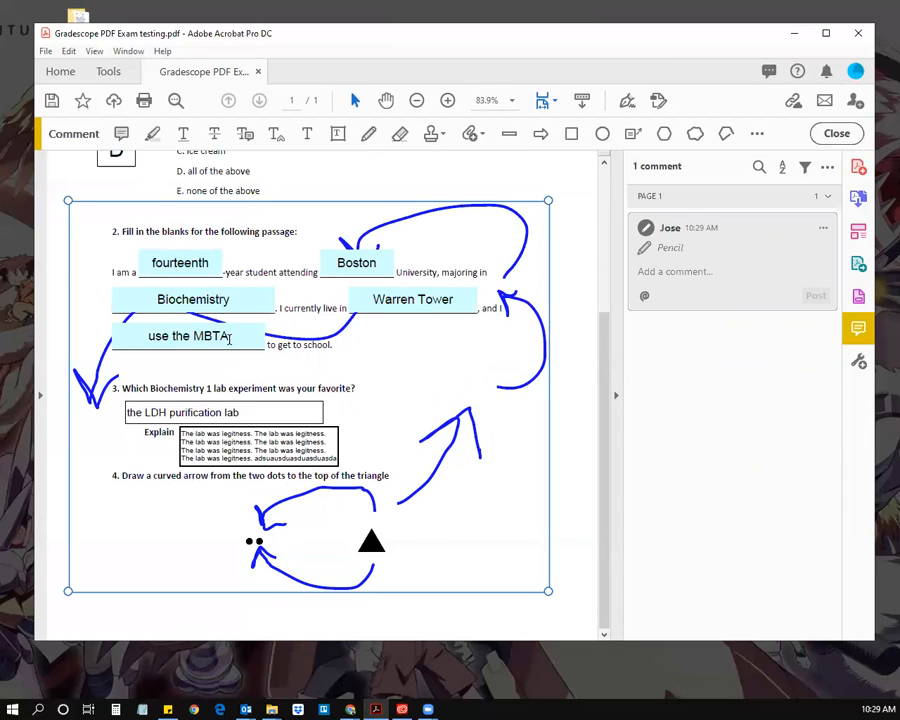
key(Delete)
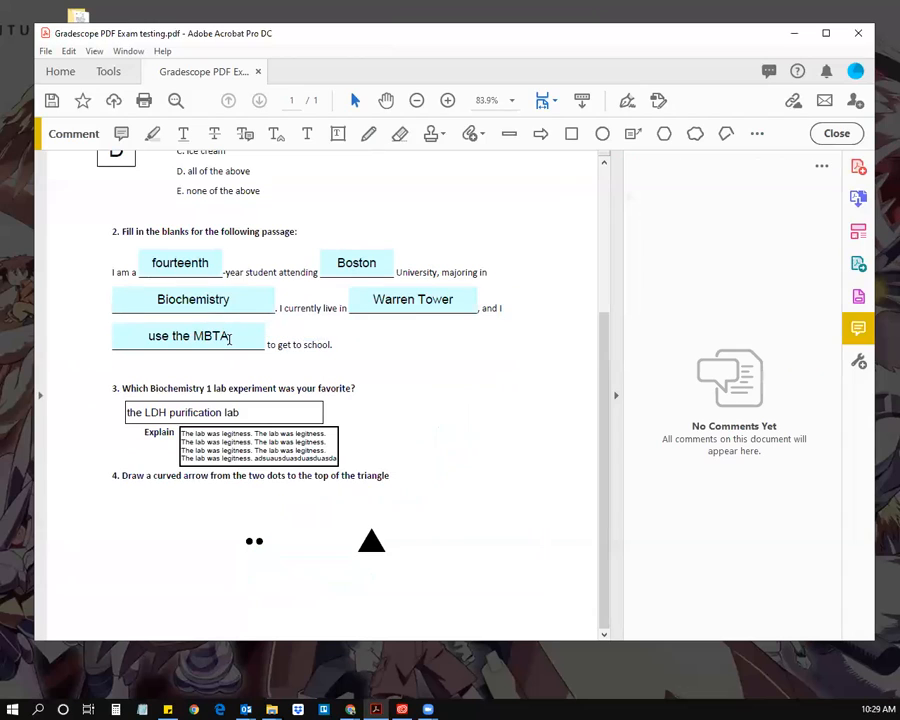
Step: Draw an over-the-top arrow from the dots to the triangle and a return curve beneath
click(367, 136)
mouse_move(258, 527)
mouse_down()
mouse_move(277, 498)
mouse_move(354, 519)
mouse_up()
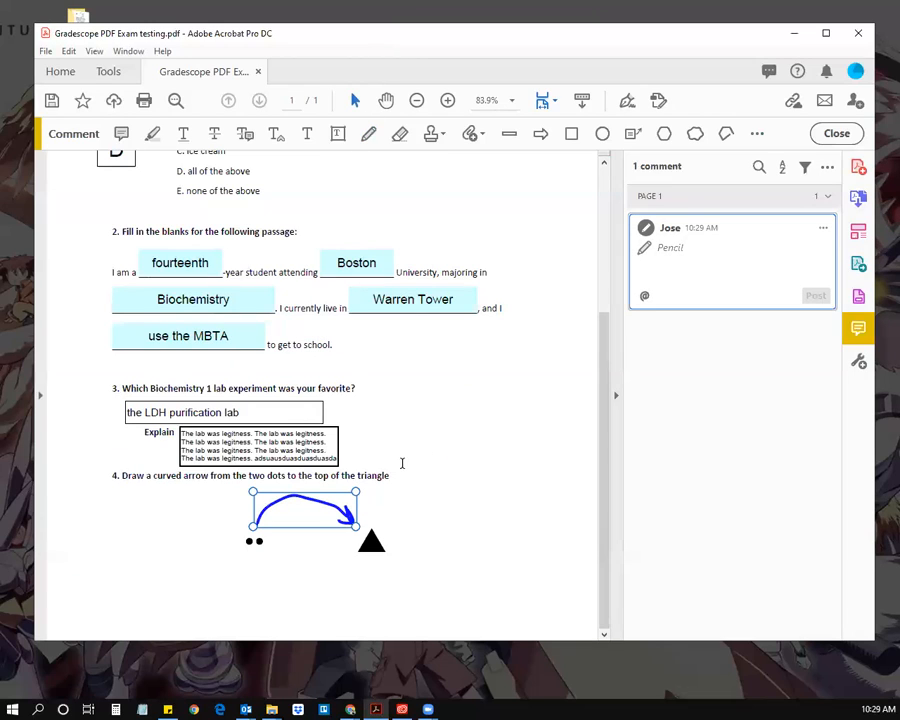
click(758, 133)
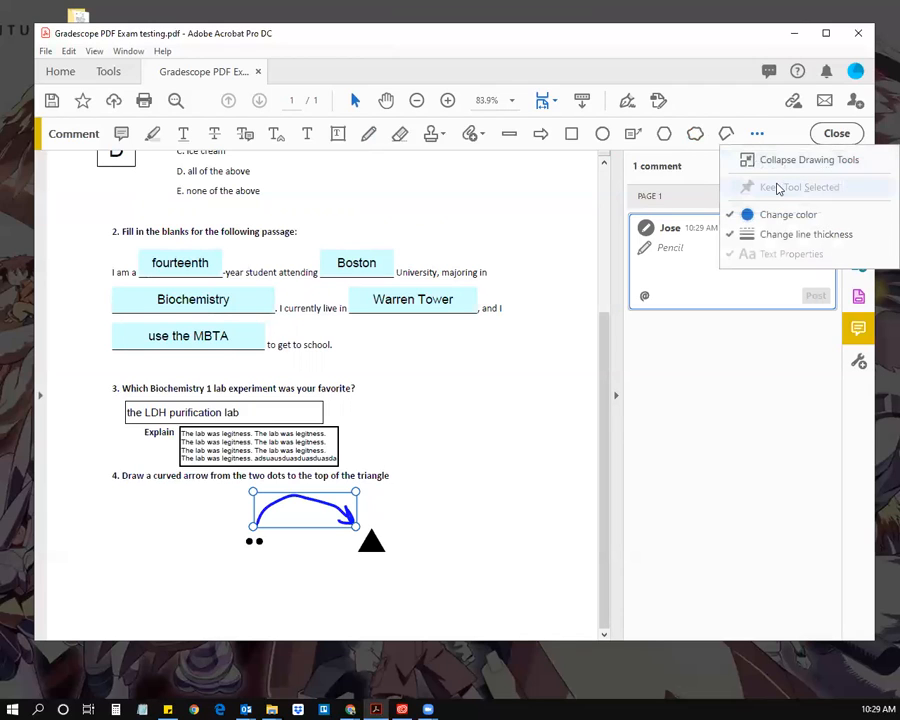
click(377, 45)
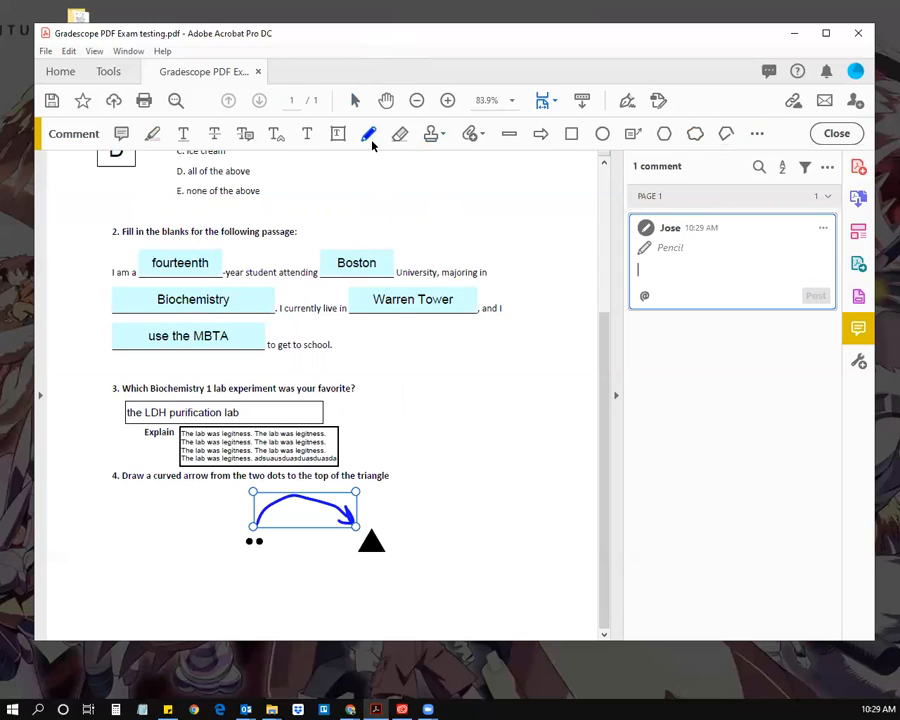
click(754, 135)
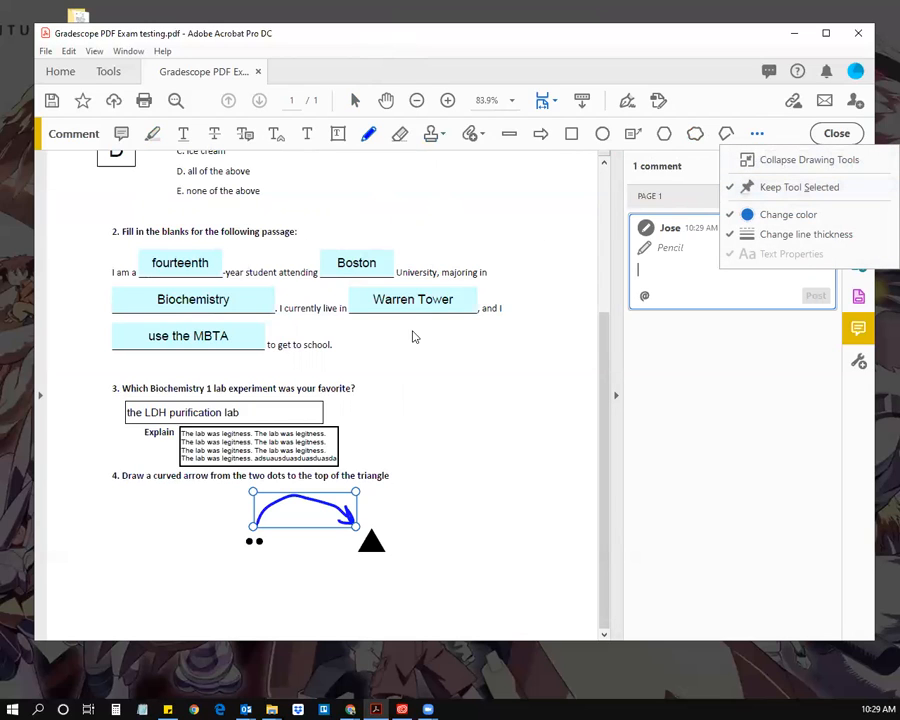
click(368, 137)
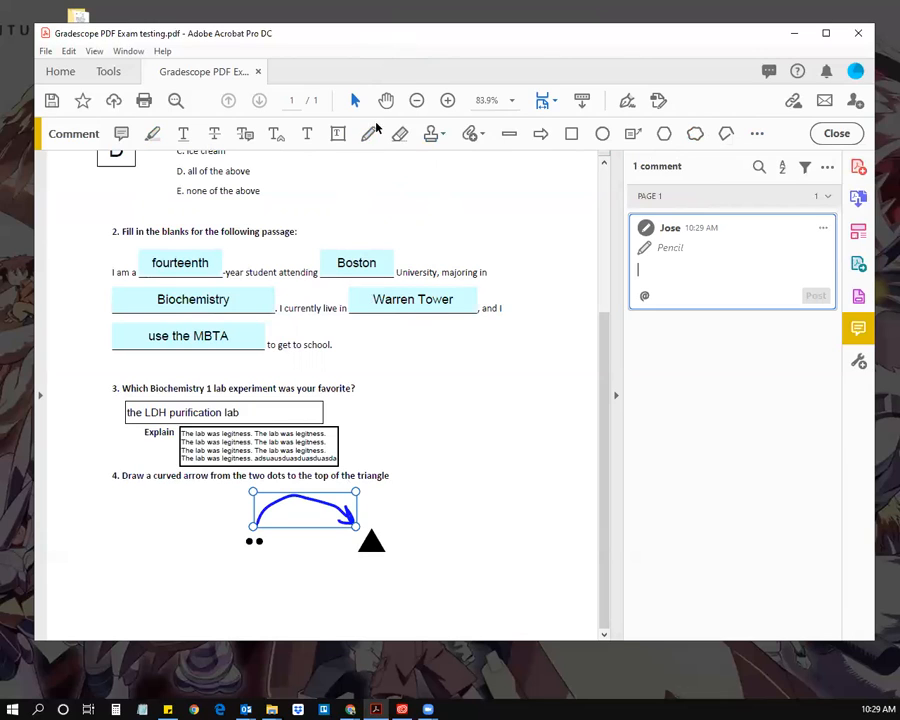
mouse_move(375, 566)
mouse_down()
mouse_move(345, 584)
mouse_move(272, 551)
mouse_move(265, 564)
mouse_move(265, 552)
mouse_move(286, 560)
mouse_up()
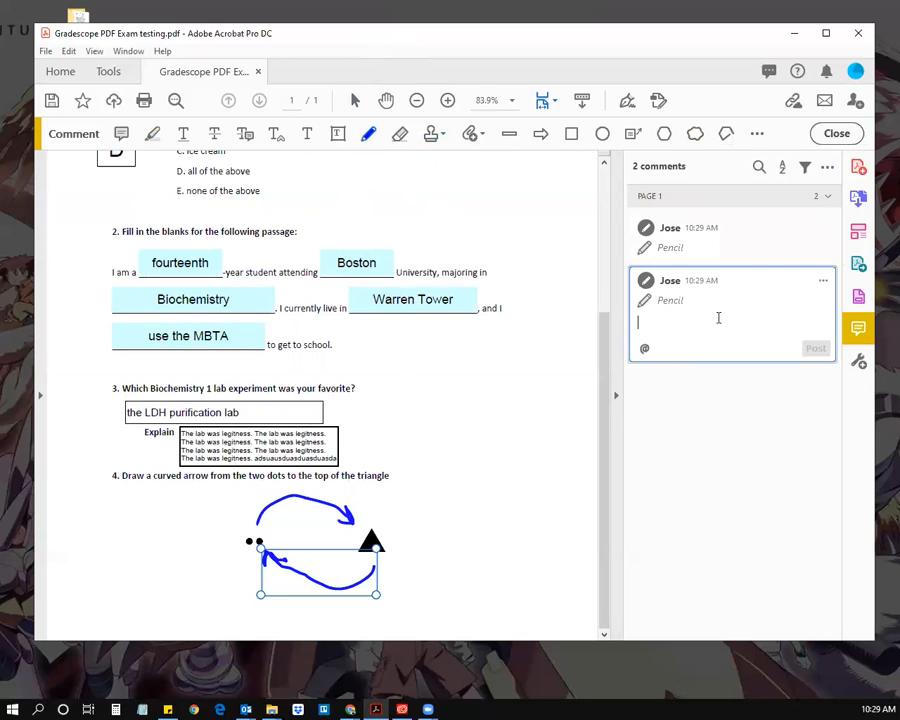
Step: Check the upper and lower arrow comments and turn off Keep Tool Selected
click(676, 244)
click(702, 334)
click(698, 250)
click(664, 334)
click(690, 242)
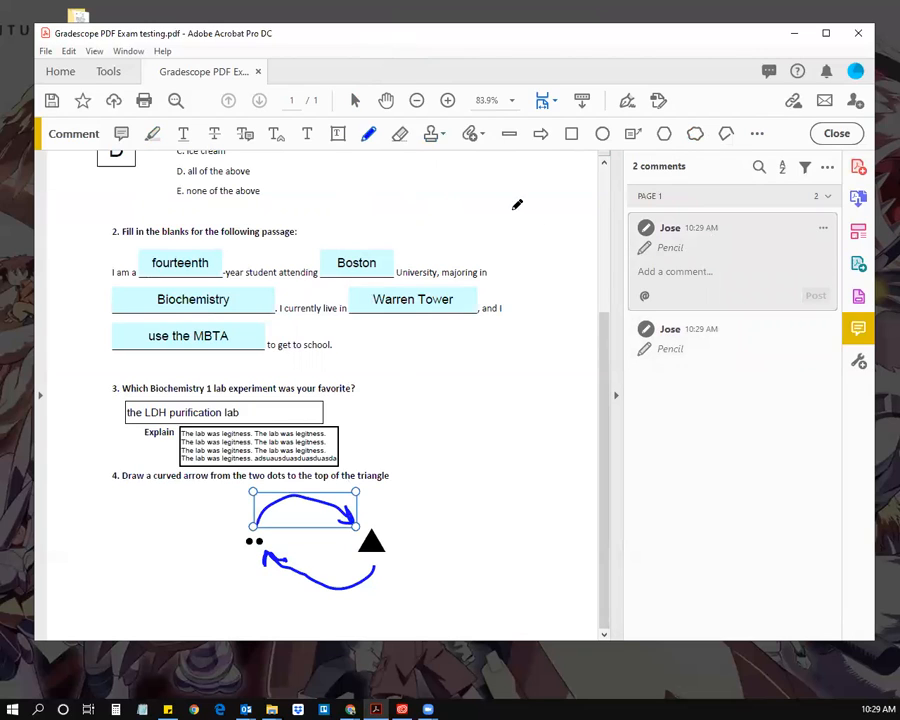
click(757, 134)
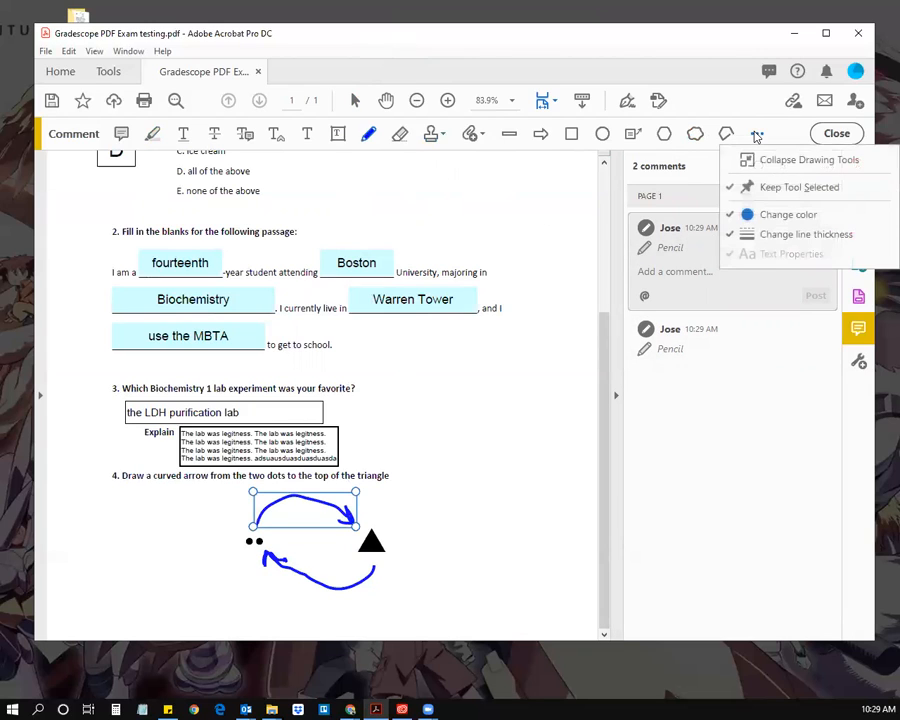
click(767, 188)
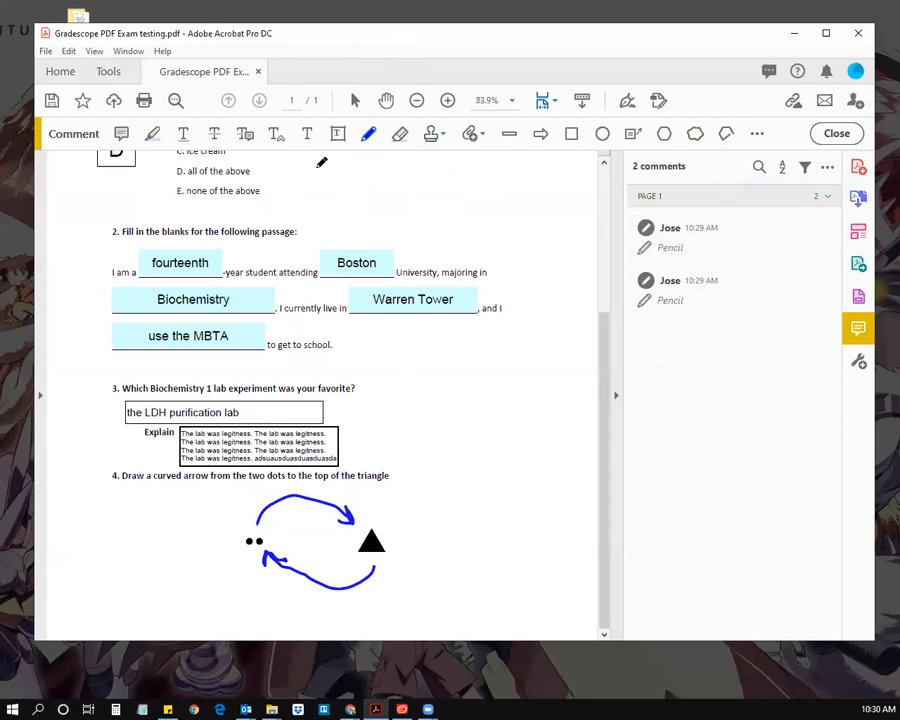
Step: Draw several test down-arrows beside question 3
mouse_move(402, 362)
mouse_down()
mouse_move(428, 426)
mouse_move(434, 390)
mouse_up()
click(369, 140)
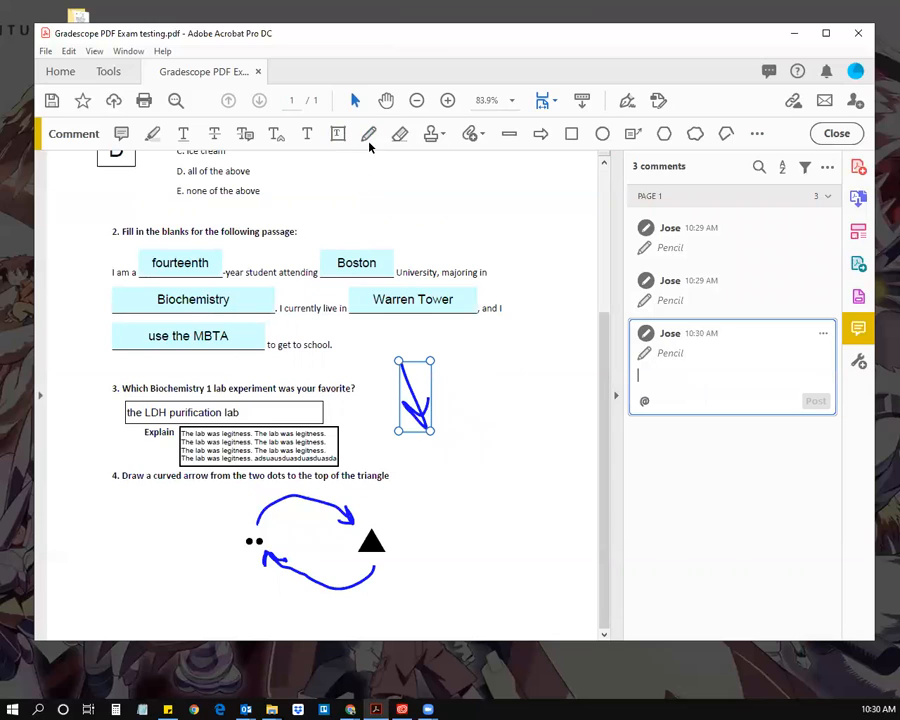
click(370, 132)
mouse_move(453, 361)
mouse_down()
mouse_move(461, 416)
mouse_move(477, 391)
mouse_up()
mouse_move(493, 347)
mouse_down()
mouse_move(480, 386)
mouse_move(518, 378)
mouse_move(523, 404)
mouse_move(541, 376)
mouse_up()
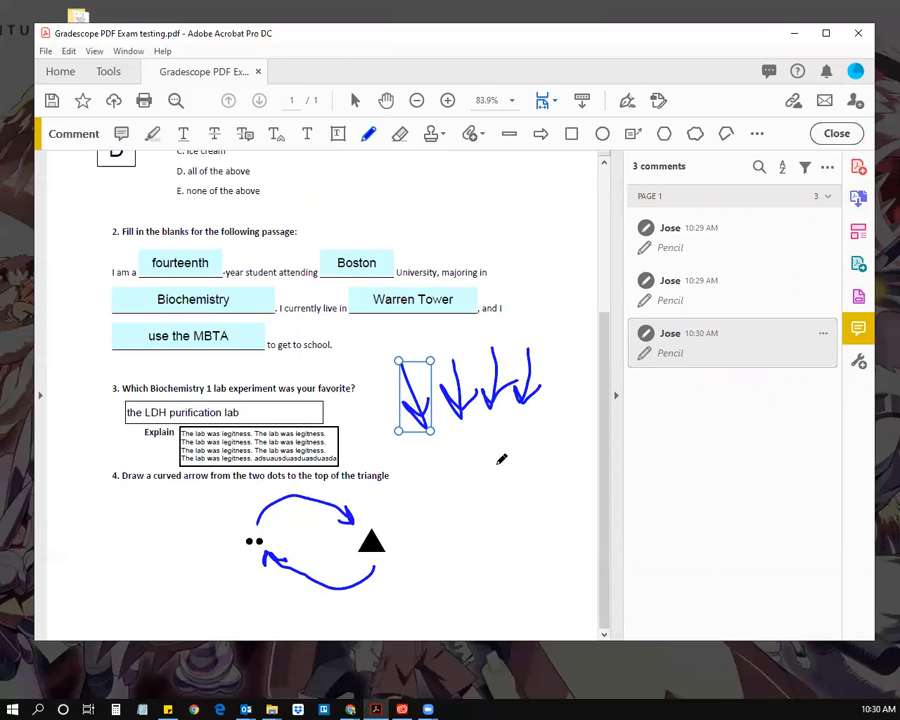
drag(503, 424, 495, 484)
drag(486, 459, 507, 456)
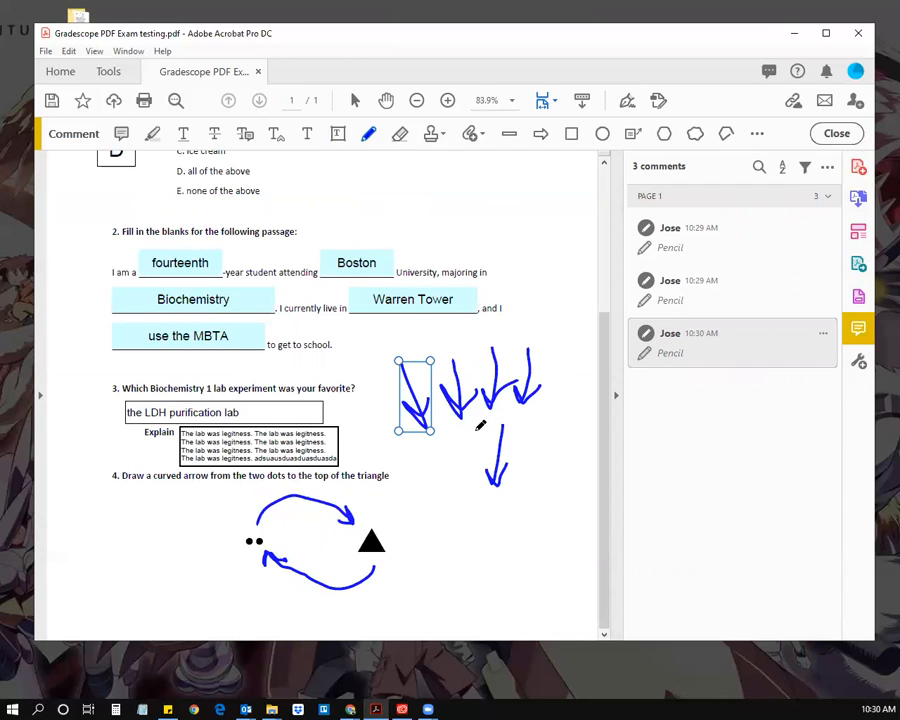
Step: Delete the test down-arrows drawing beside question 3
click(374, 135)
click(763, 135)
click(763, 135)
click(370, 135)
click(766, 136)
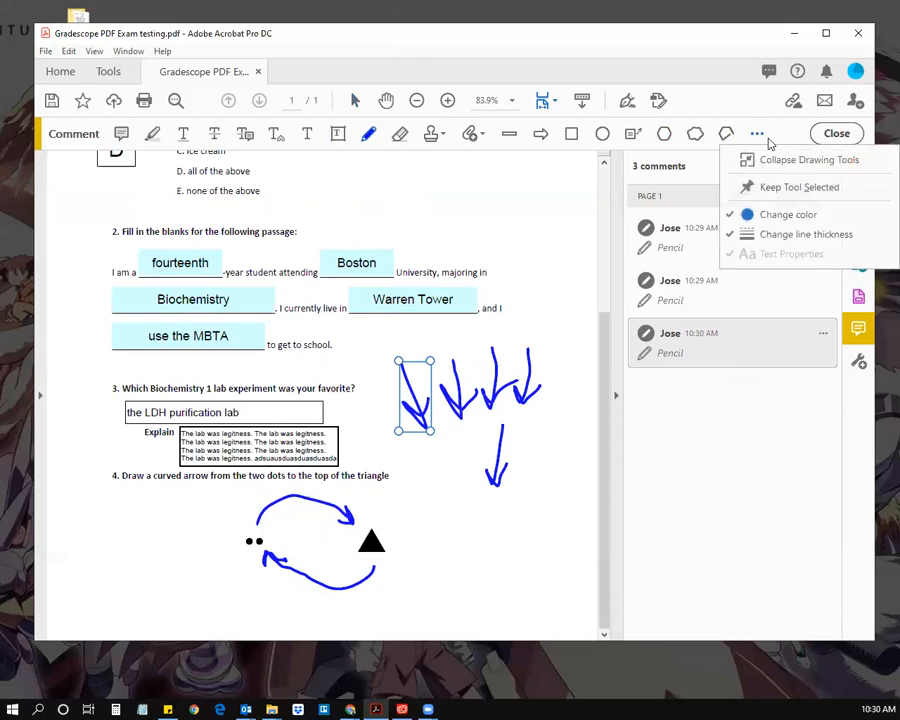
click(372, 135)
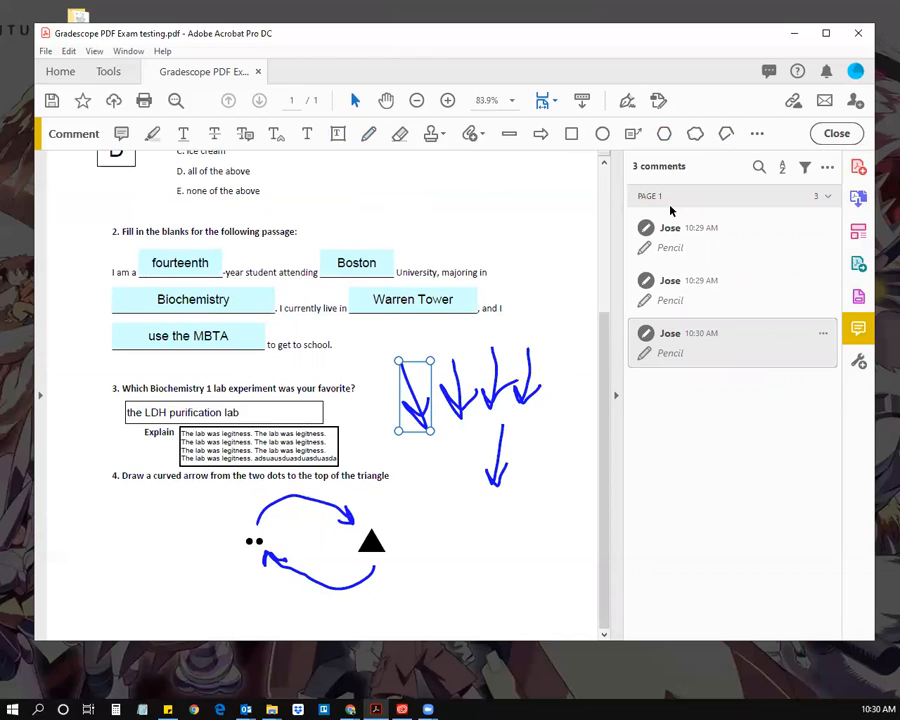
click(757, 138)
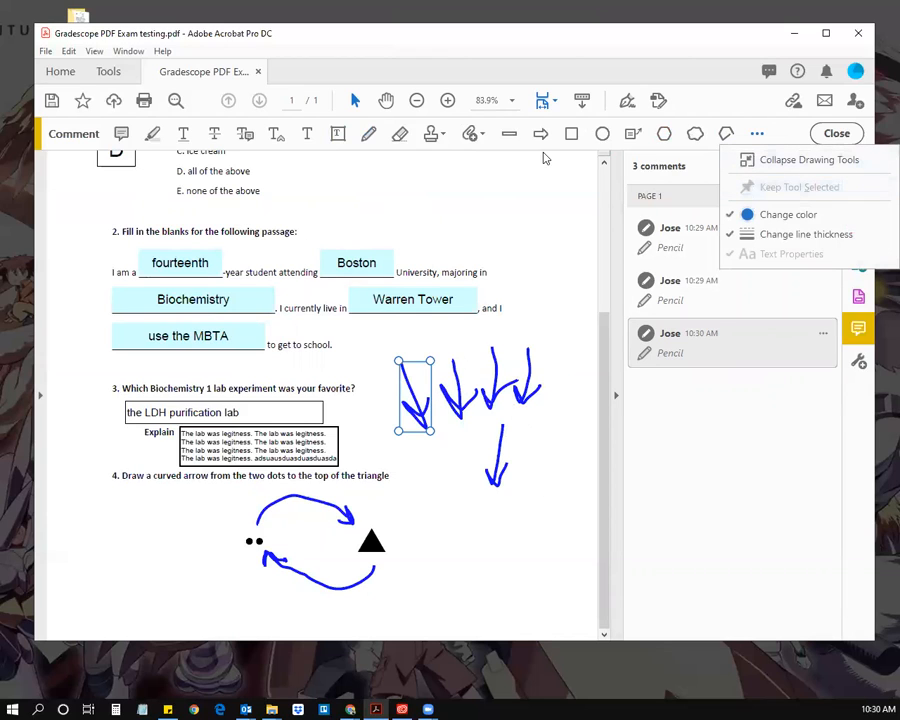
click(371, 40)
click(421, 392)
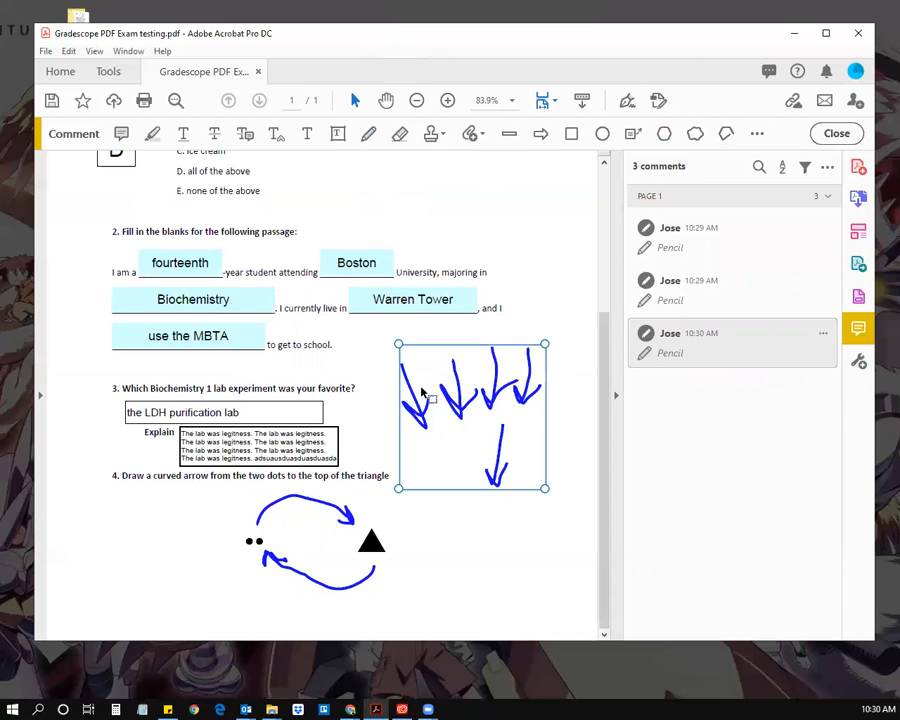
key(Delete)
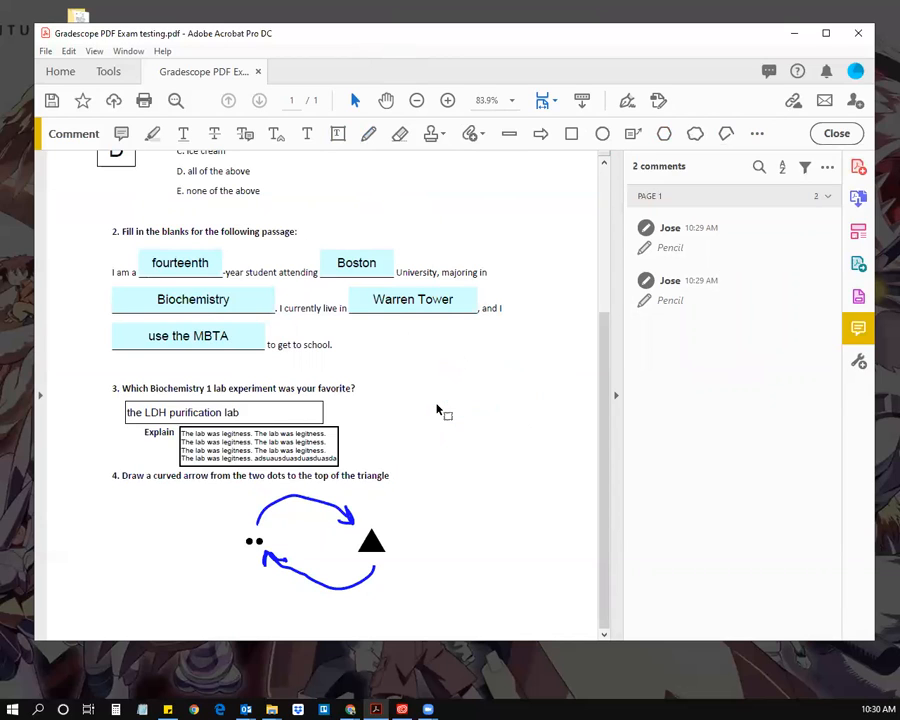
Step: Draw a check mark beside 'University' and review the Pencil comments
mouse_move(438, 223)
mouse_down()
mouse_move(428, 274)
mouse_move(477, 243)
mouse_up()
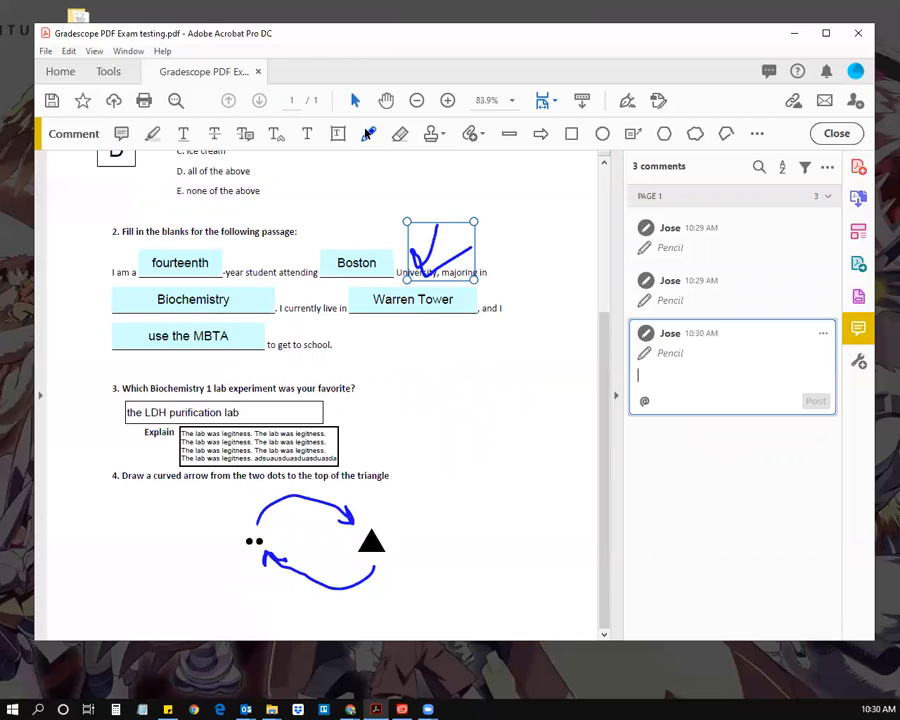
click(697, 282)
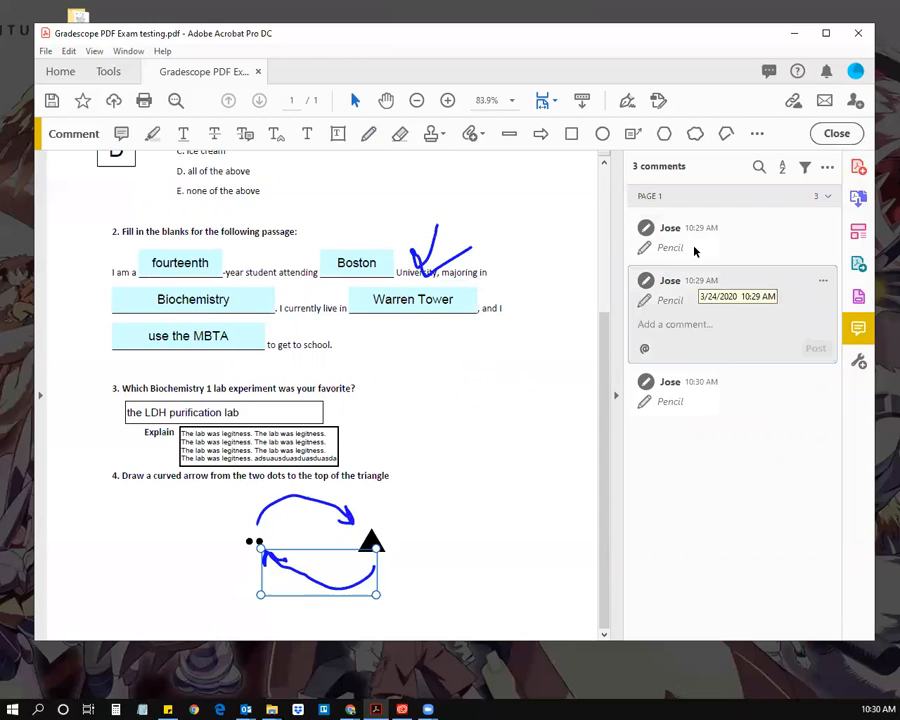
click(697, 245)
click(703, 397)
click(670, 302)
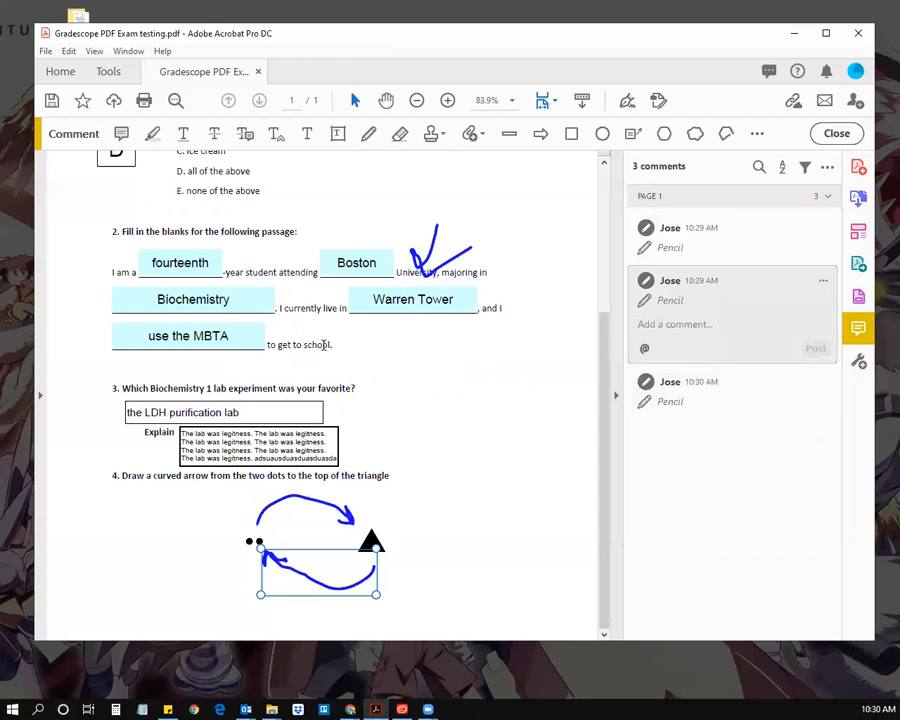
click(108, 231)
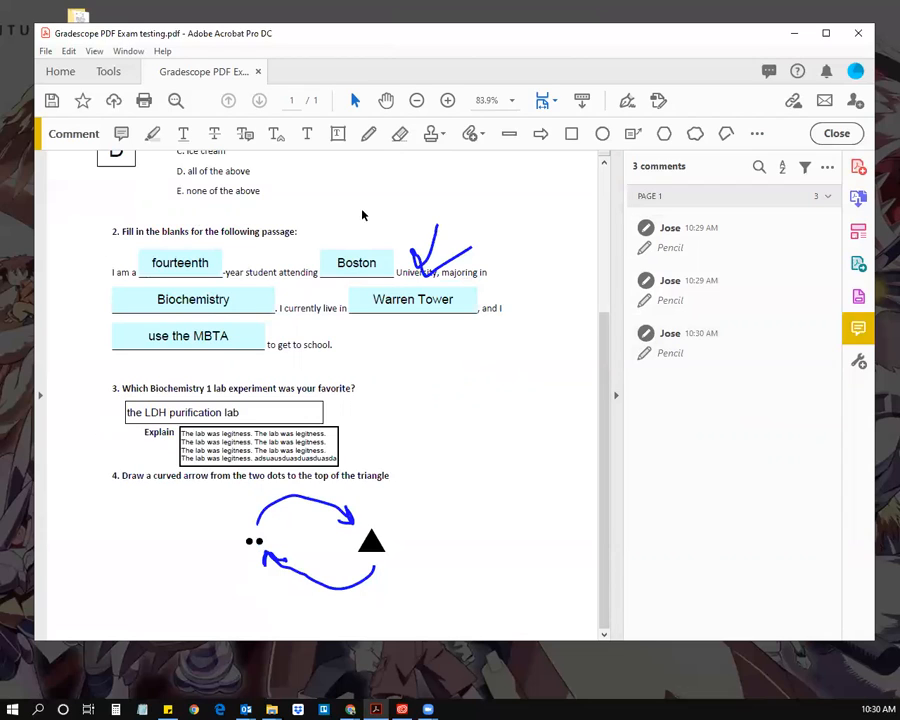
Step: Draw a tall check mark beside the passage and a hooked test stroke by question 3
click(368, 133)
mouse_move(505, 292)
mouse_down()
mouse_move(491, 373)
mouse_move(524, 368)
mouse_up()
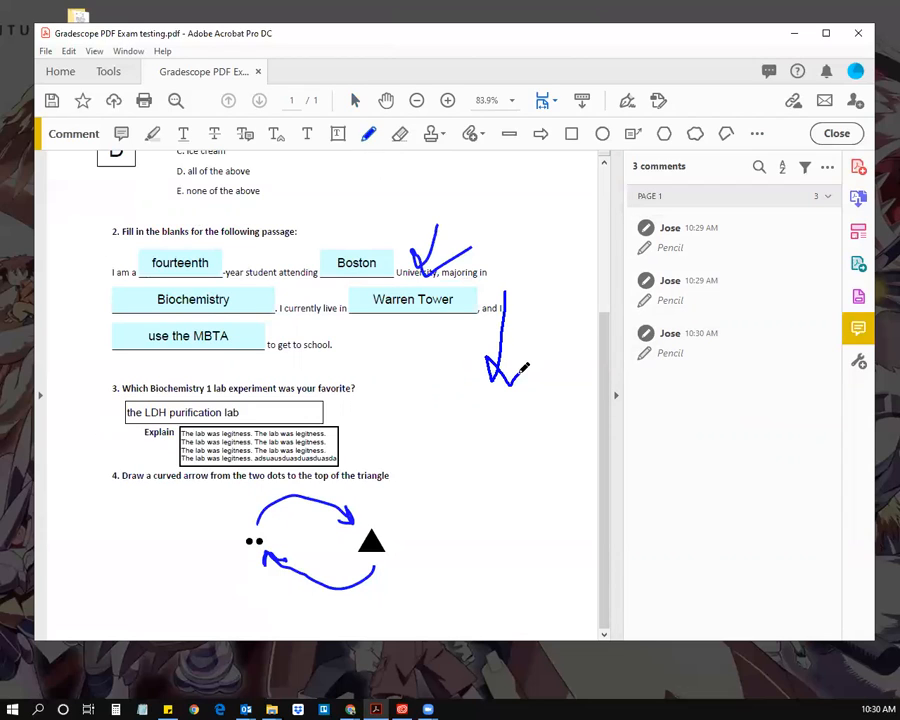
click(695, 358)
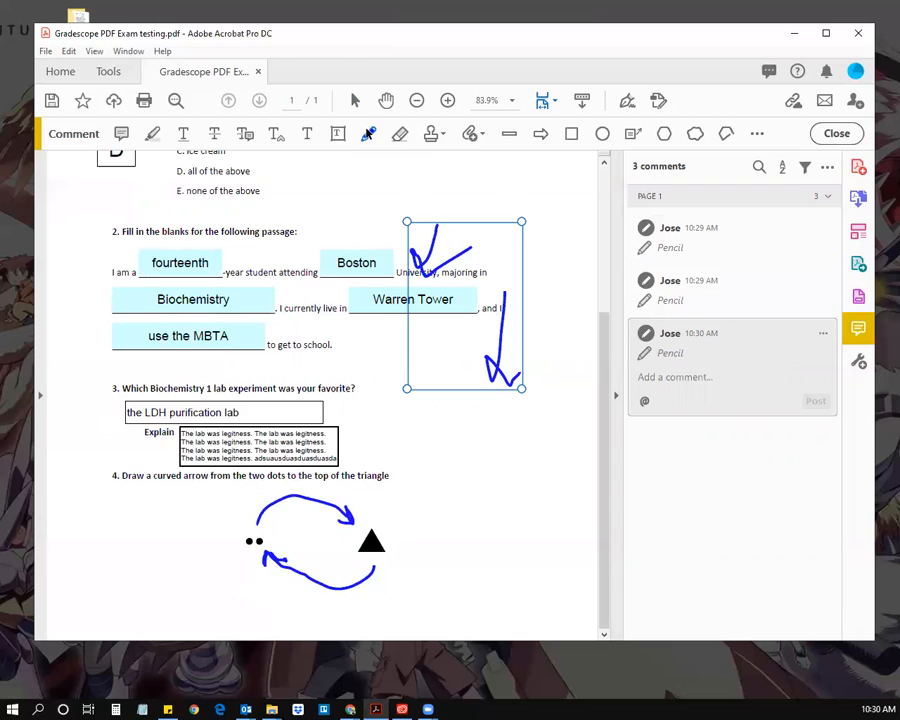
mouse_move(490, 432)
mouse_down()
mouse_move(479, 488)
mouse_move(517, 476)
mouse_up()
click(669, 283)
Step: Add more test arrows, then delete the Pencil drawing holding the four test arrows
drag(416, 373, 418, 440)
drag(396, 415, 441, 393)
click(657, 375)
click(684, 296)
click(654, 390)
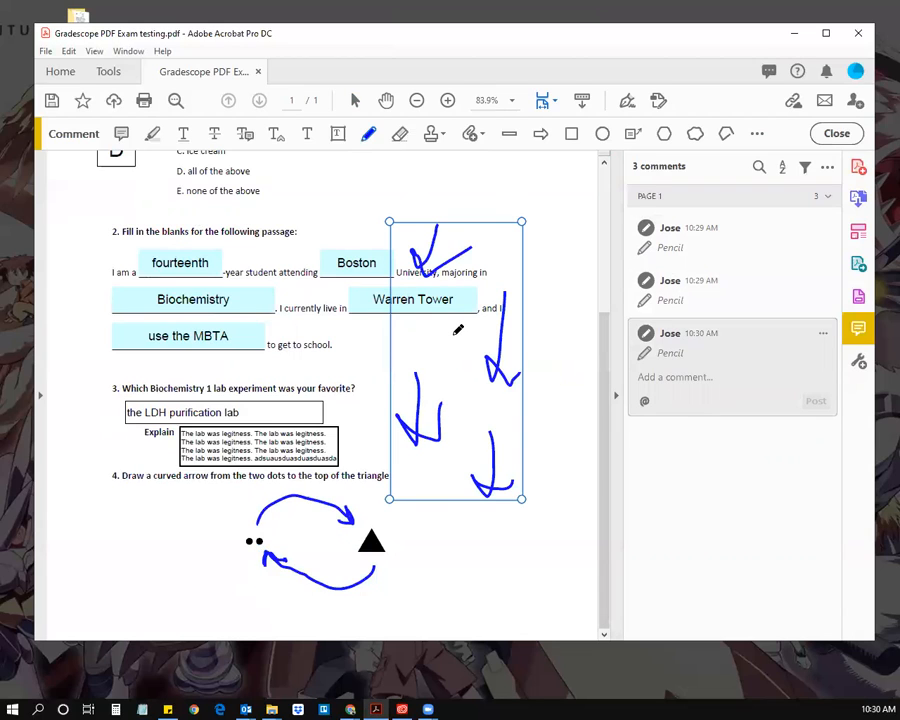
key(Delete)
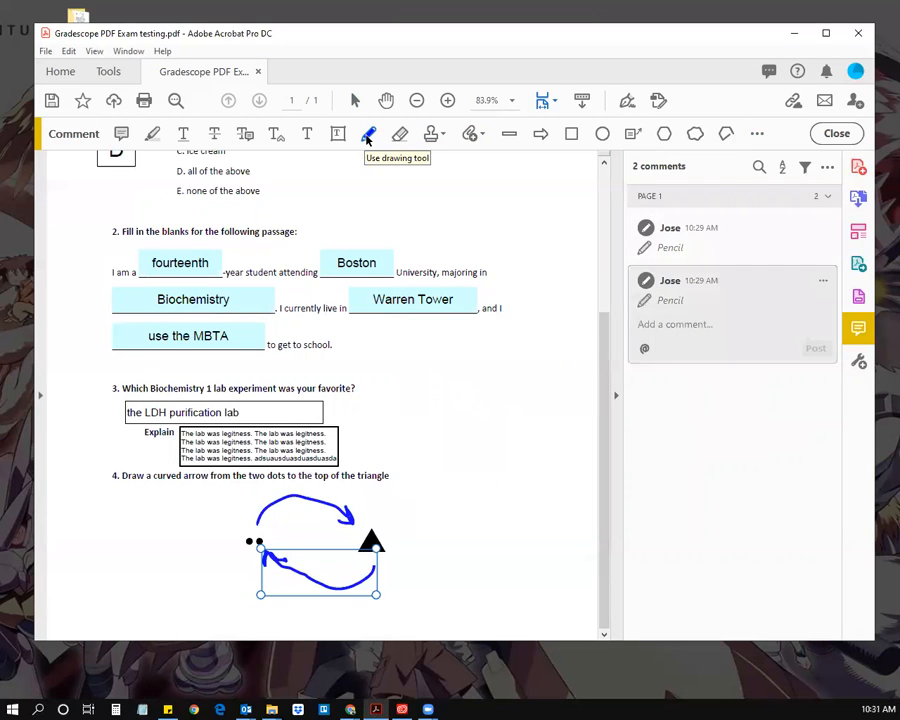
Step: Delete the upper and lower curved pencil arrows from question 4
click(757, 133)
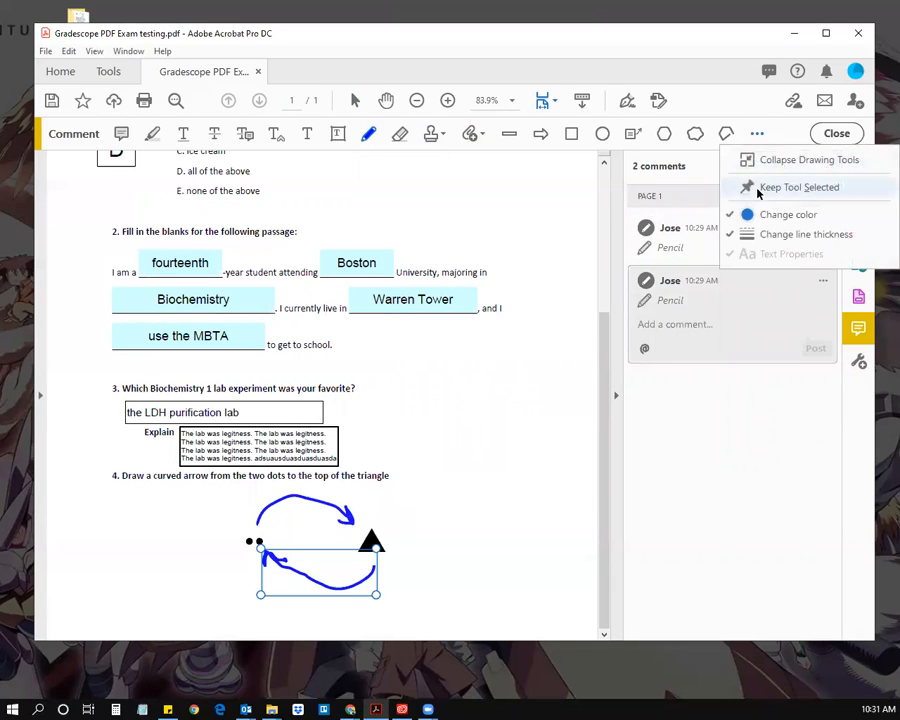
click(790, 187)
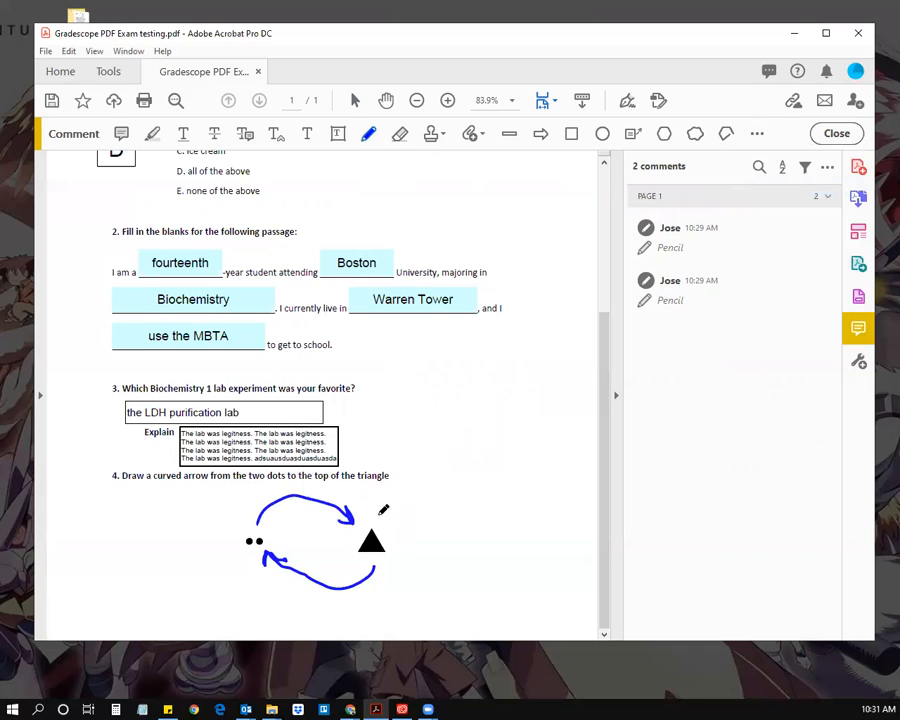
click(713, 285)
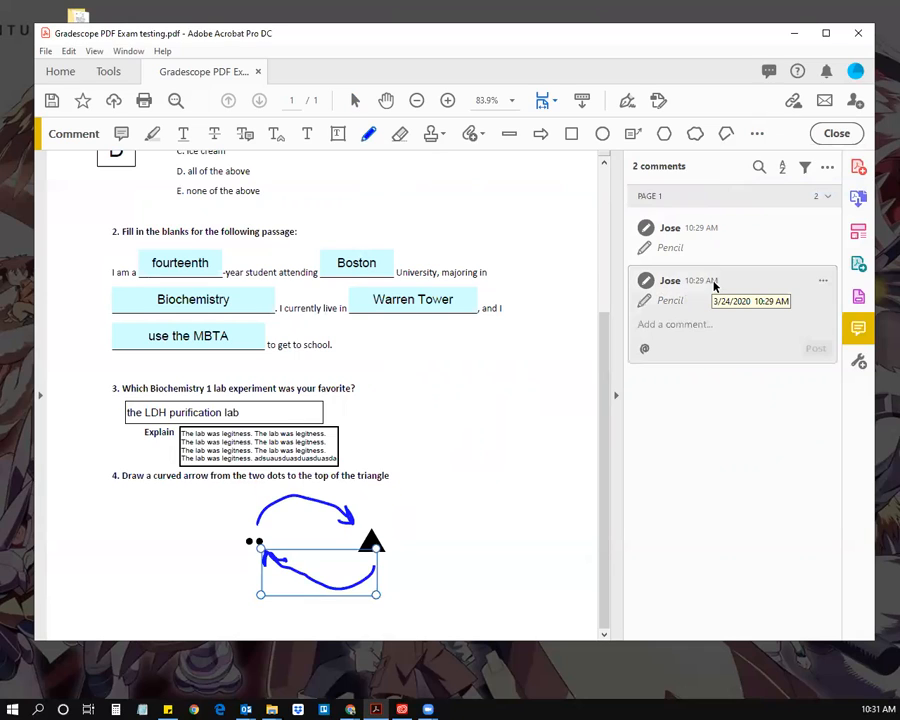
key(Delete)
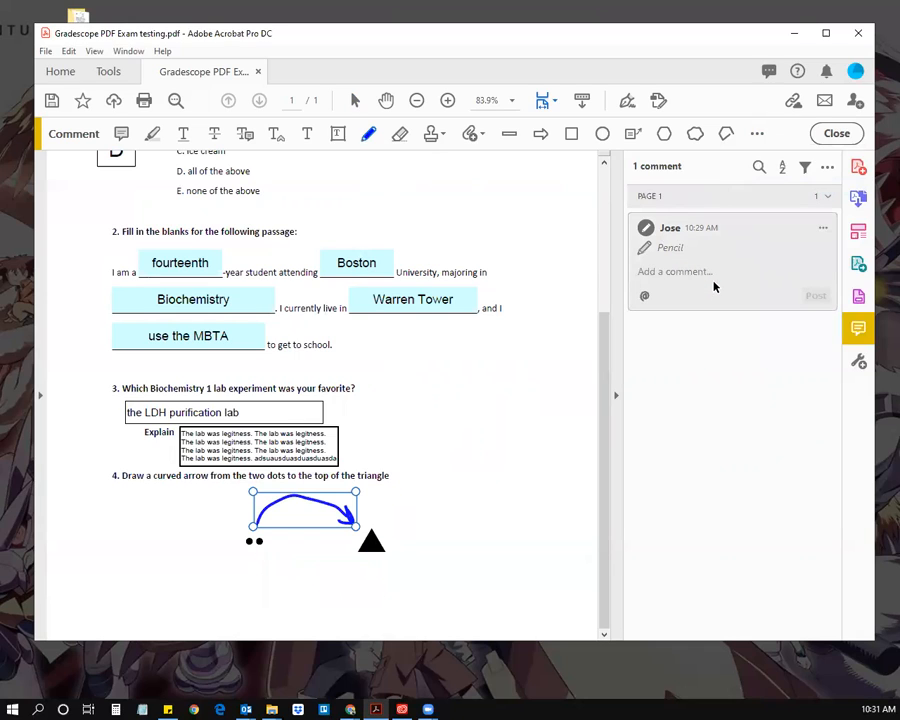
key(Delete)
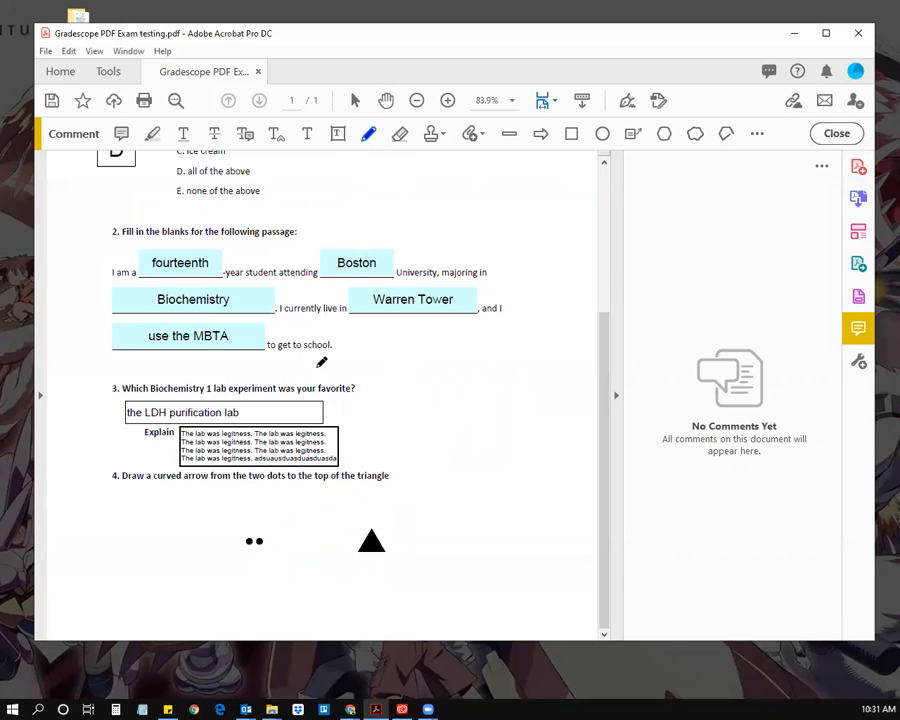
Step: Try blue pencil arrows between the dots and triangle plus a test stroke, then remove them all
mouse_move(258, 520)
mouse_down()
mouse_move(362, 528)
mouse_move(368, 512)
mouse_up()
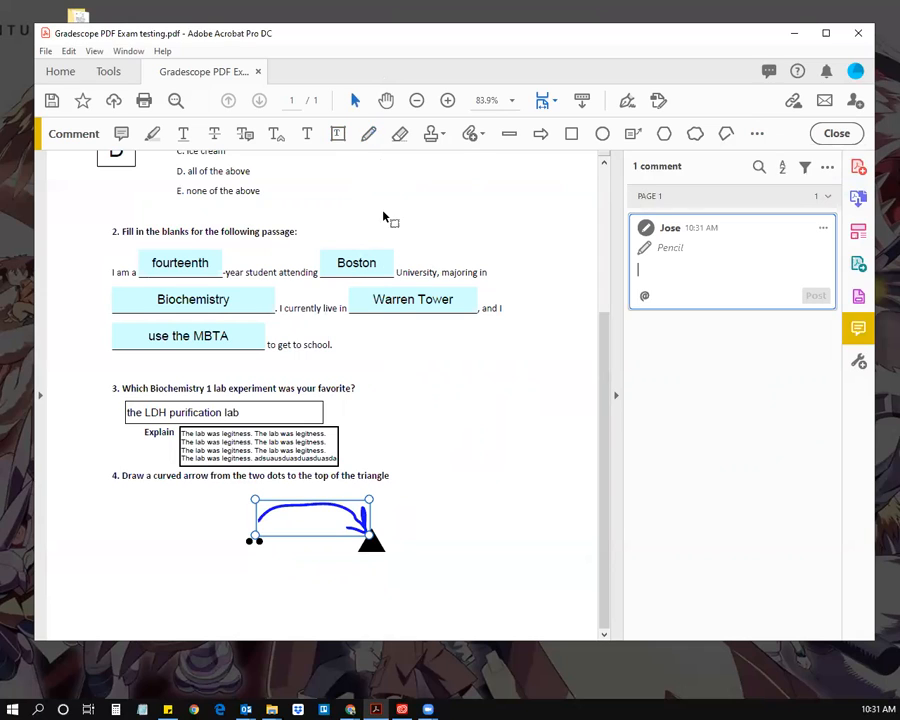
mouse_move(372, 545)
mouse_down()
mouse_move(279, 573)
mouse_move(253, 535)
mouse_move(275, 538)
mouse_move(280, 558)
mouse_up()
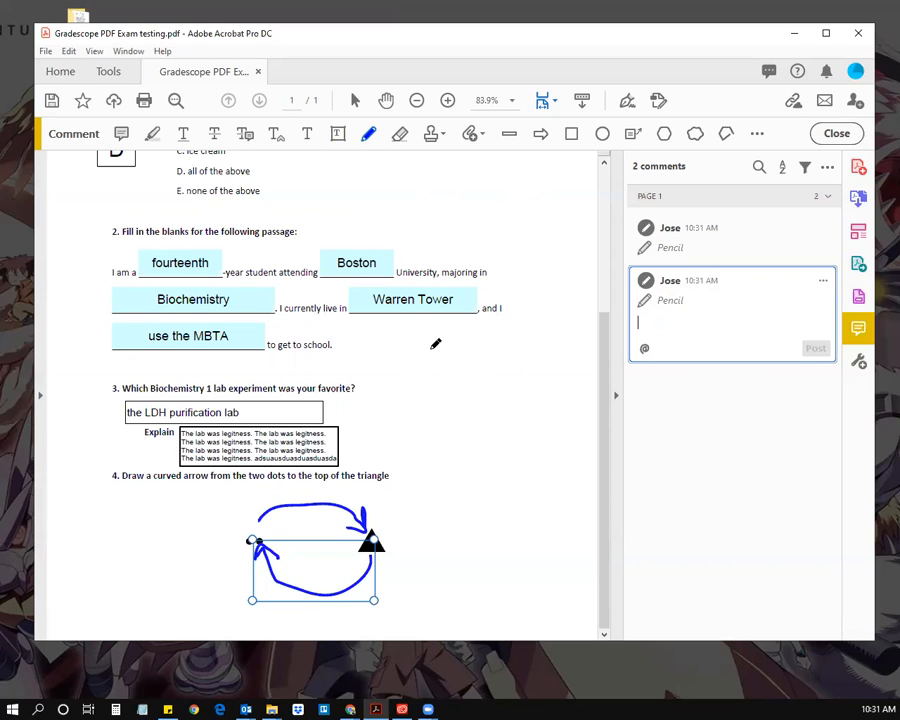
mouse_move(432, 351)
mouse_down()
mouse_move(478, 362)
mouse_move(472, 390)
mouse_move(486, 381)
mouse_up()
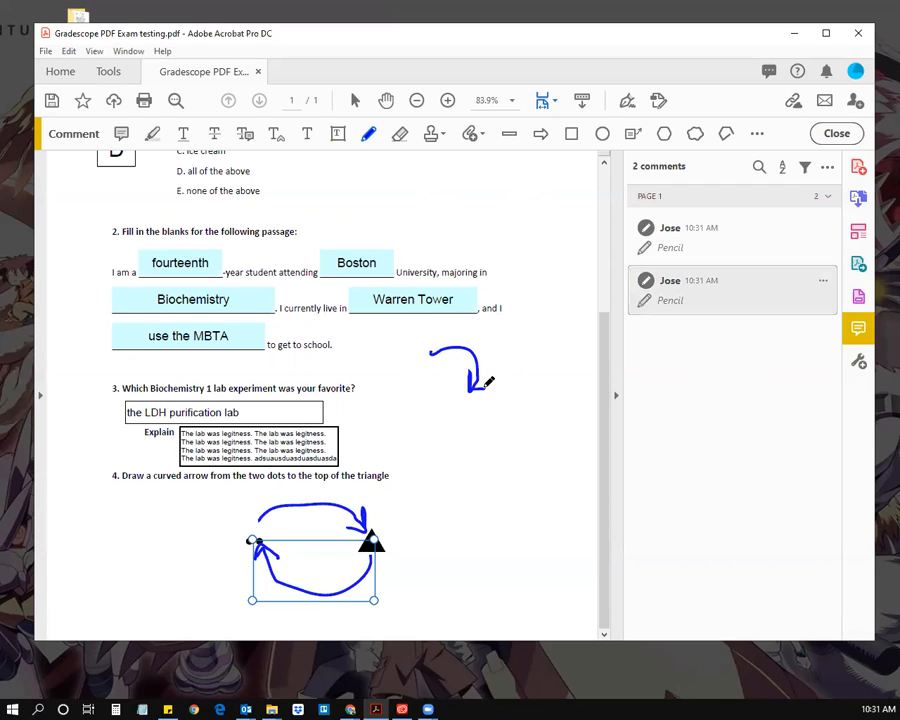
key(ctrl+z)
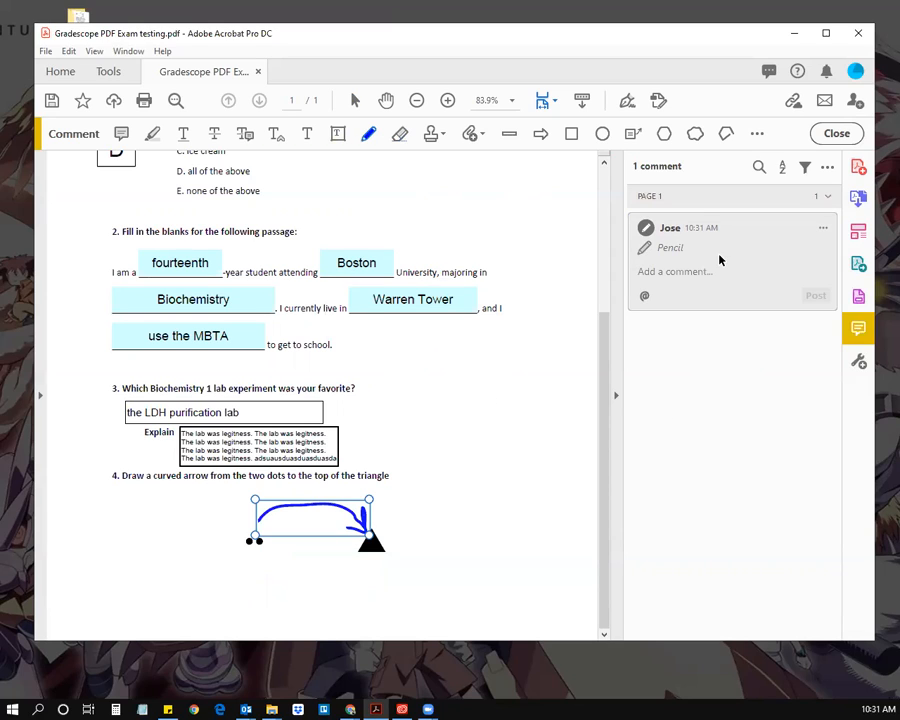
key(Delete)
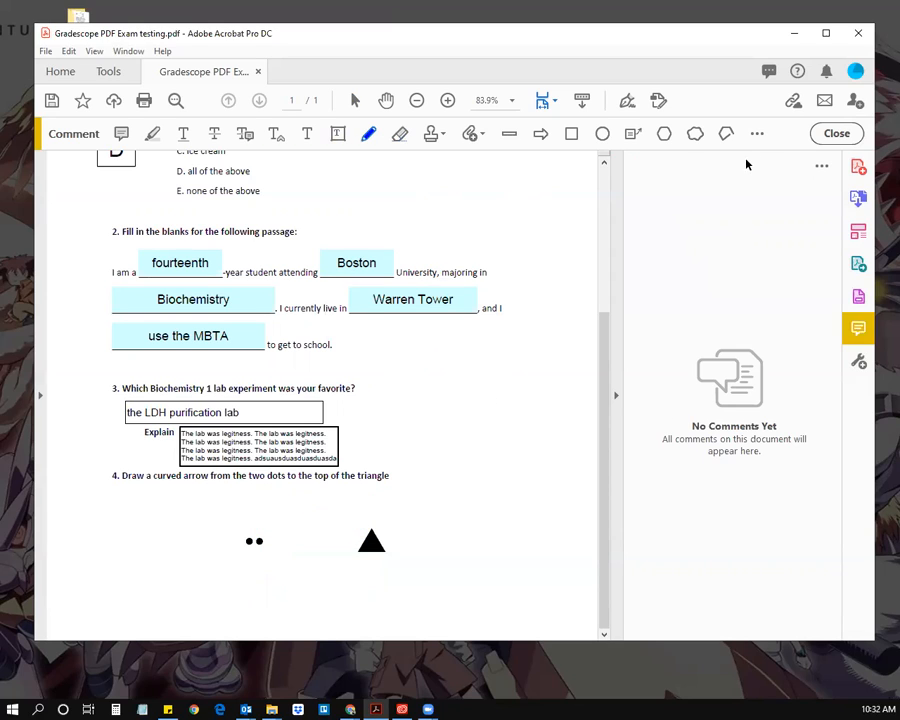
Step: Draw a red connected-lines arc from the two dots to the triangle tip, ending in arrowhead barbs
click(726, 134)
click(370, 136)
mouse_move(258, 524)
mouse_down()
mouse_move(272, 505)
mouse_move(314, 497)
mouse_move(352, 499)
mouse_move(368, 518)
mouse_move(344, 516)
mouse_up()
click(347, 517)
drag(370, 520, 378, 502)
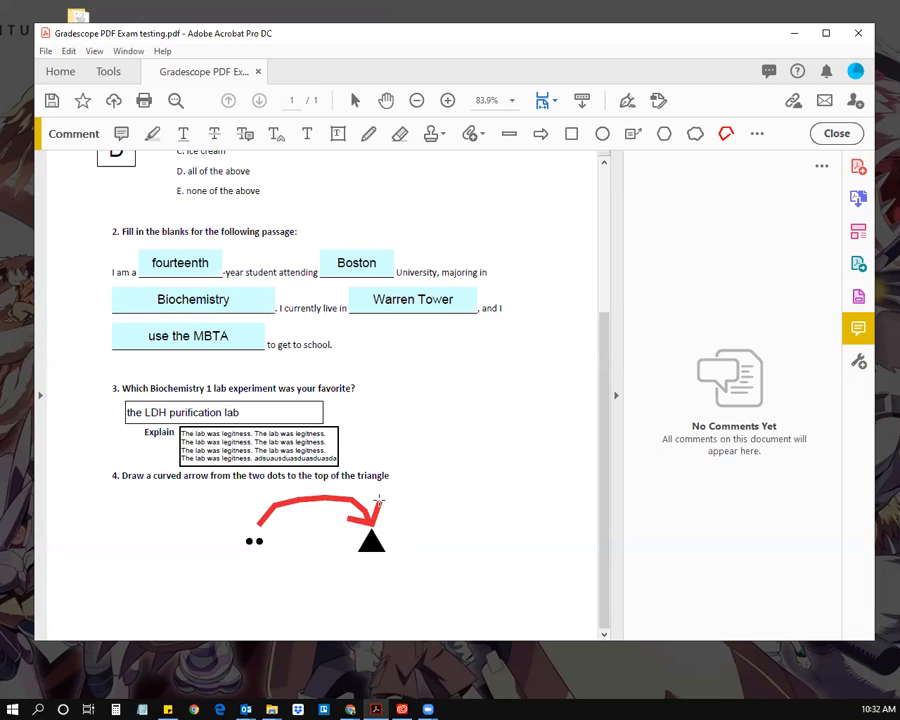
double_click(378, 500)
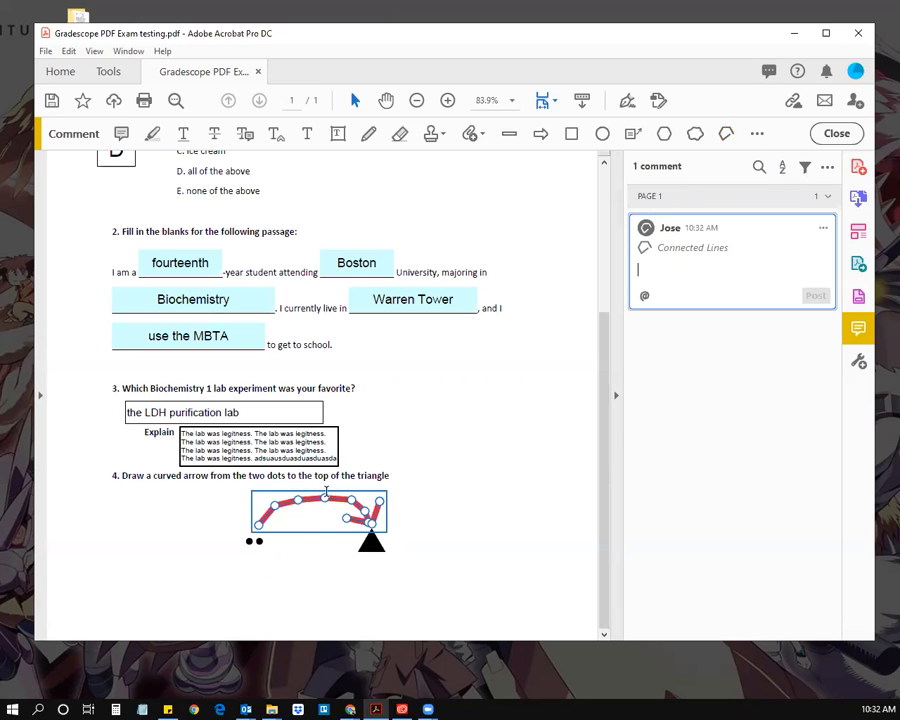
click(416, 545)
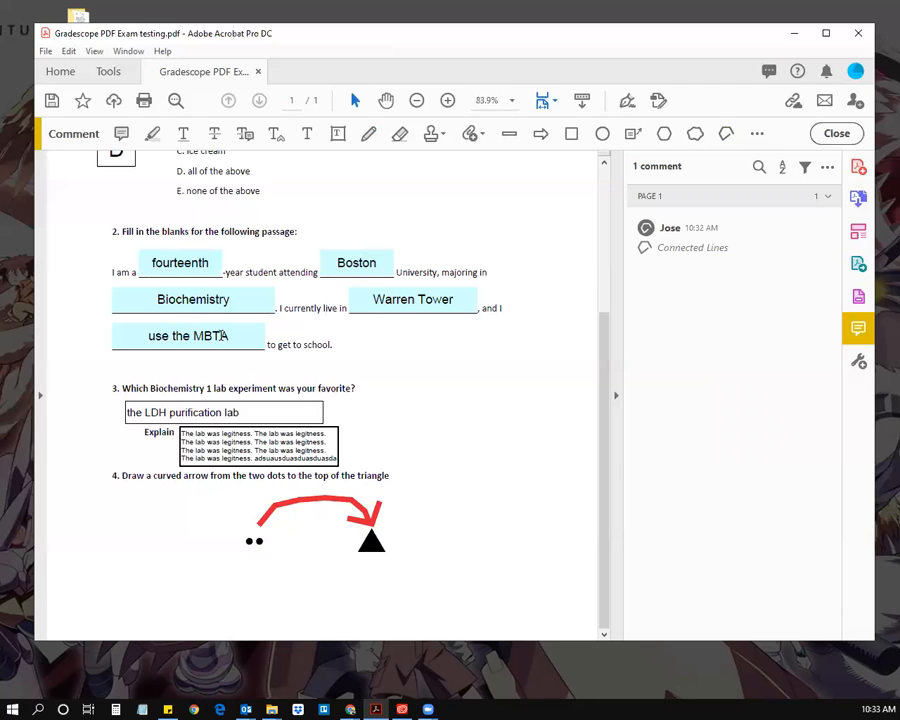
Step: Save the exam PDF with File > Save
click(46, 52)
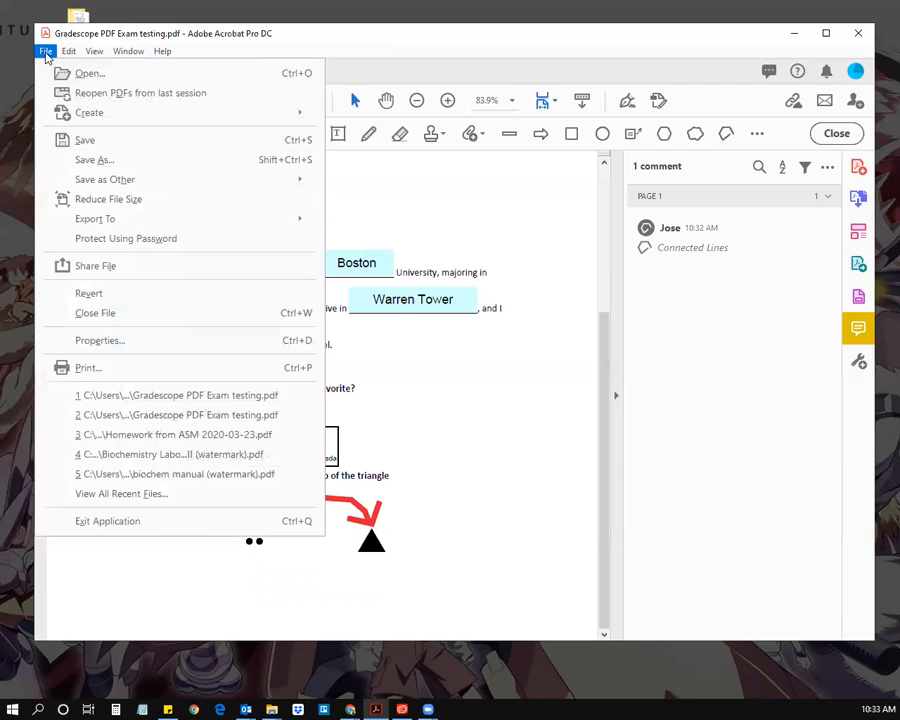
click(93, 144)
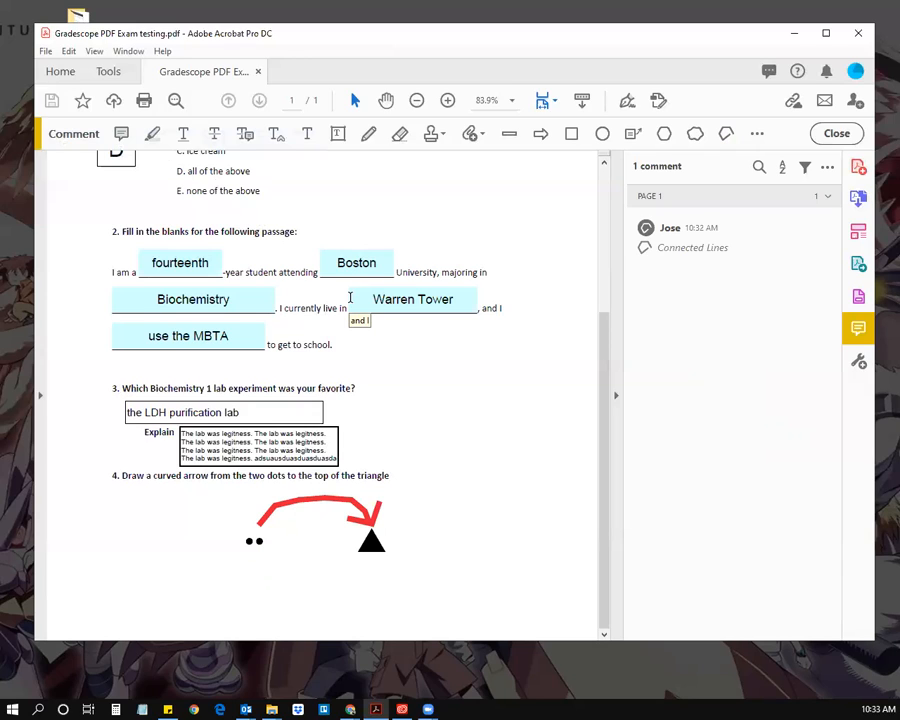
drag(605, 411, 607, 305)
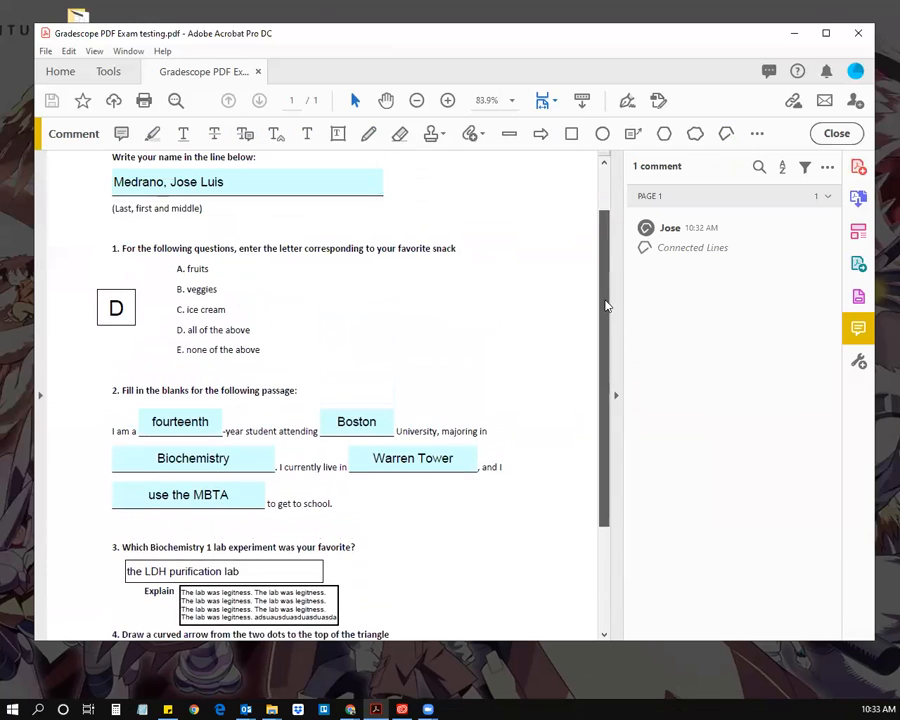
scroll(178, 443, down, 3)
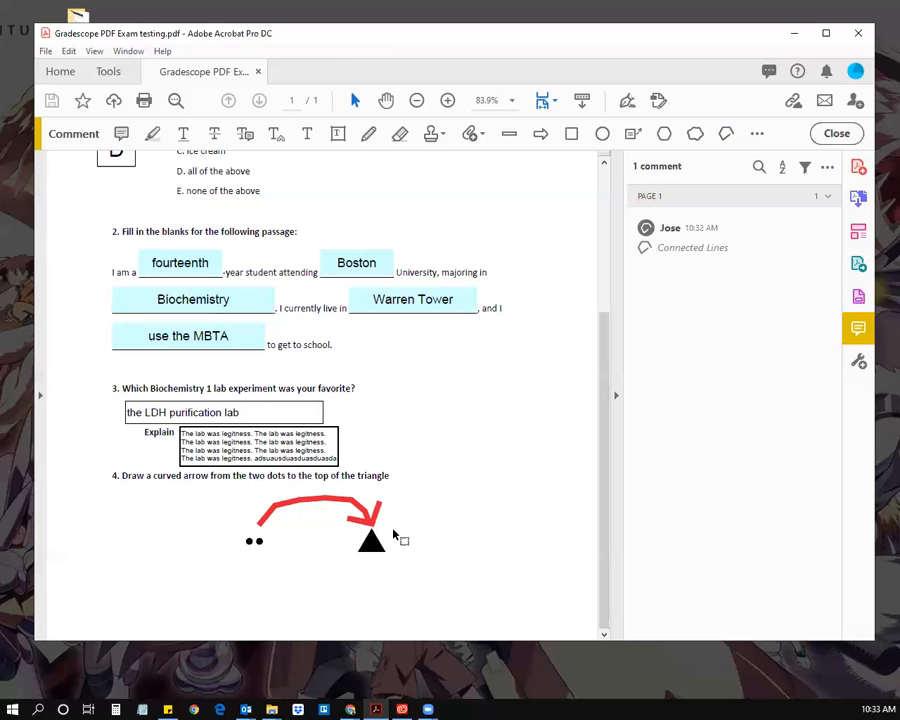
mouse_move(603, 508)
mouse_down()
mouse_move(603, 478)
mouse_move(593, 507)
mouse_up()
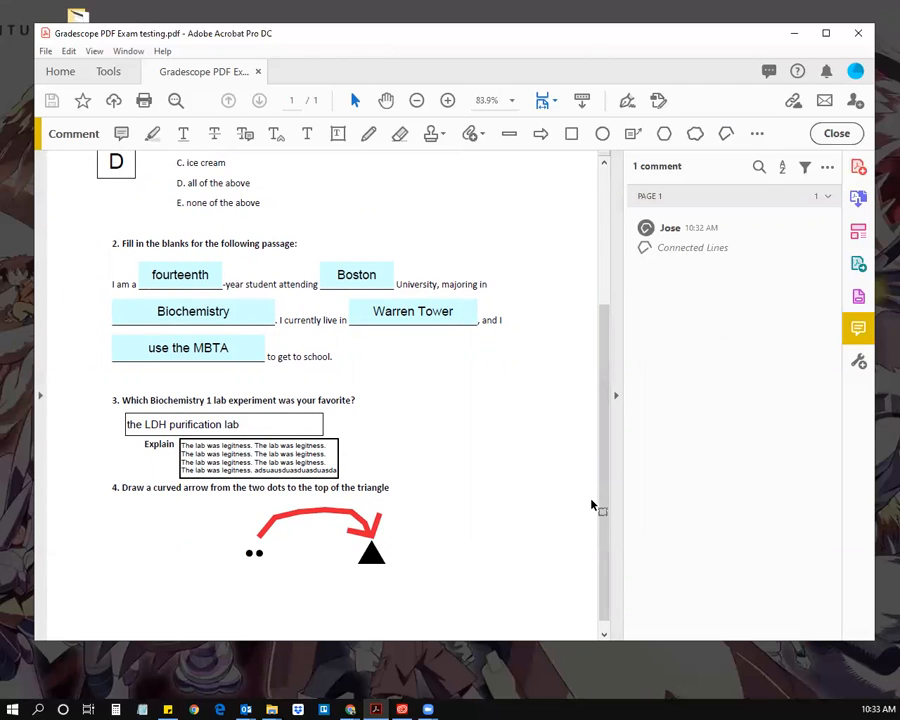
drag(603, 514, 601, 431)
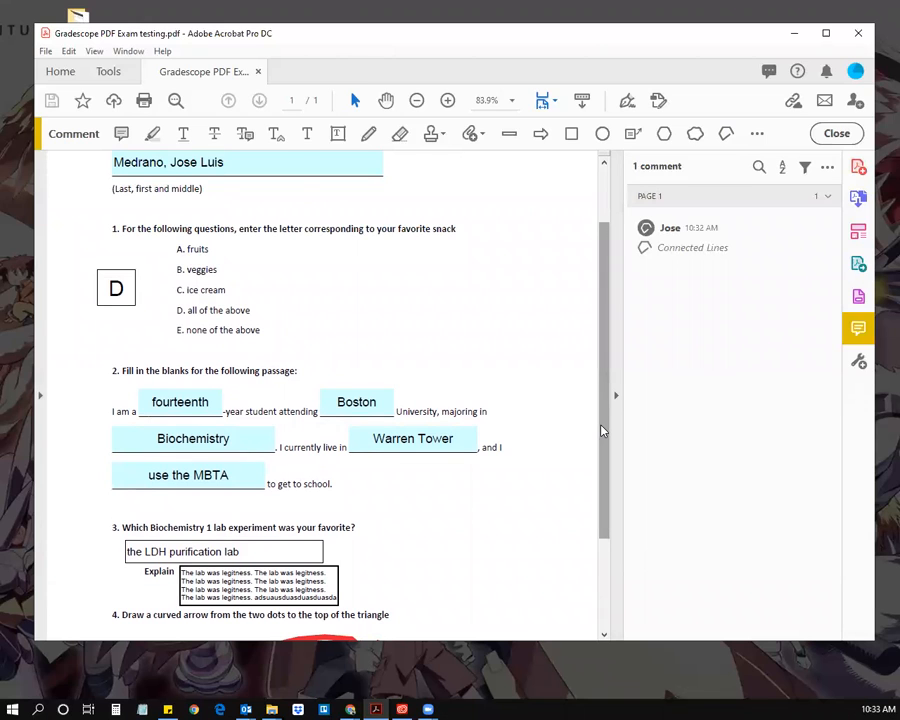
drag(601, 431, 604, 388)
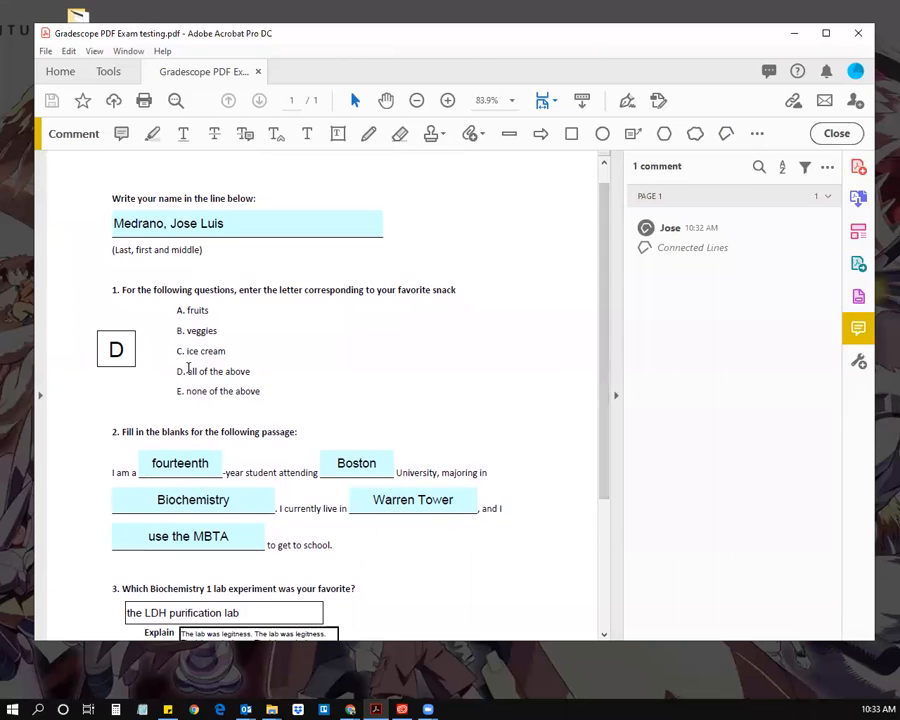
scroll(297, 588, down, 3)
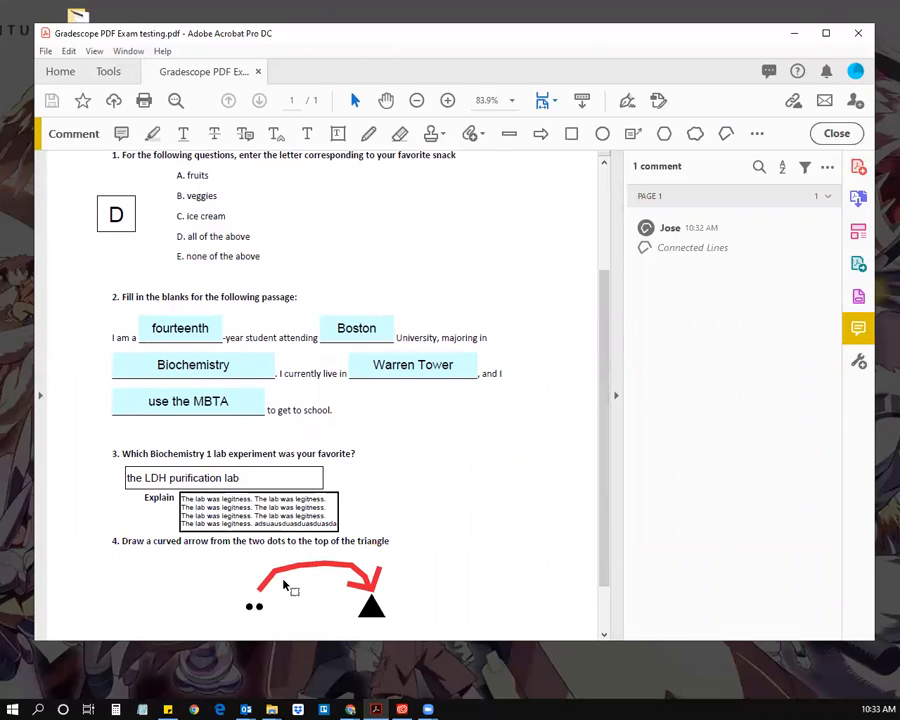